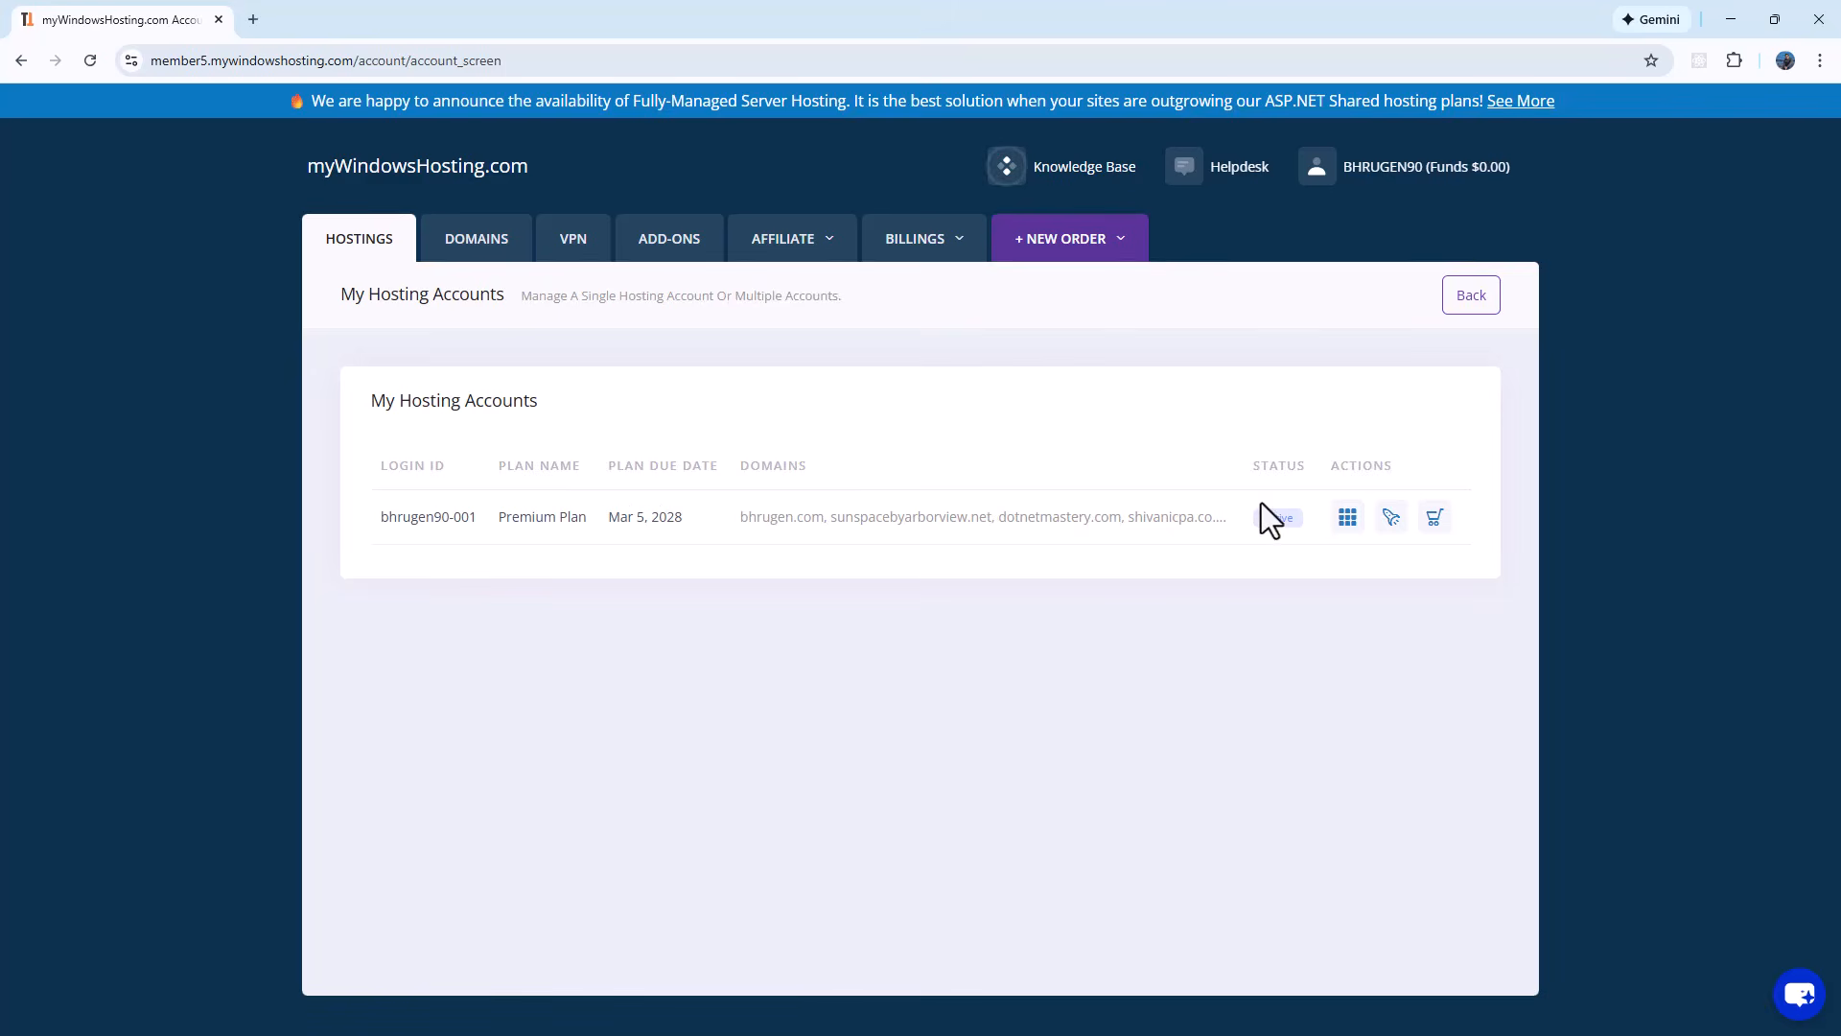
# Step: Start a new ASP.NET Core Web App (Model-View-Controller) project named SampleDemo
pyautogui.click(1347, 518)
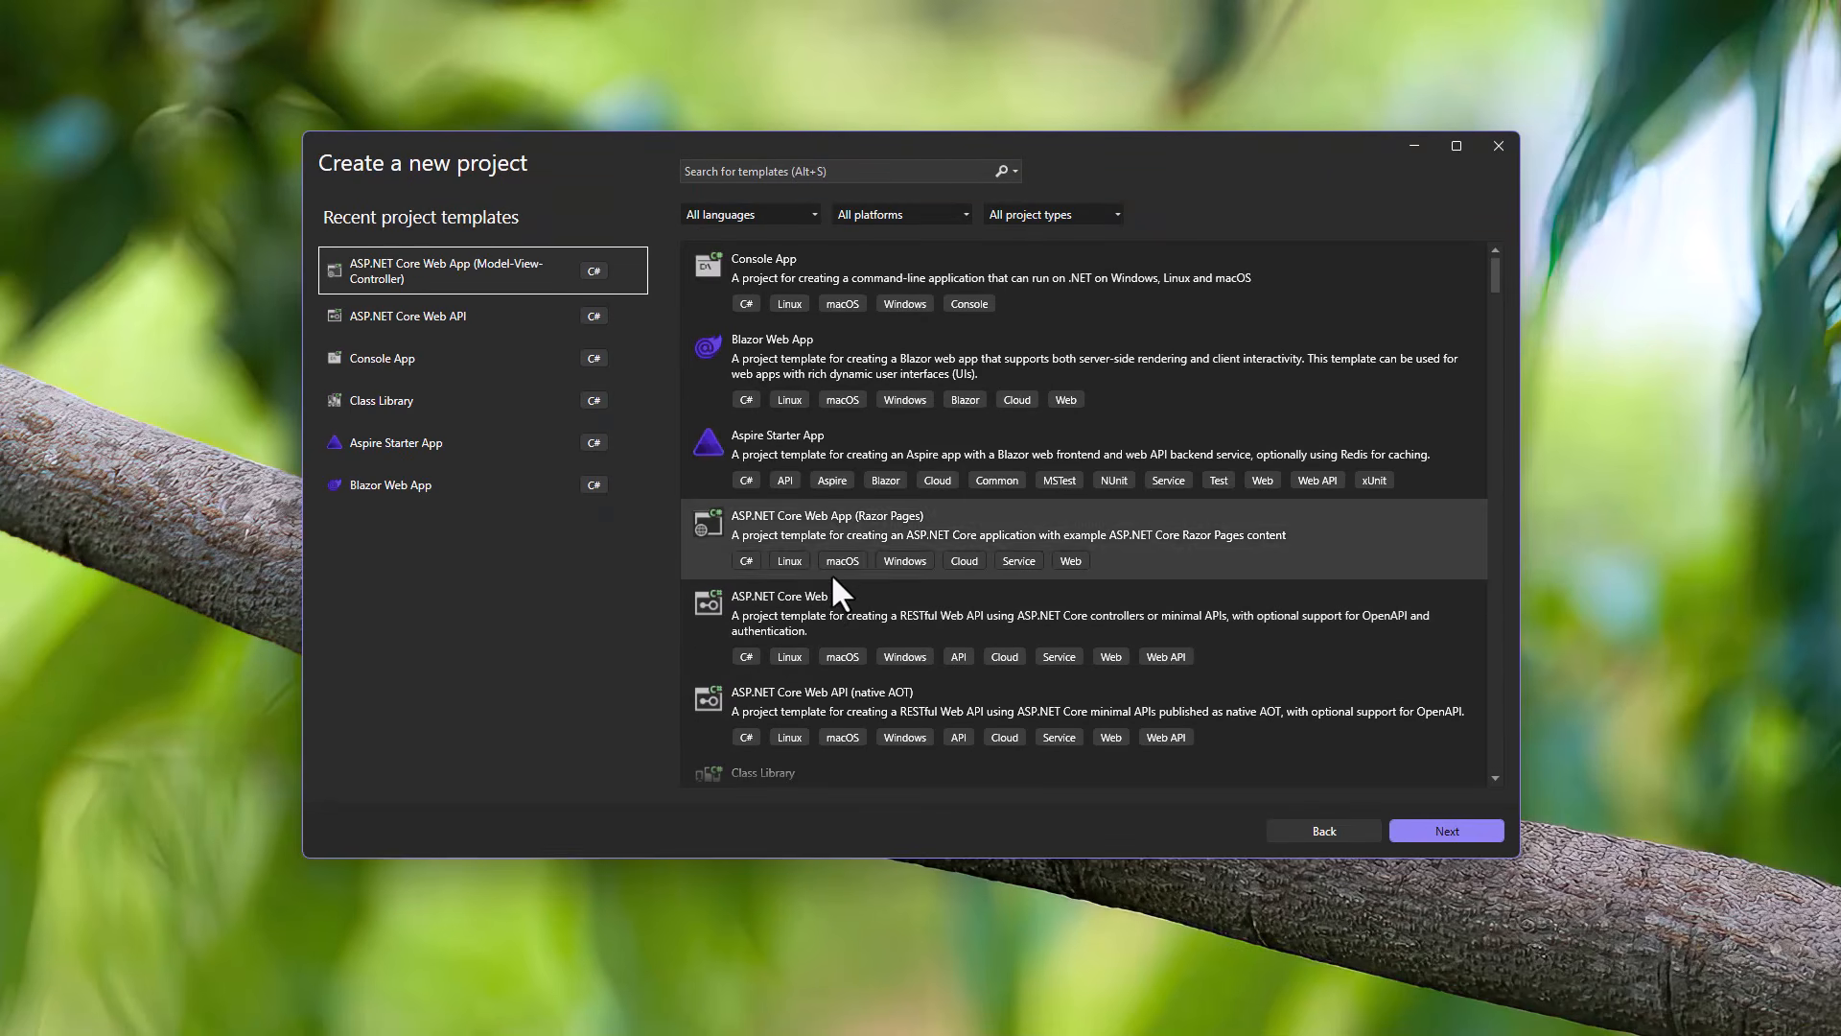
pyautogui.doubleClick(564, 271)
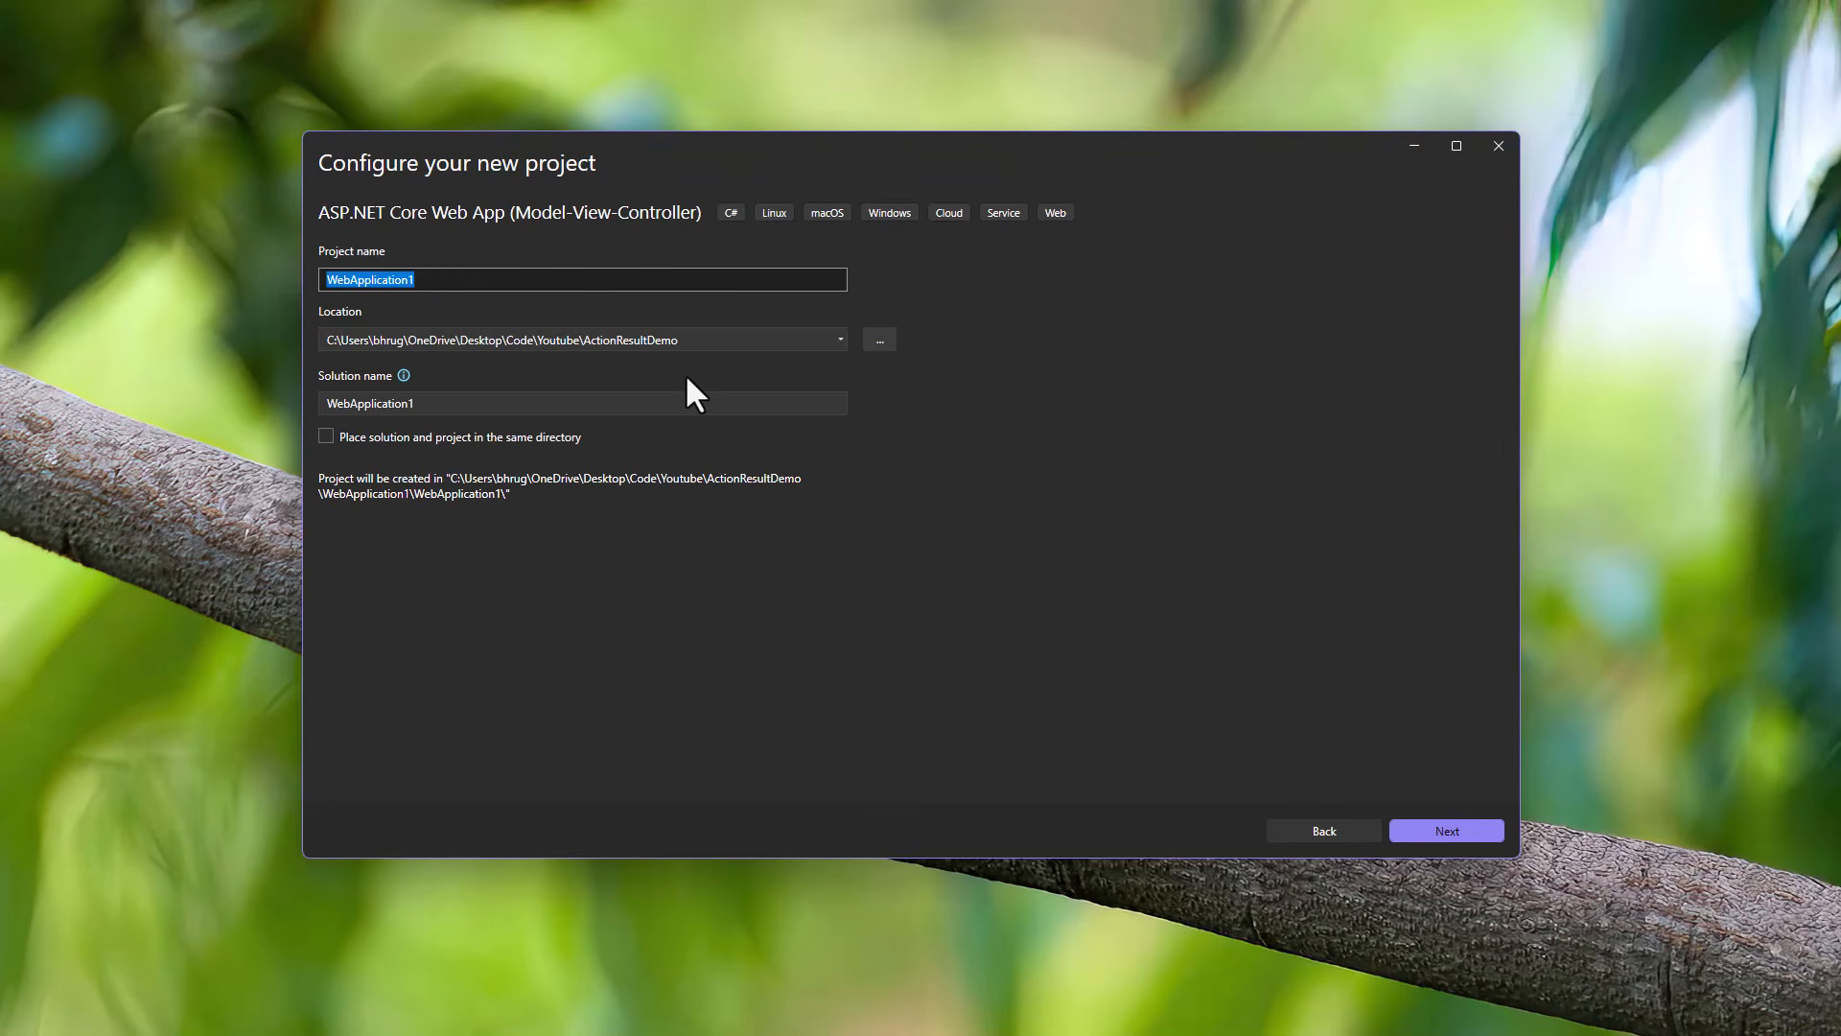
pyautogui.write('Sam')
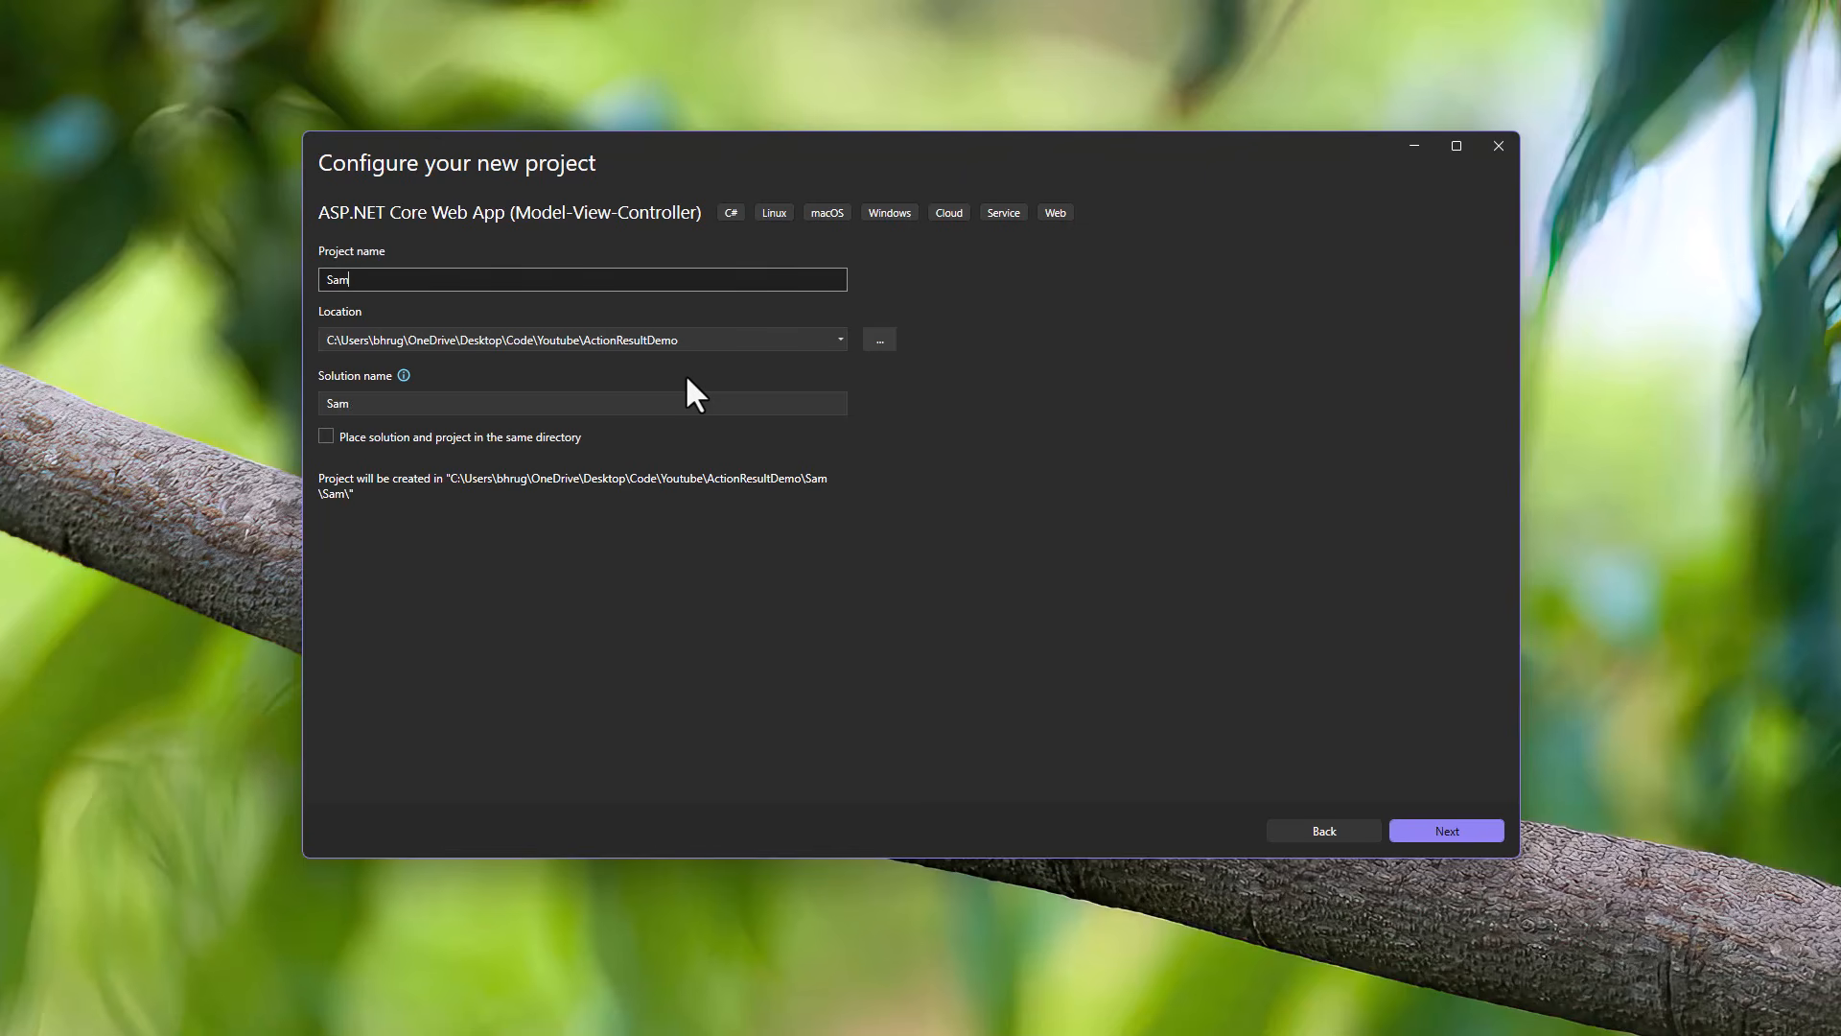
pyautogui.write('ple')
pyautogui.press('BackSpace')
pyautogui.write('pleDemo')
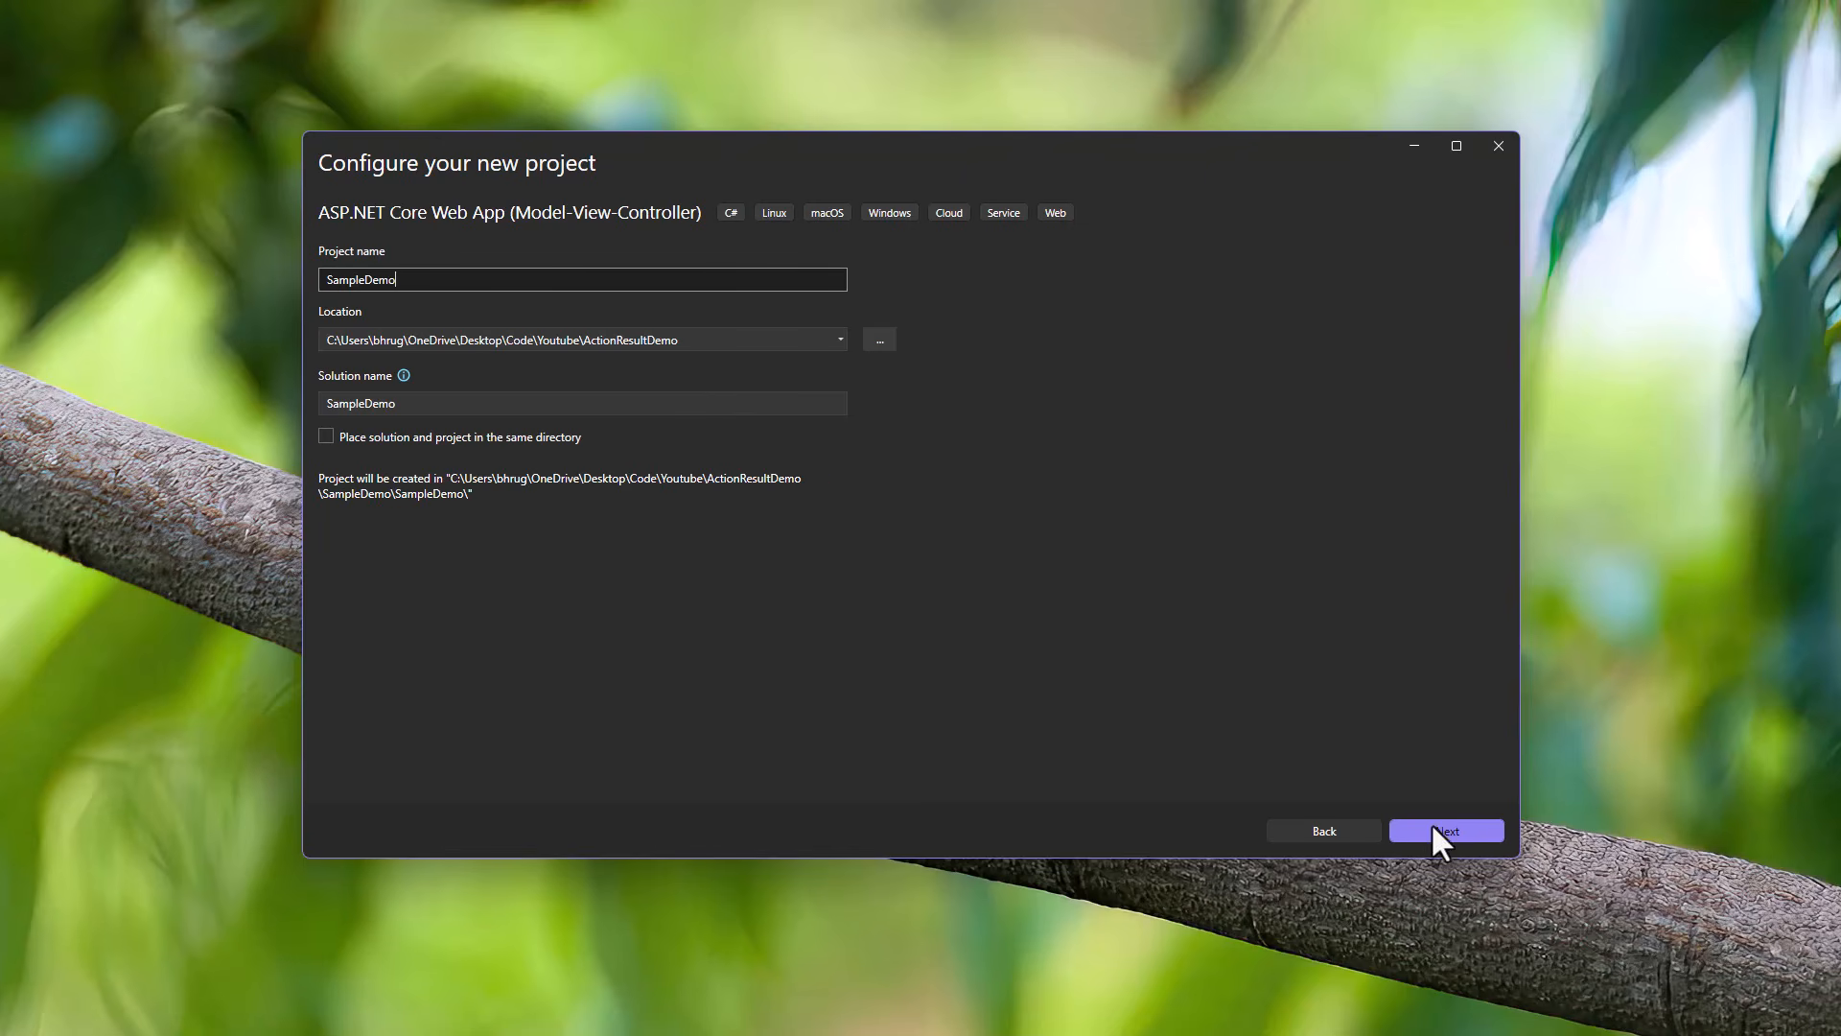
pyautogui.click(1438, 830)
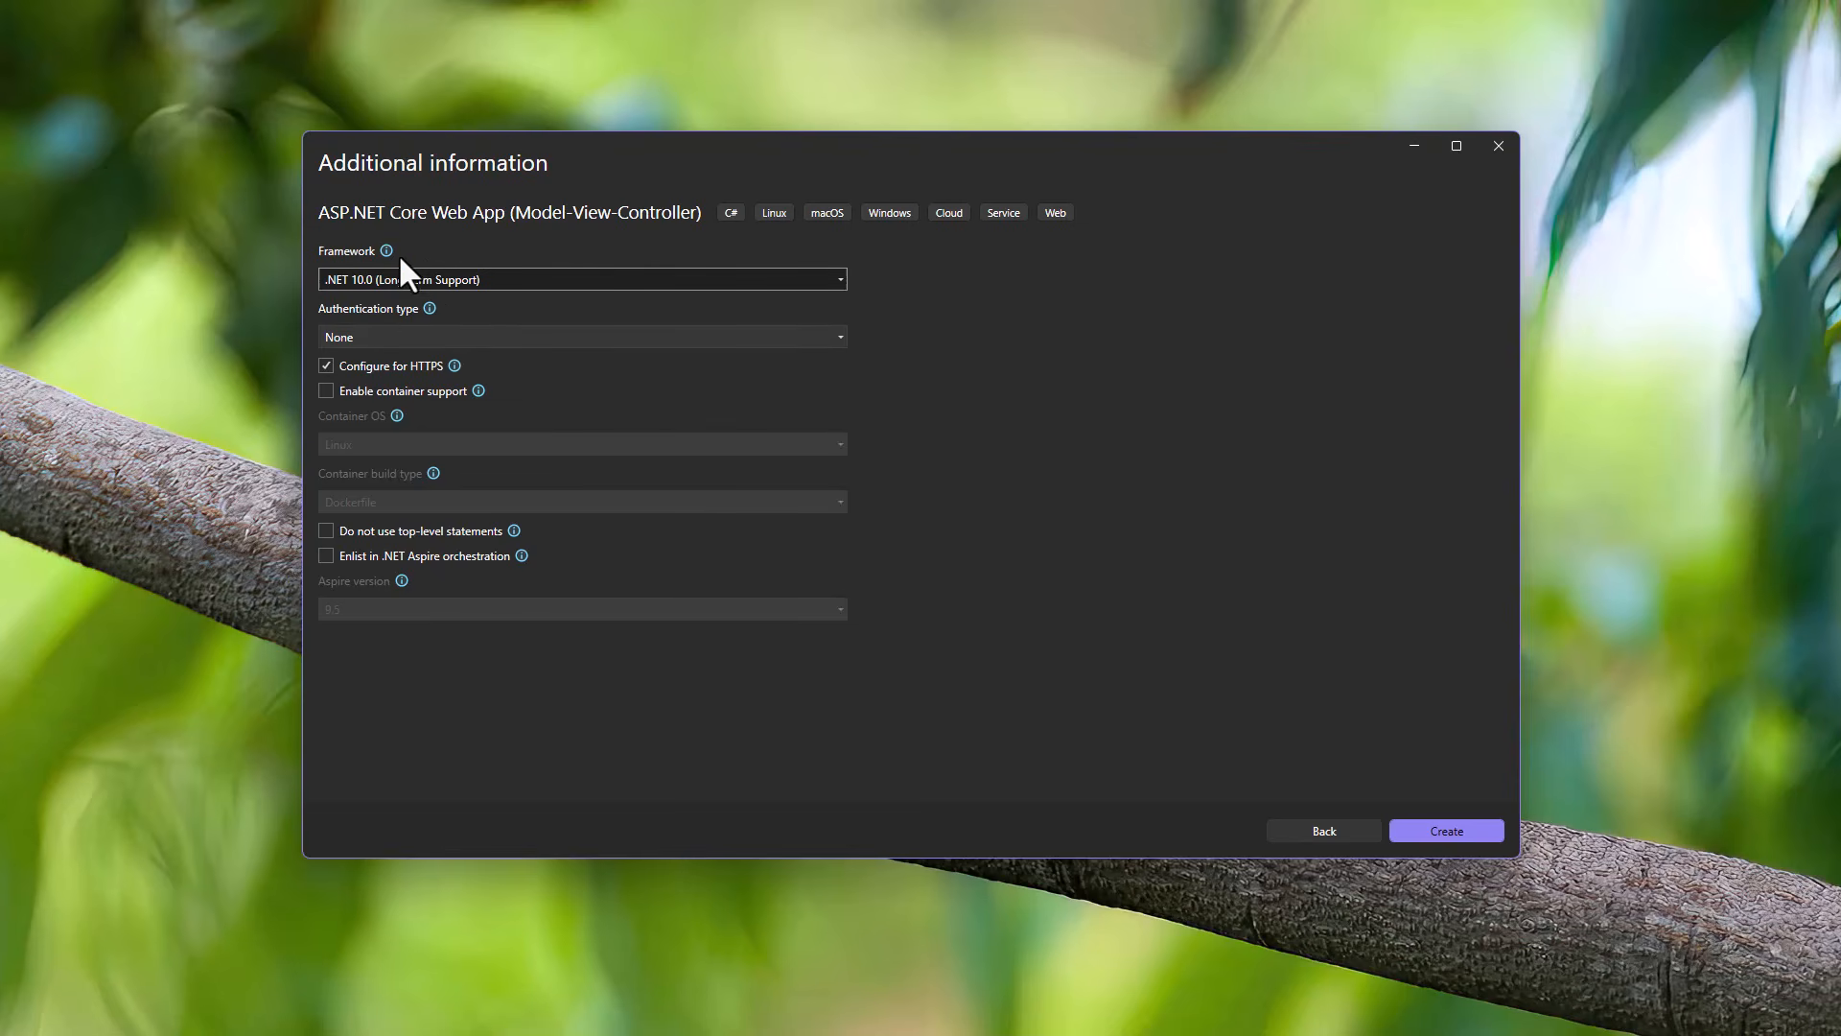
# Step: Choose Individual Accounts authentication on .NET 10.0 and create the project
pyautogui.click(498, 337)
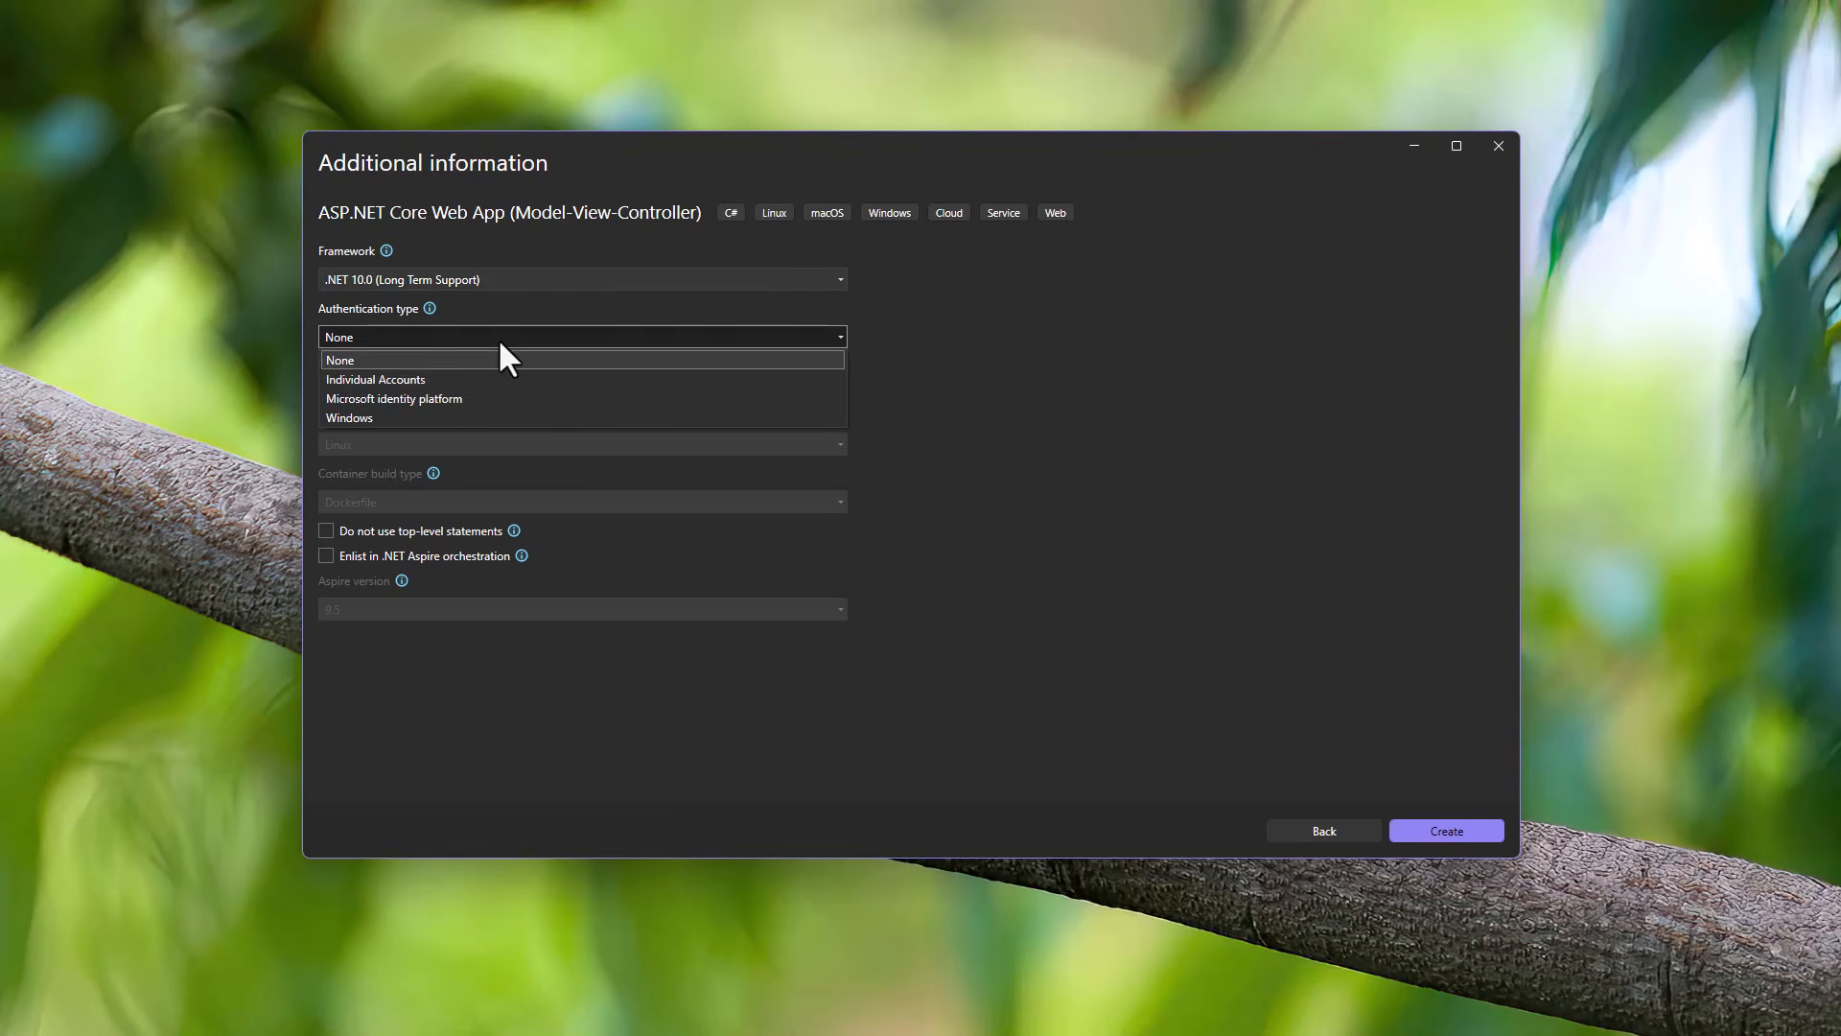
pyautogui.click(489, 376)
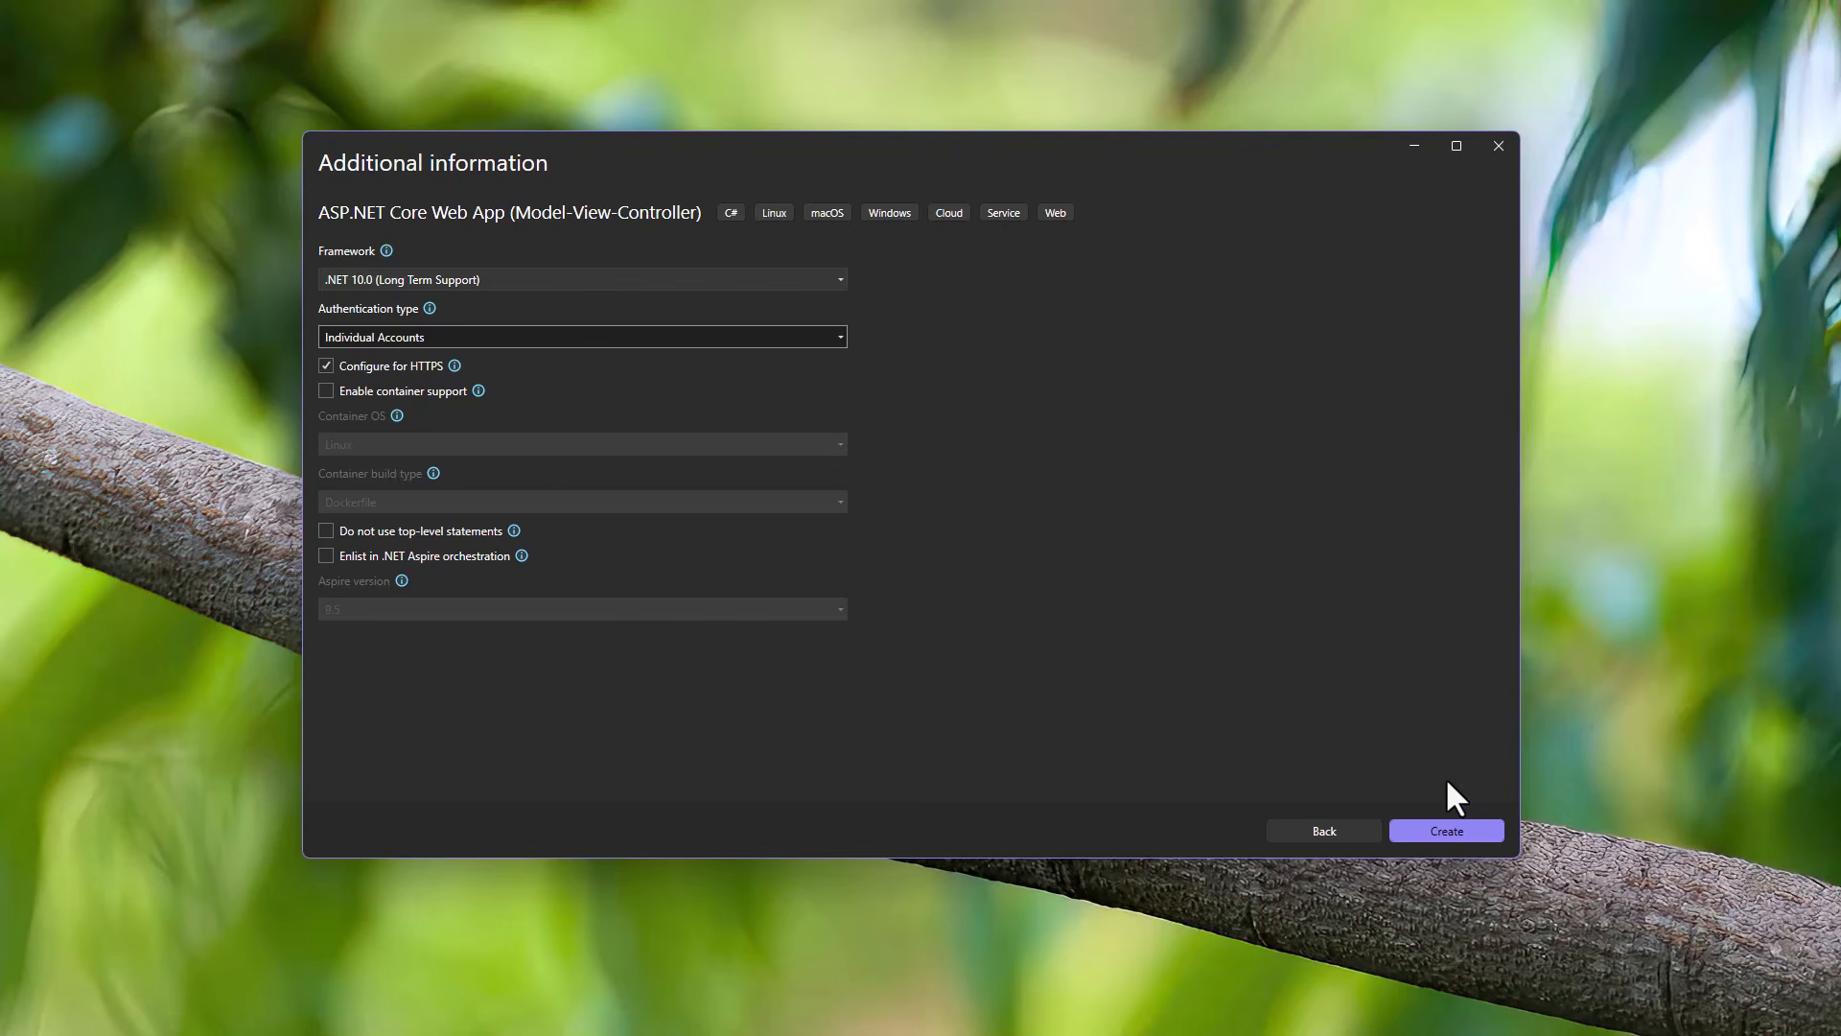
pyautogui.click(1451, 823)
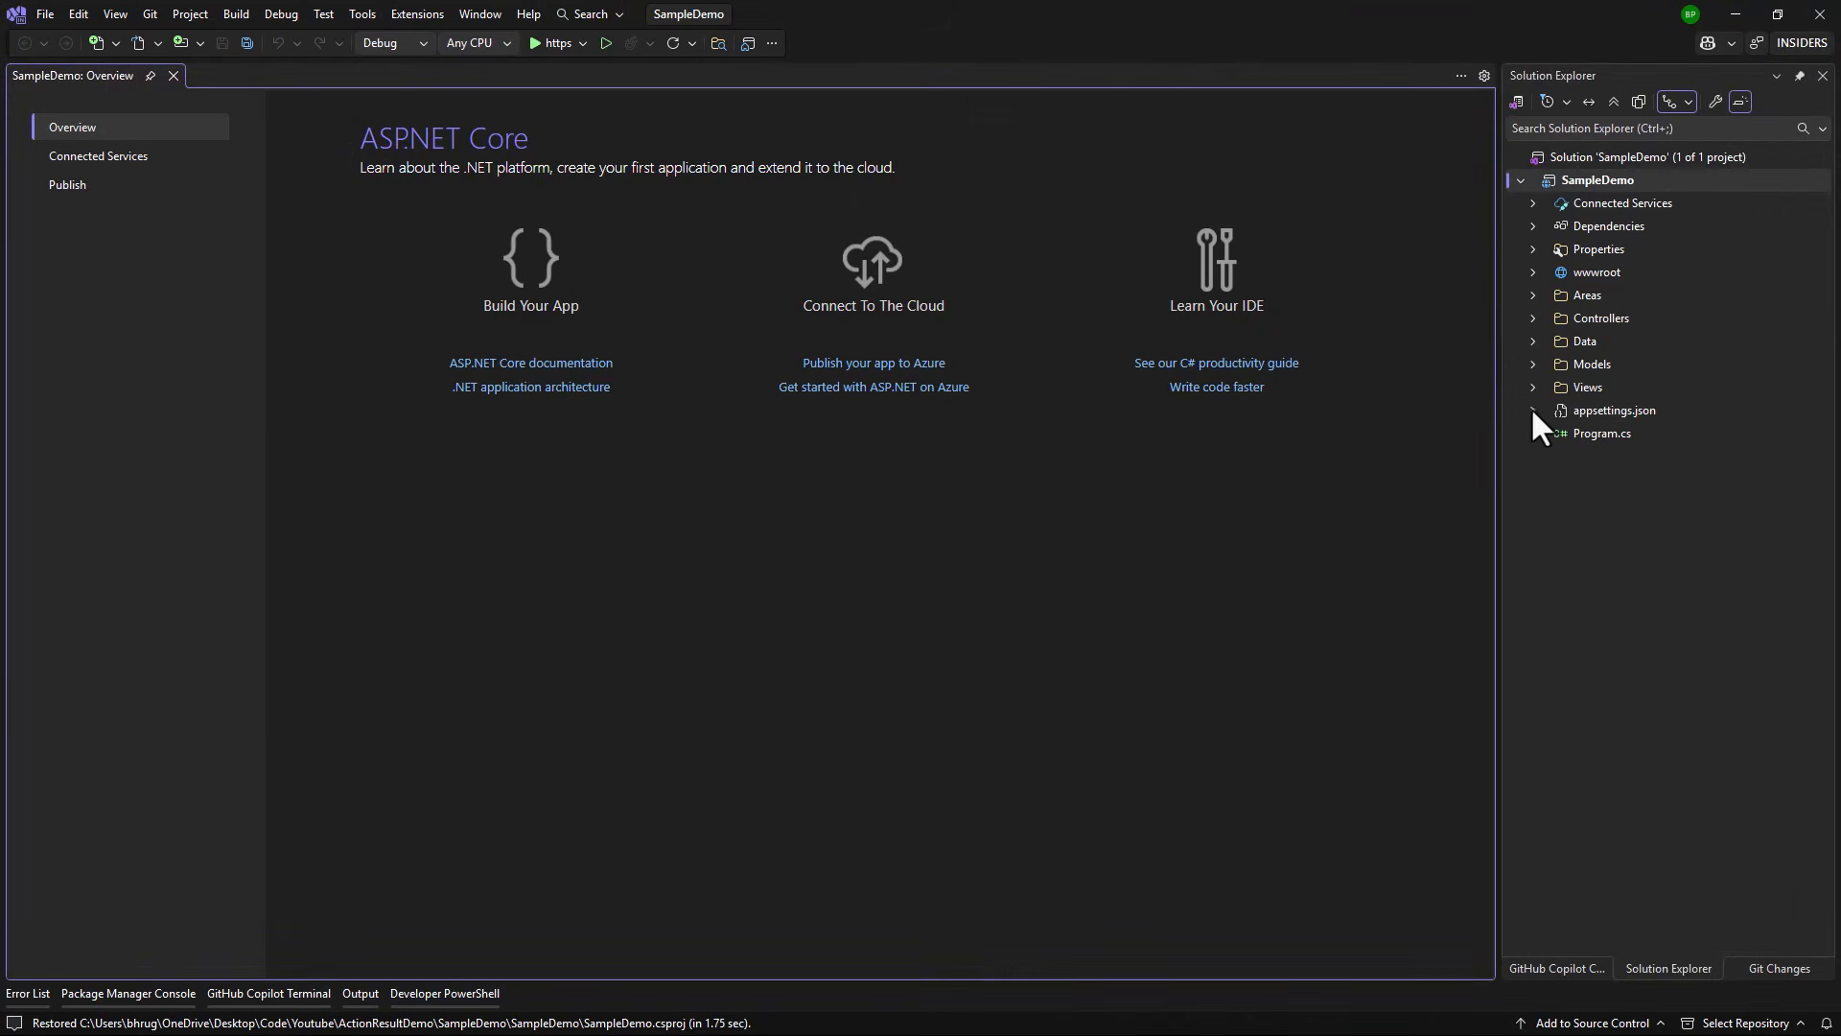
# Step: Remove the GUID so appsettings.json's database is aspnet-SampleDemo, and save the file
pyautogui.doubleClick(1597, 411)
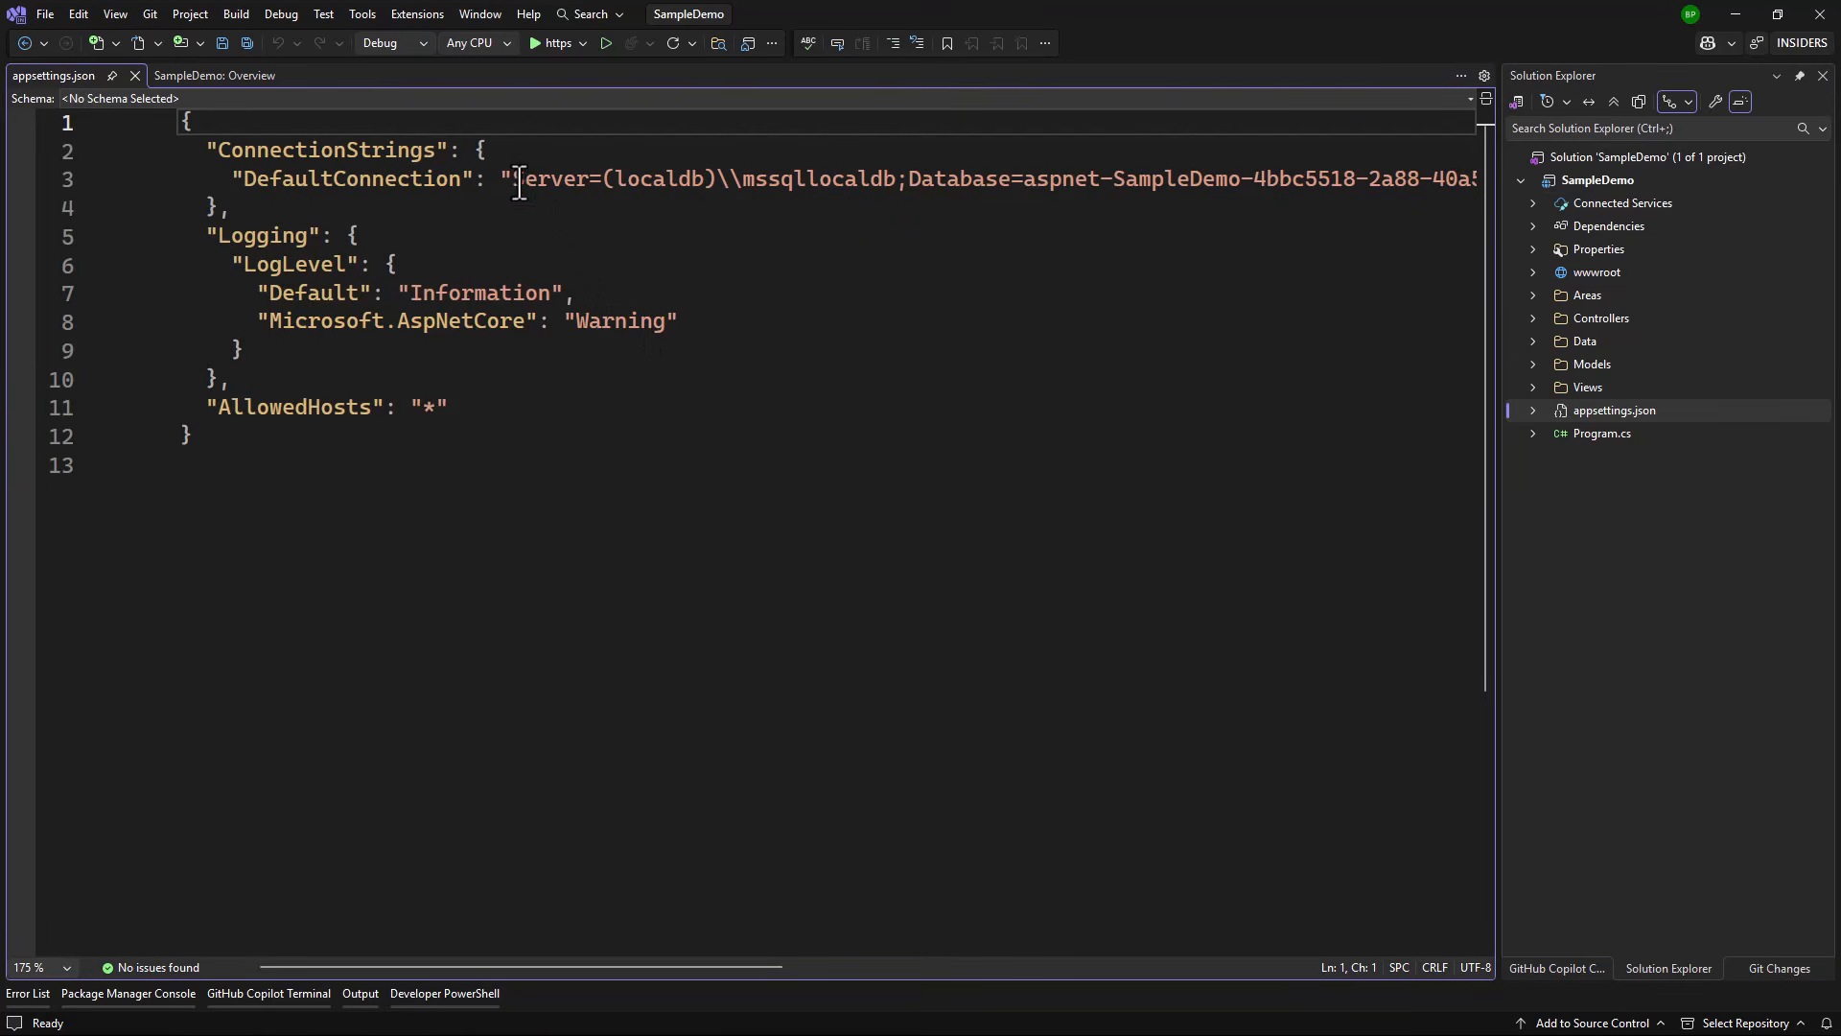
pyautogui.moveTo(519, 182); pyautogui.dragTo(775, 185)
pyautogui.click(1076, 184)
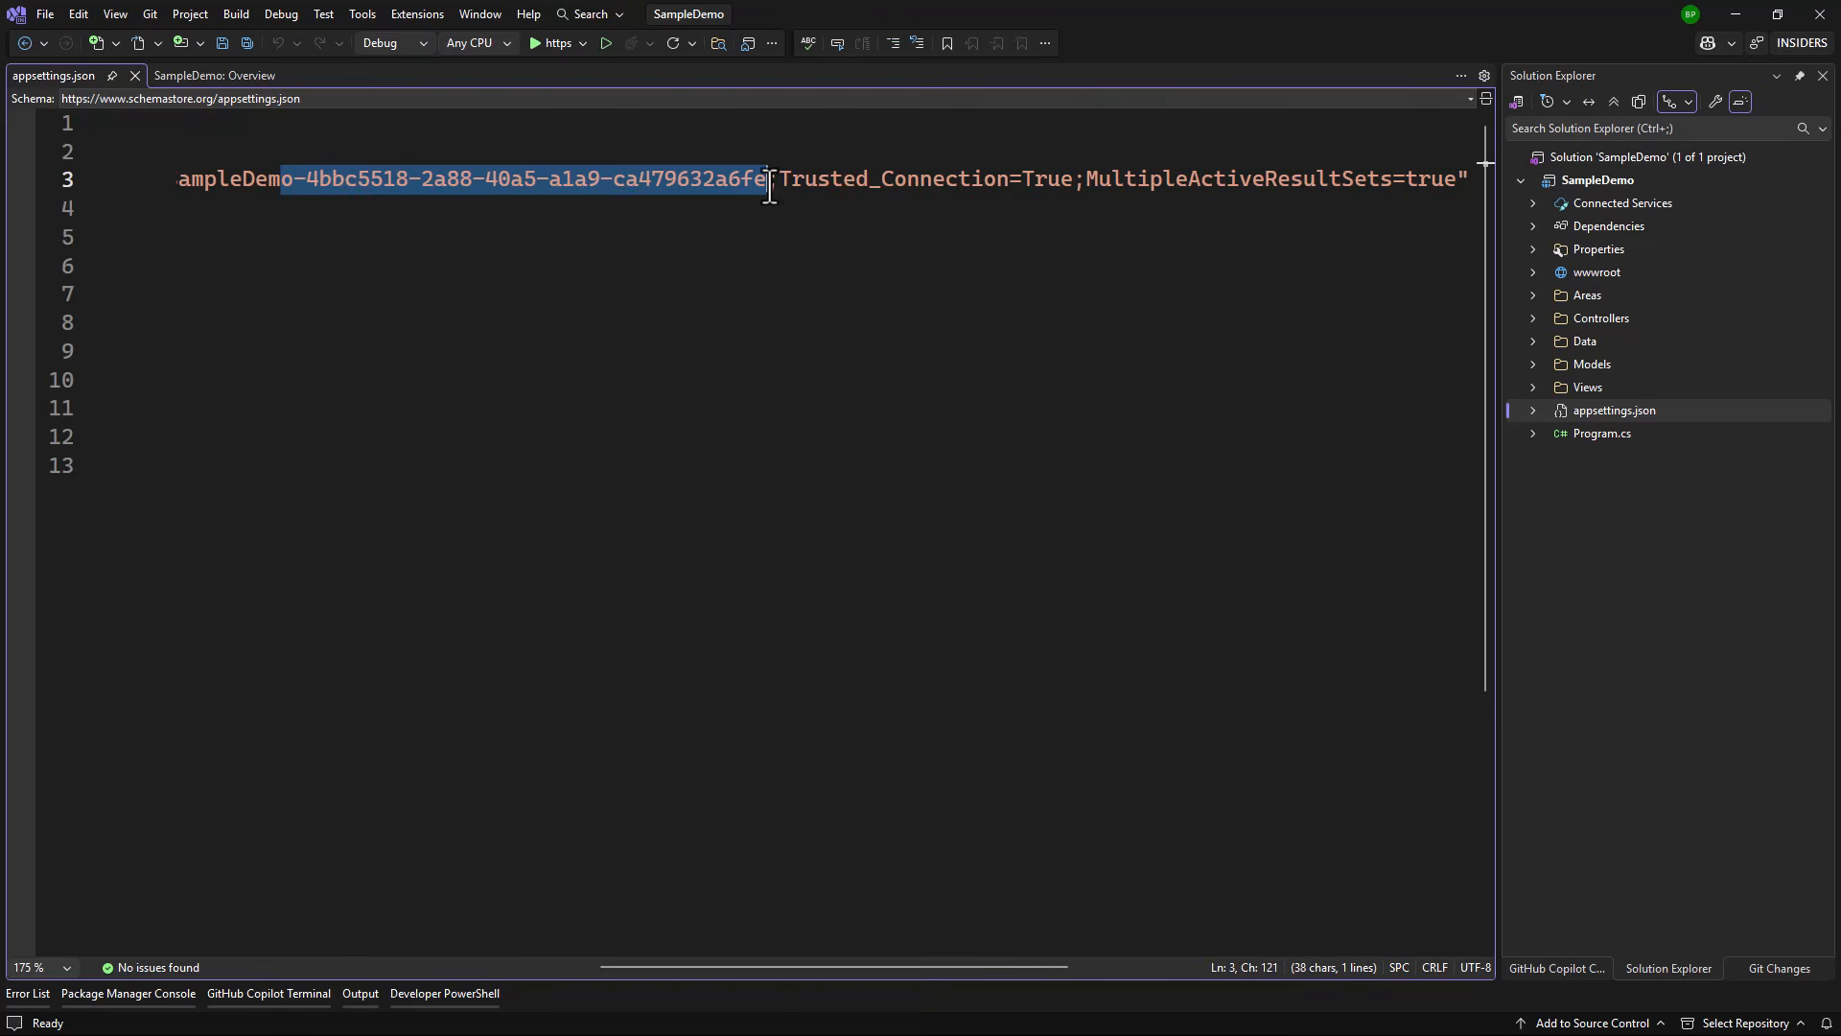
pyautogui.press('Delete')
pyautogui.press('Home')
pyautogui.press('Home')
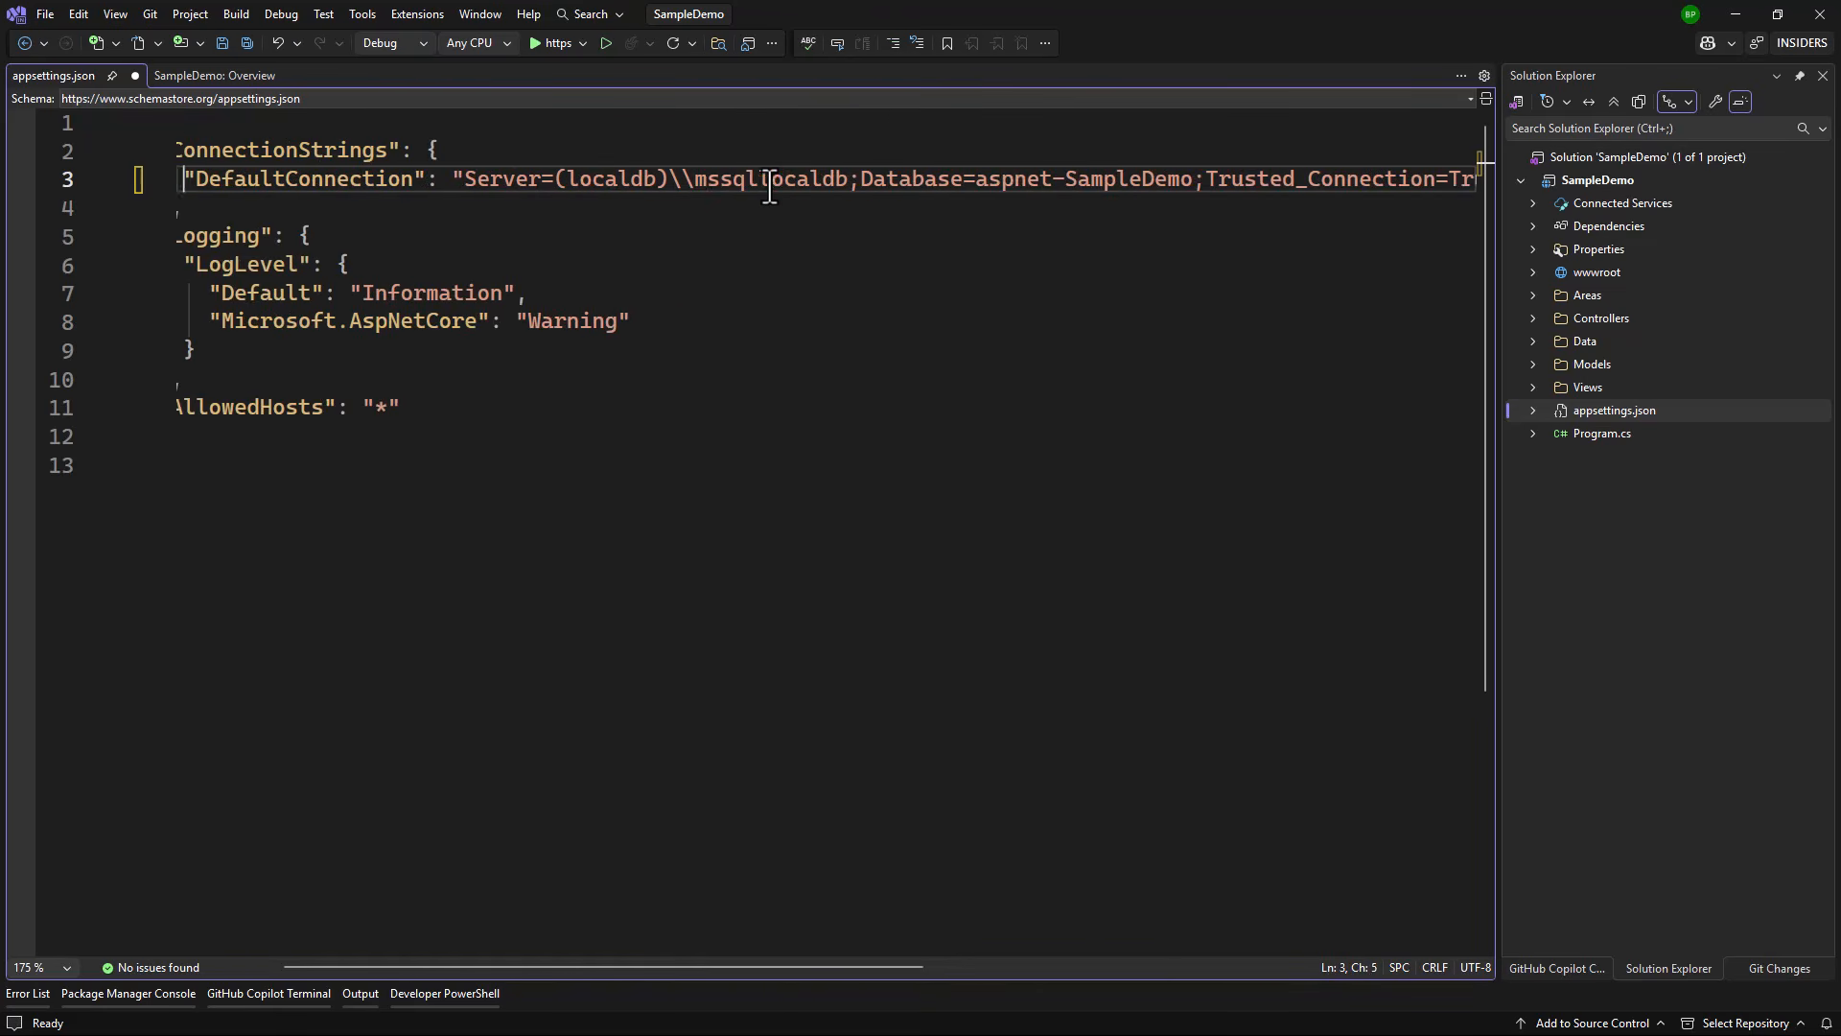
pyautogui.hotkey('ctrl', 's')
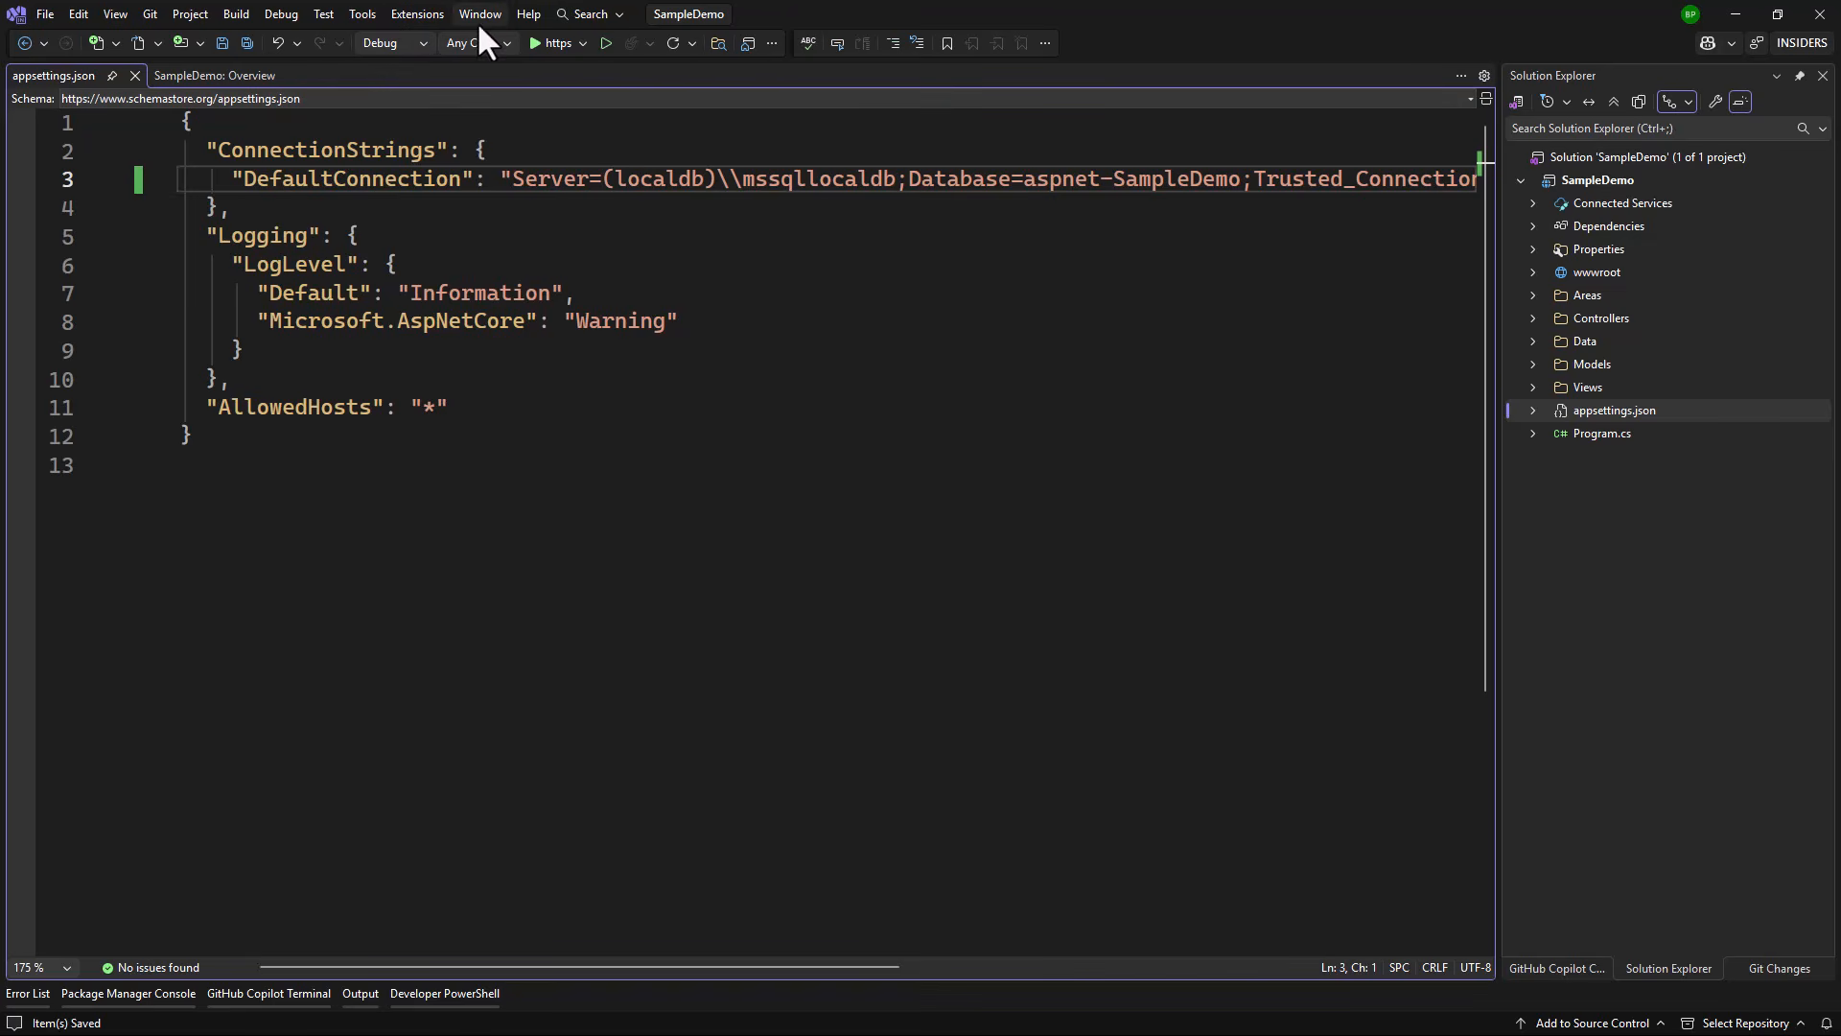
# Step: Bring up the Package Manager Console from the Tools > NuGet Package Manager menu
pyautogui.click(357, 13)
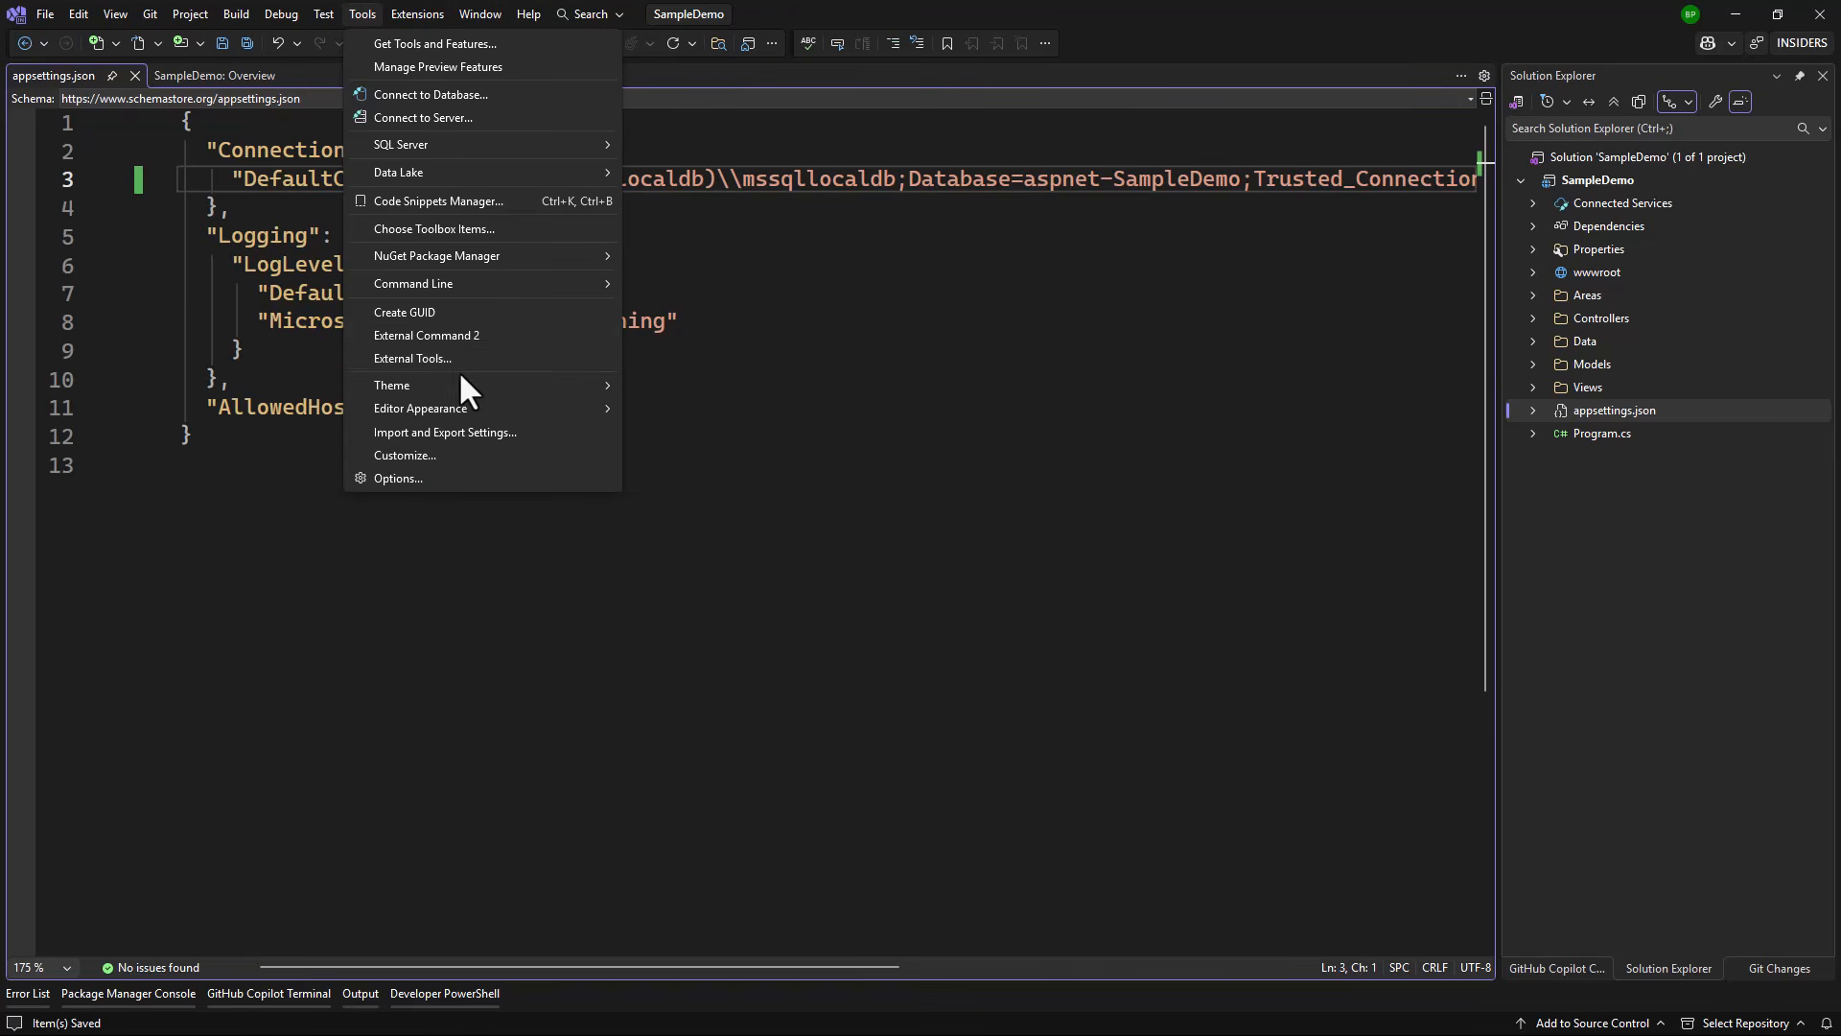
pyautogui.moveTo(490, 256)
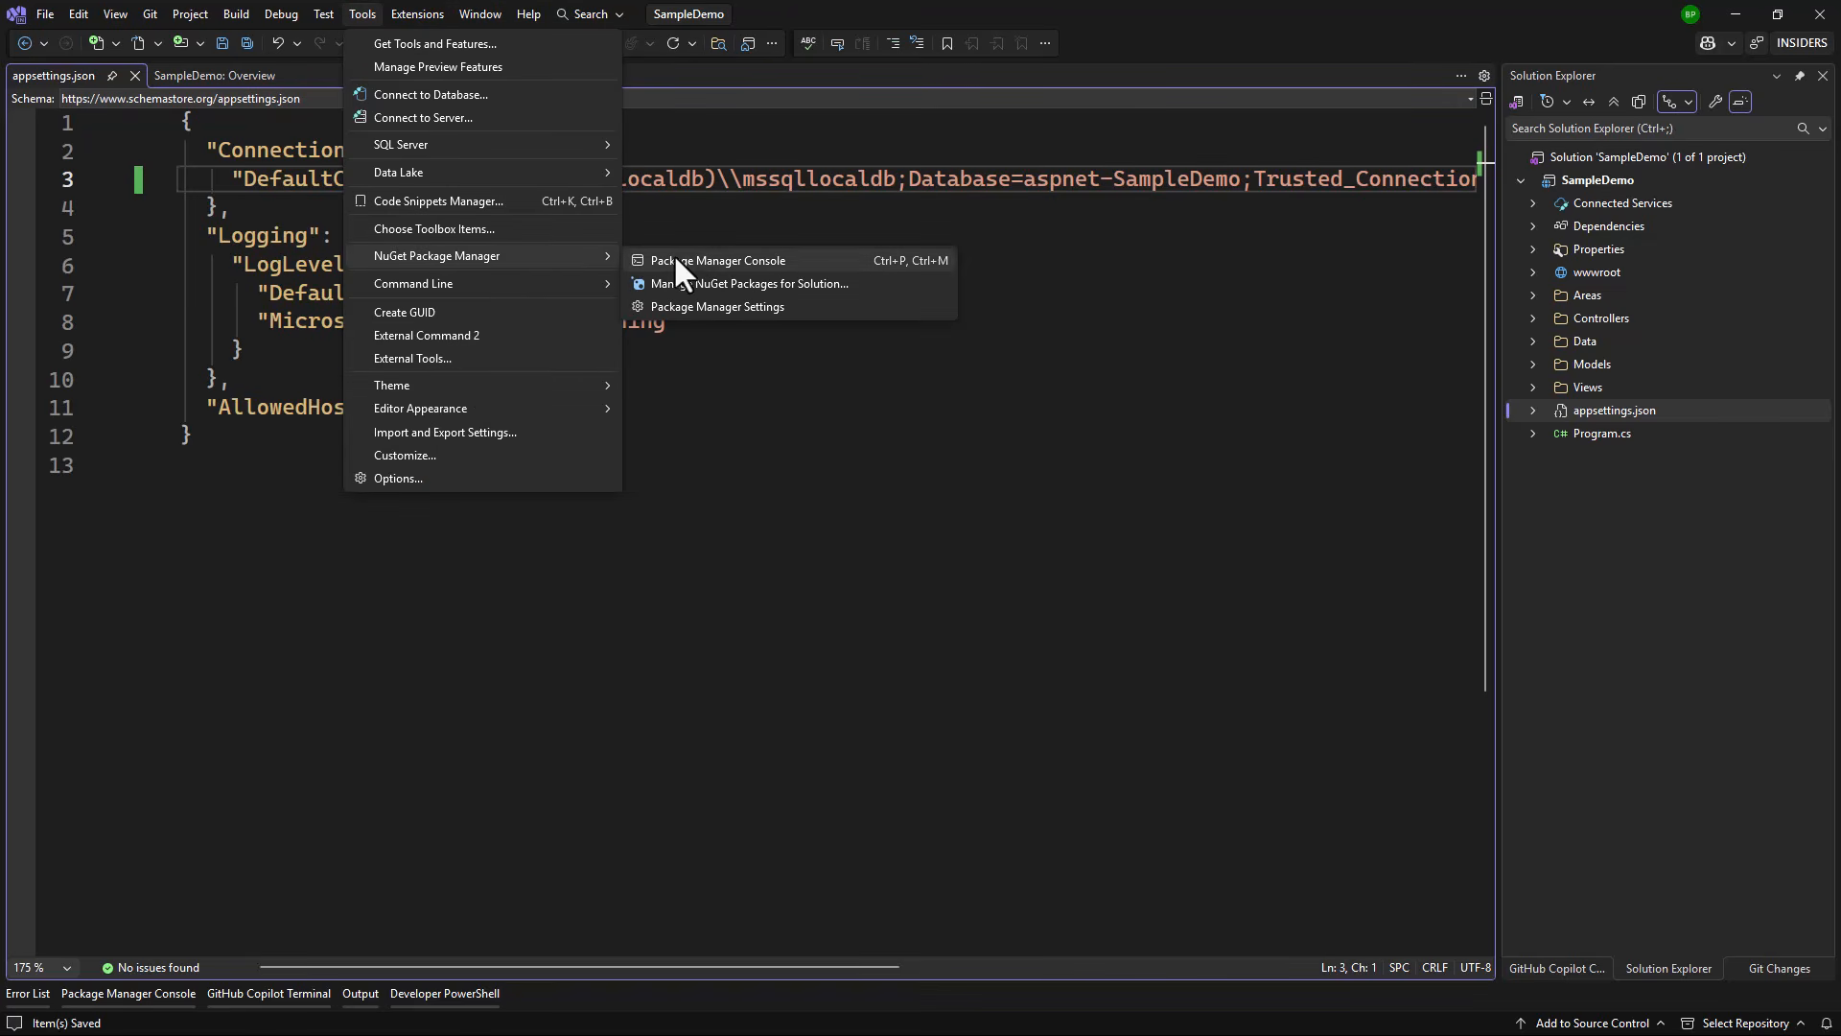
pyautogui.click(710, 263)
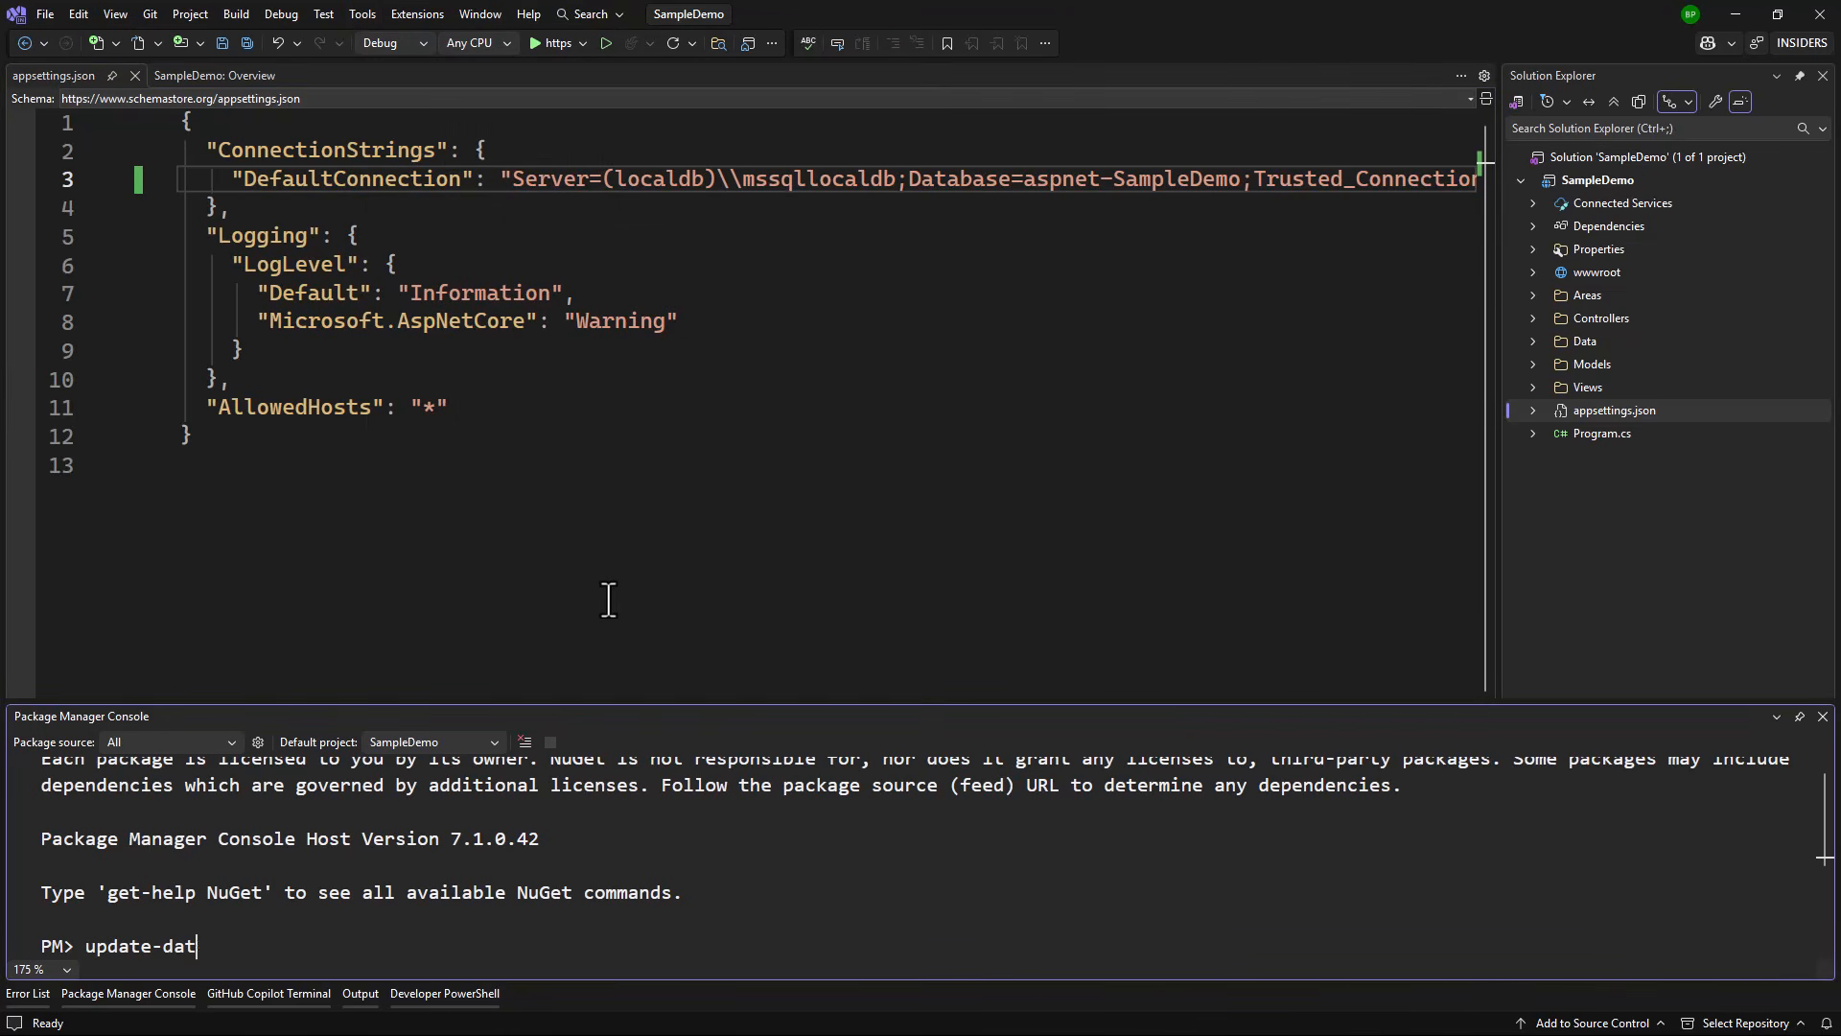
# Step: Run update-database and check the Identity migration under Data > Migrations
pyautogui.write('update-database')
pyautogui.press('Return')
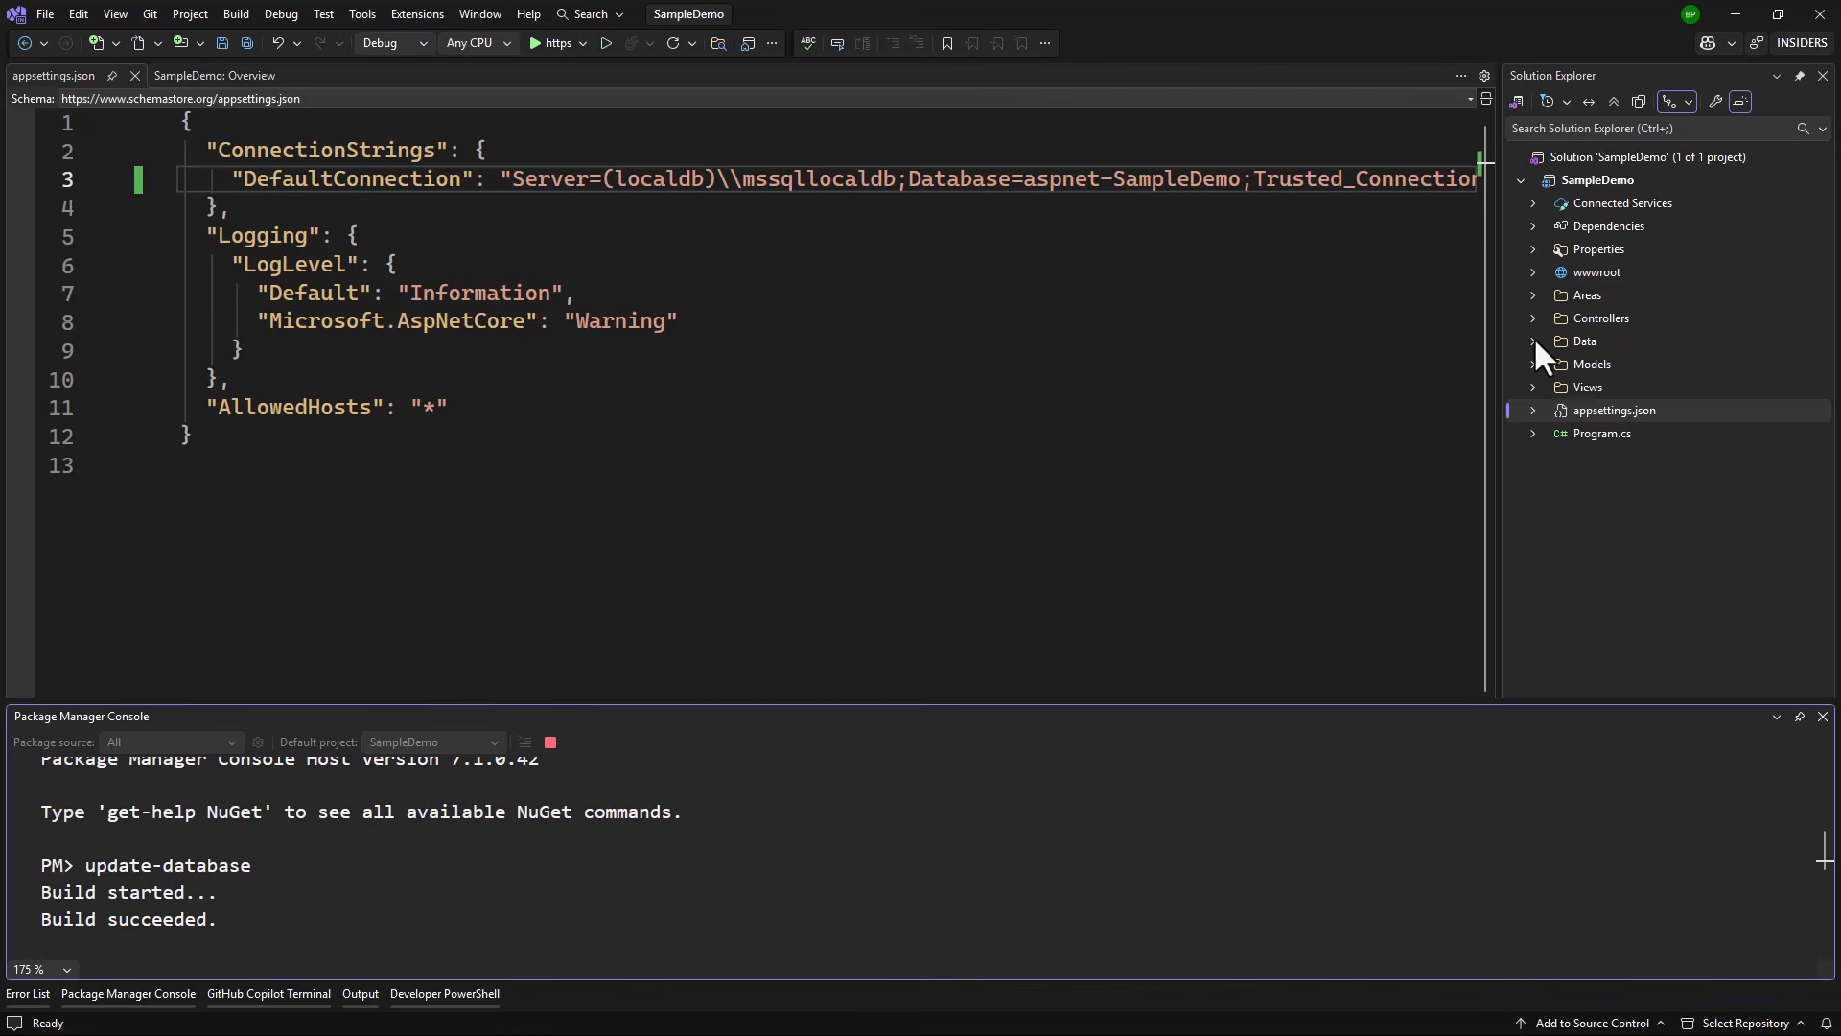
pyautogui.click(1533, 341)
pyautogui.click(1545, 364)
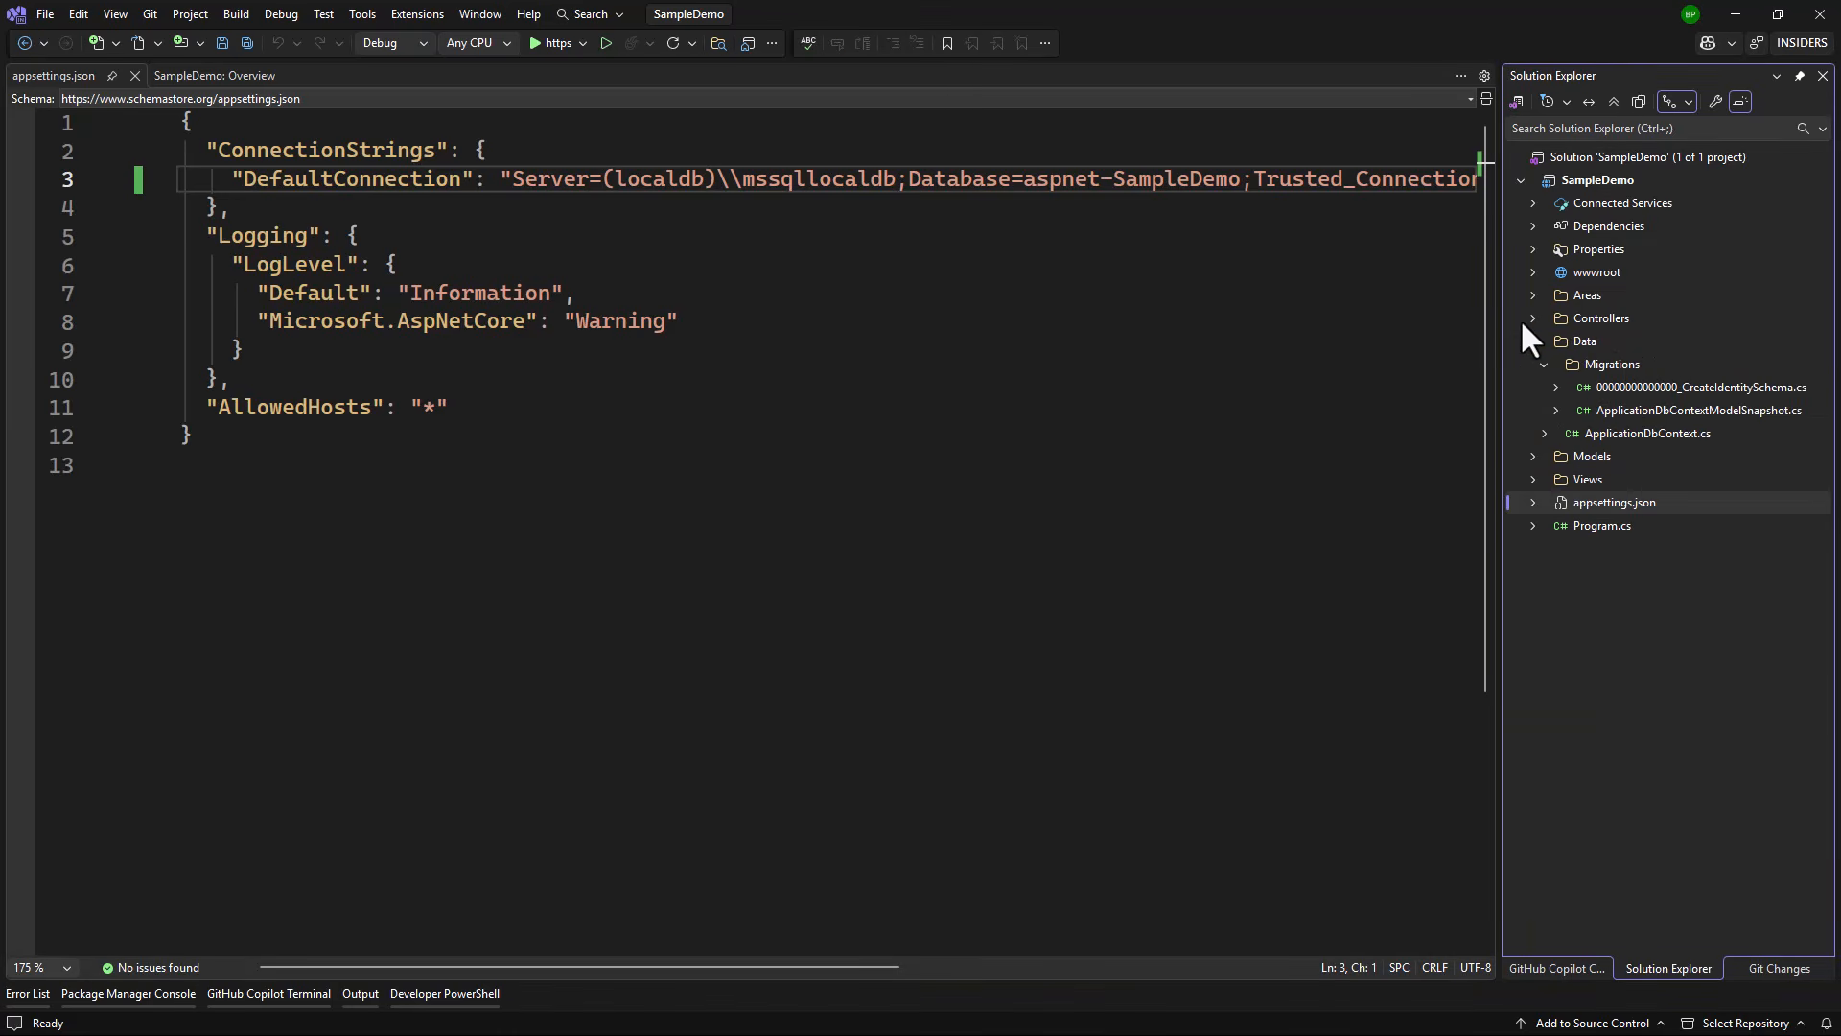
pyautogui.click(1544, 364)
pyautogui.click(1532, 340)
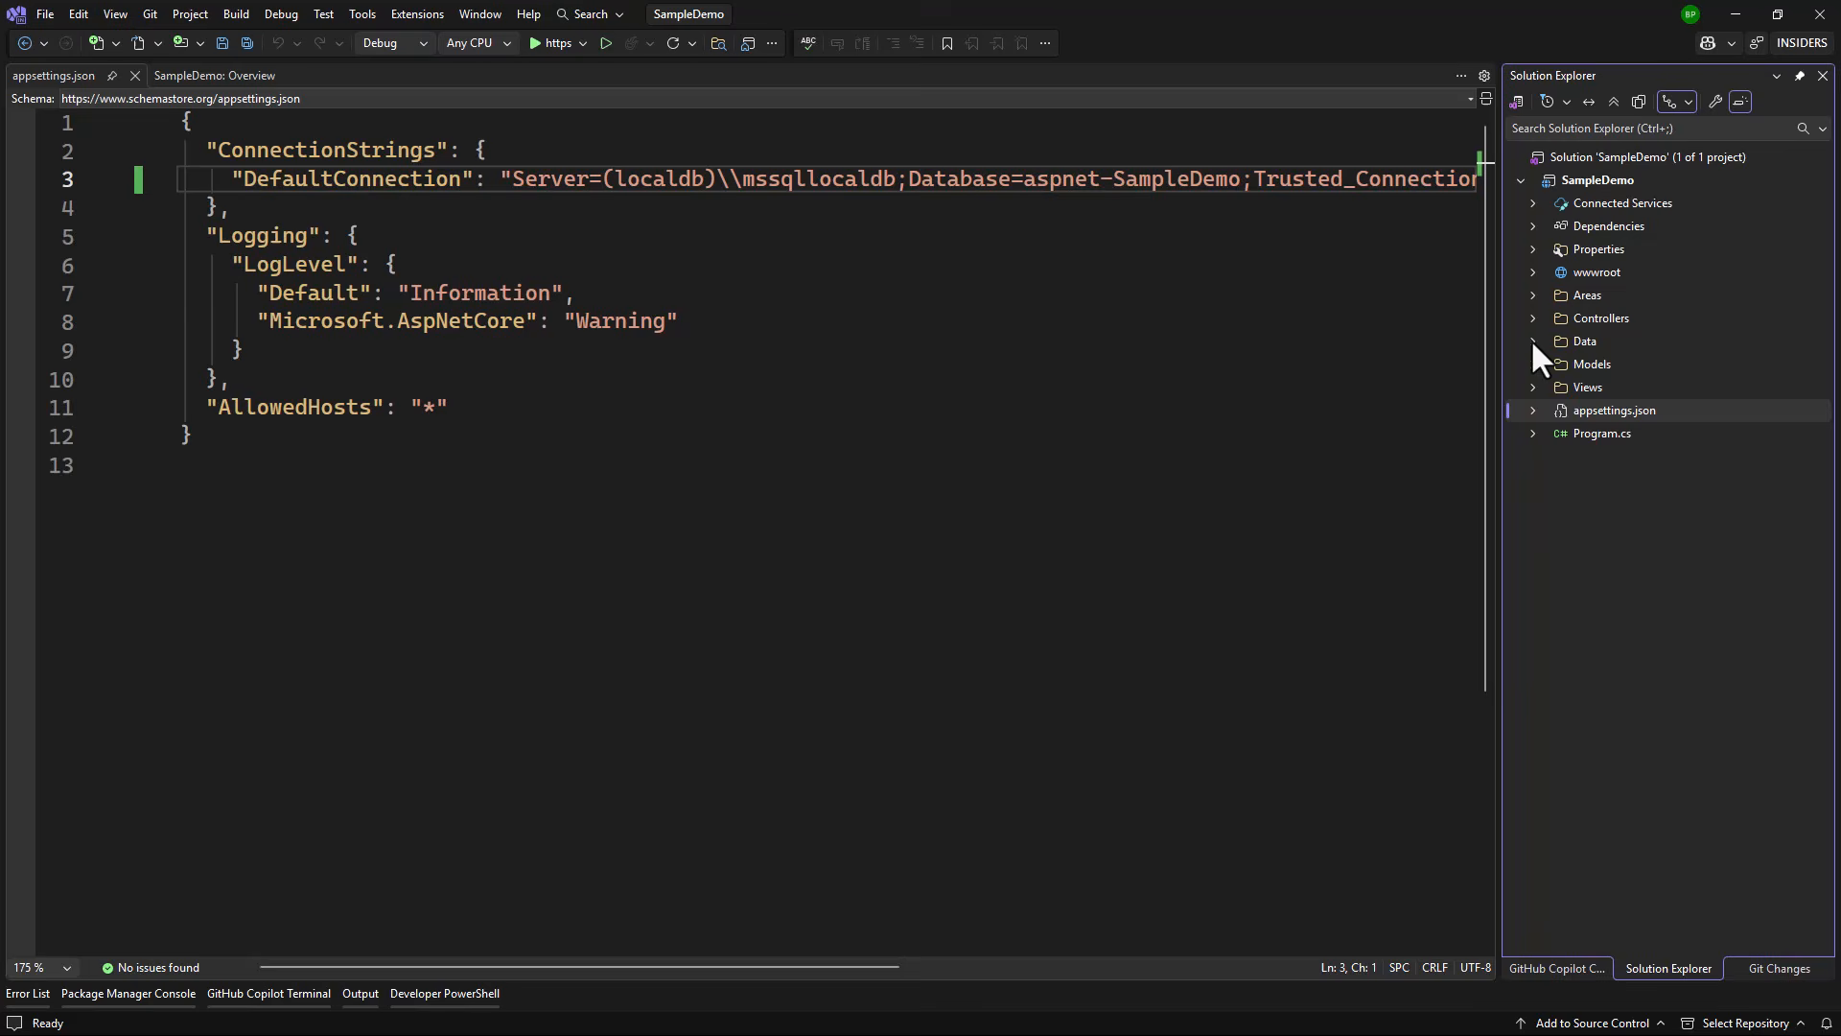
# Step: Review the migration output in the console and launch the app over https
pyautogui.click(1013, 407)
pyautogui.click(175, 993)
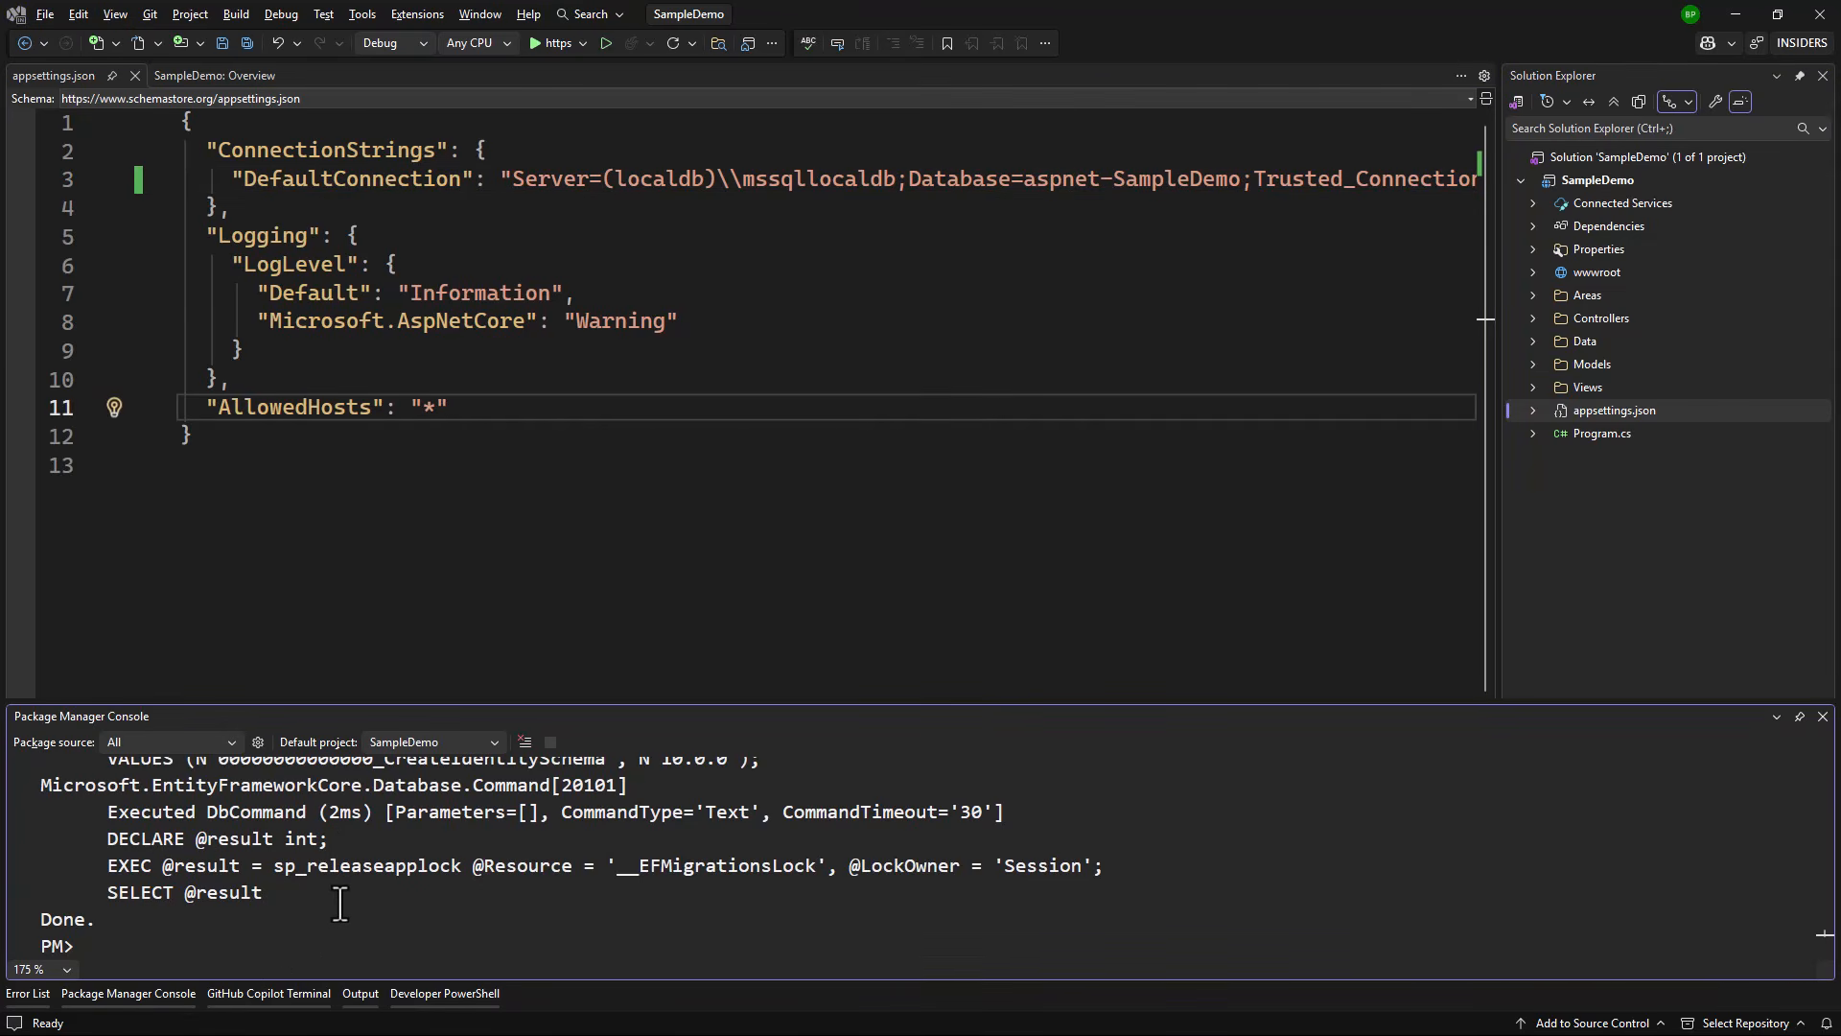
pyautogui.click(551, 43)
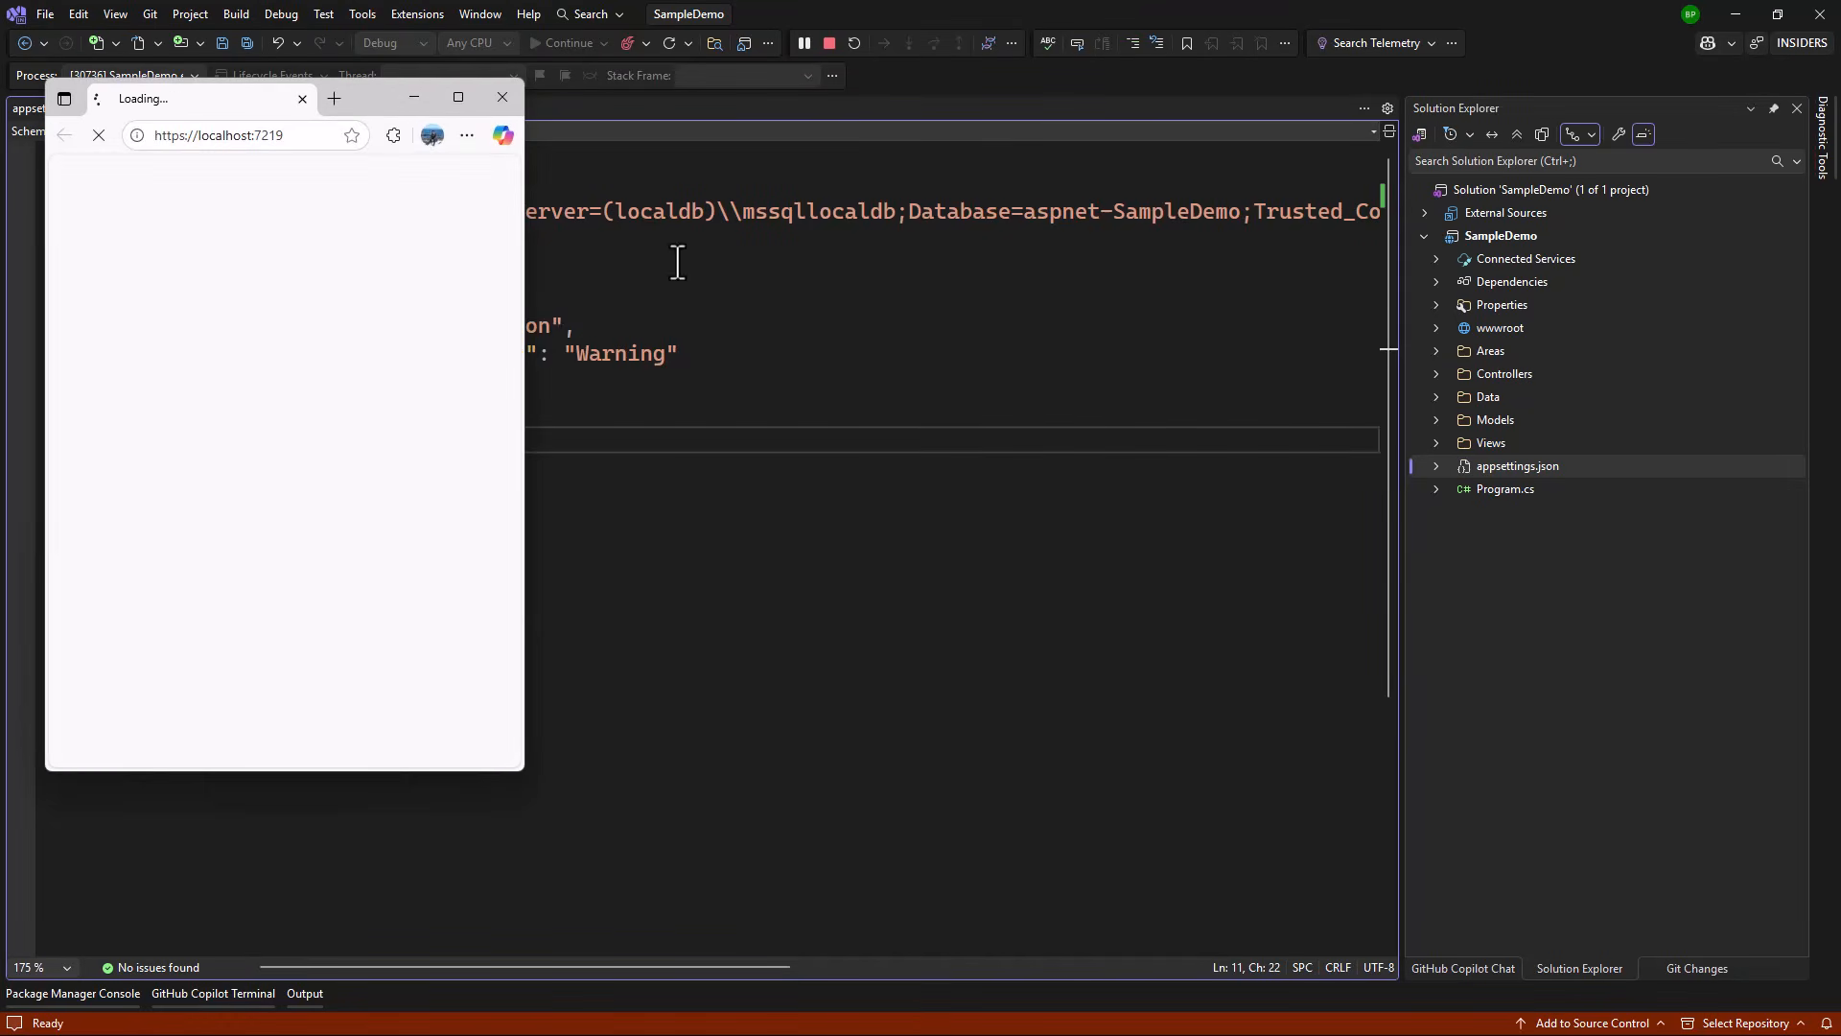
# Step: Register a new test user on the local SampleDemo app and confirm the account
pyautogui.click(460, 97)
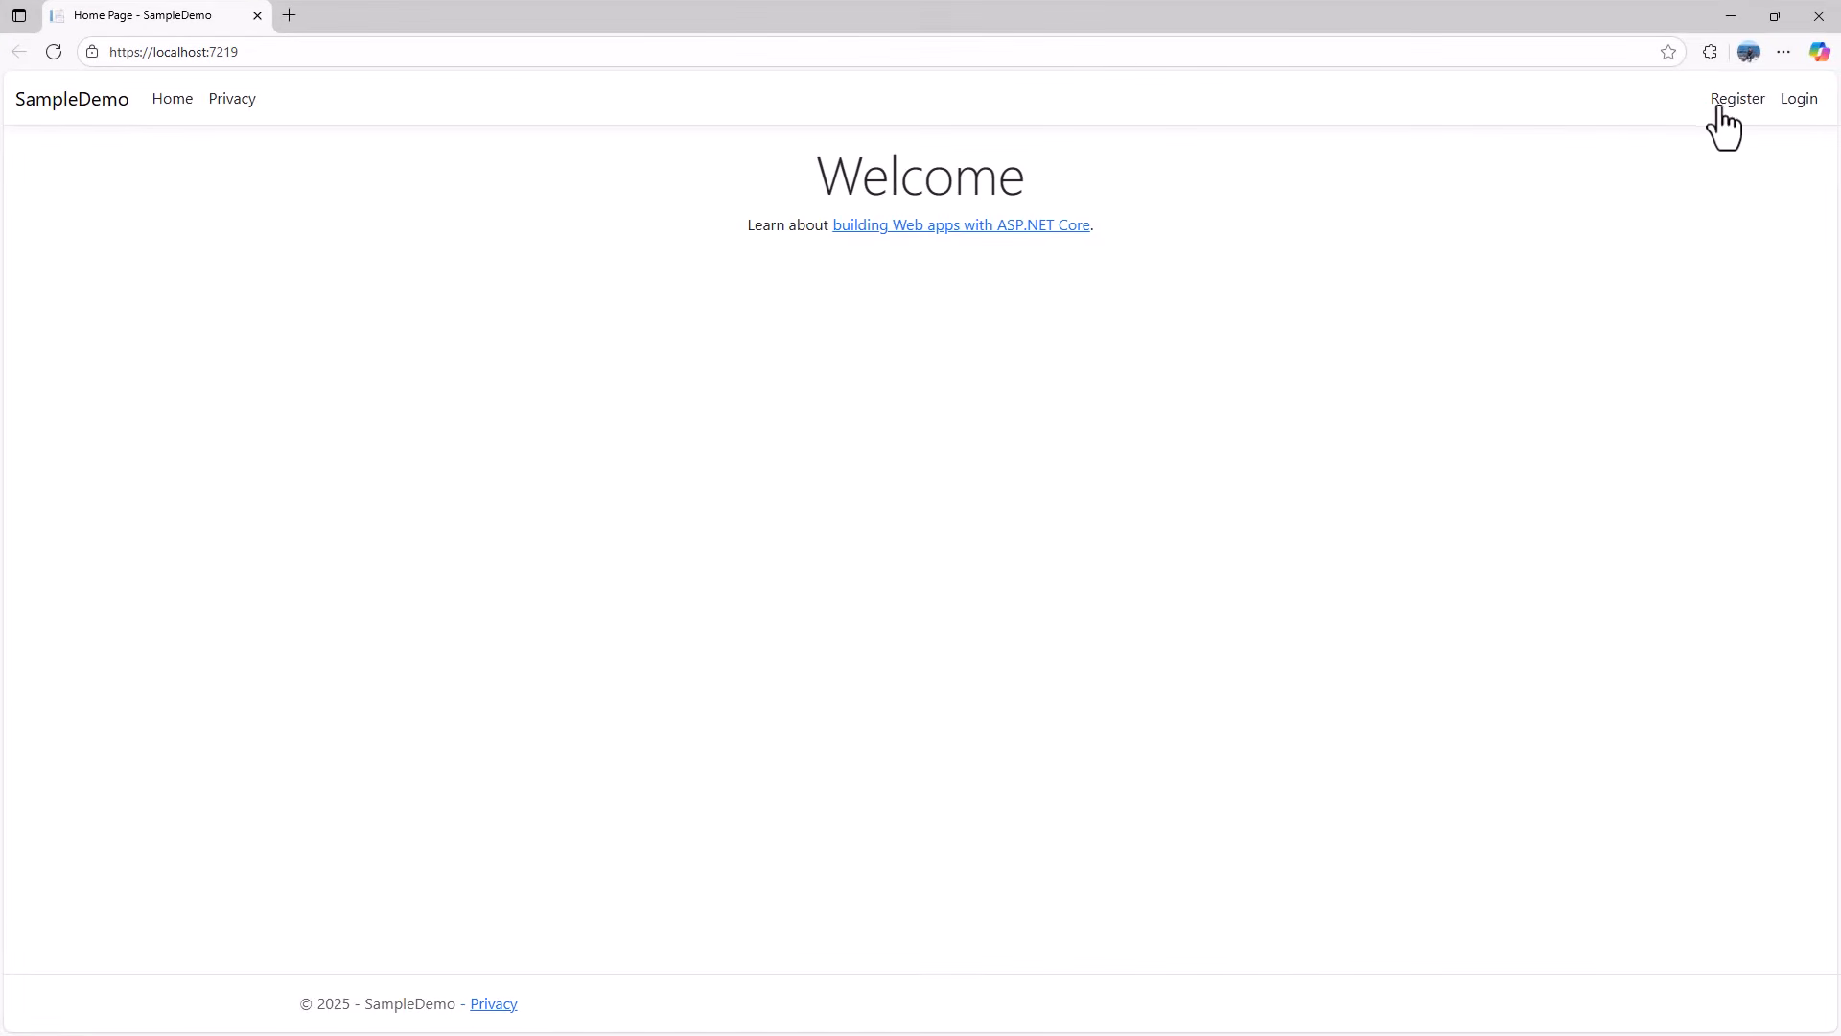
pyautogui.click(1757, 107)
pyautogui.click(665, 508)
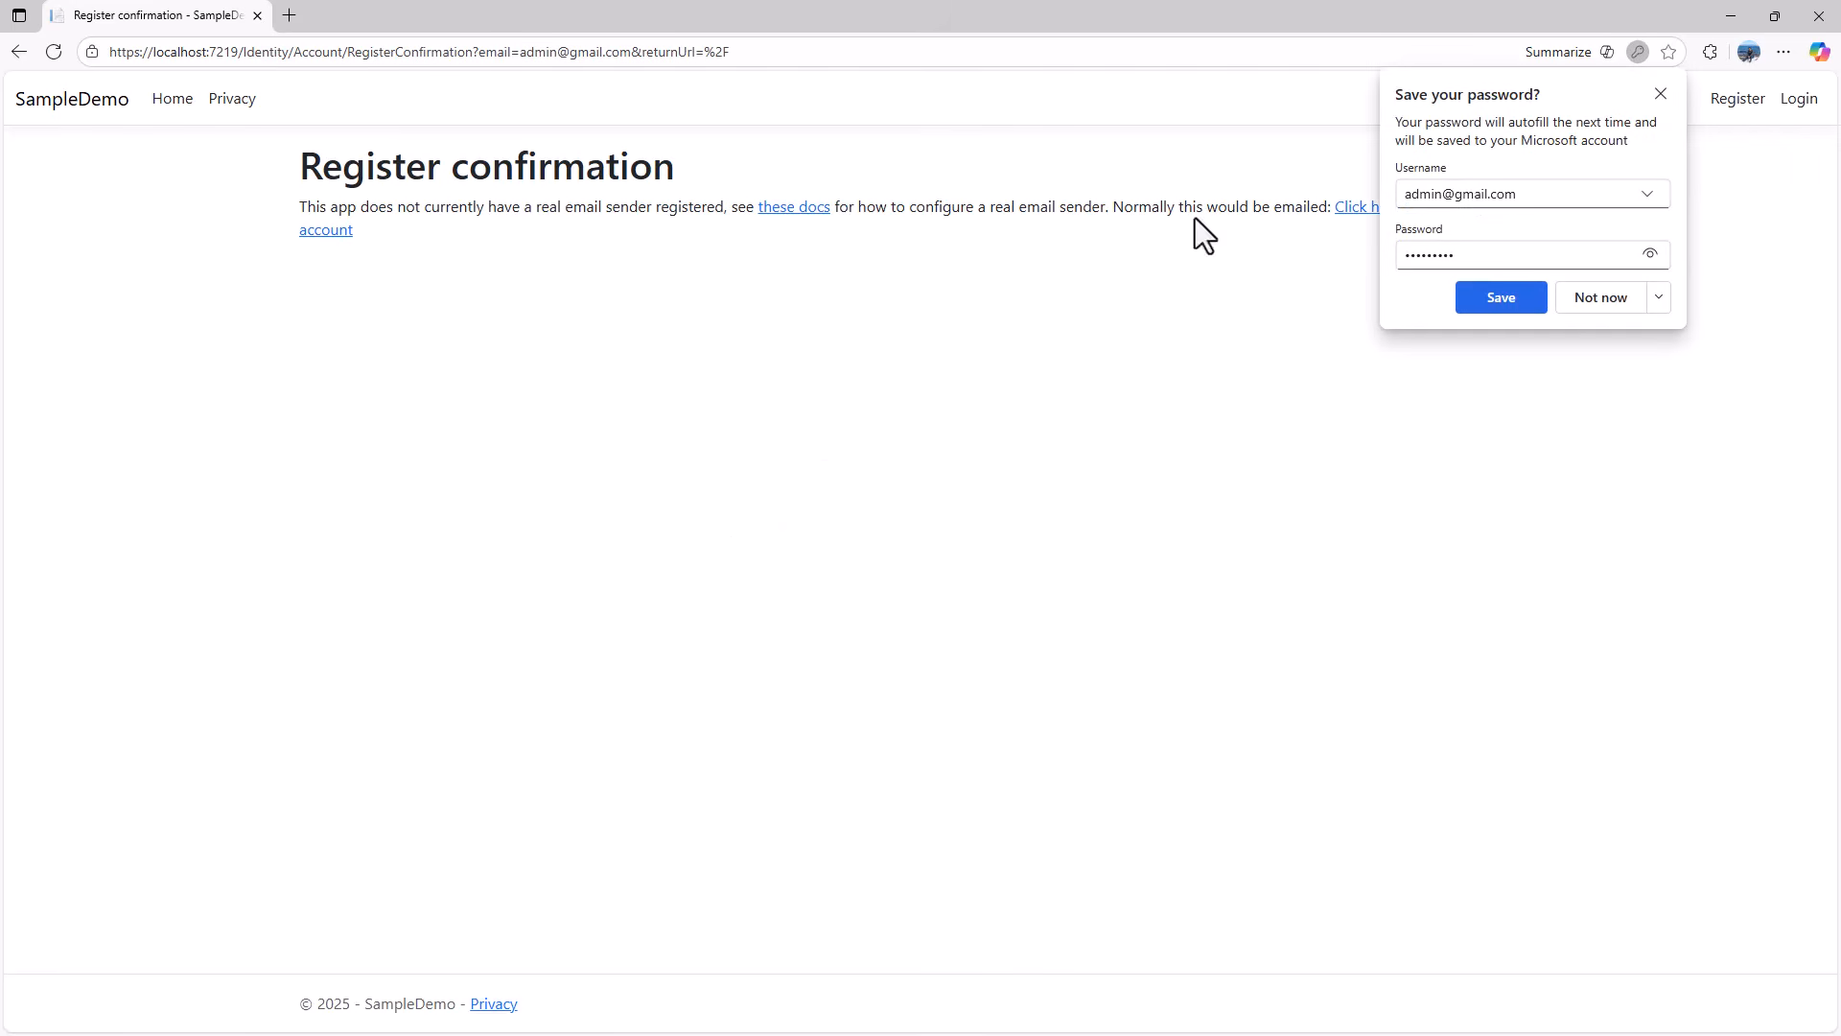
pyautogui.click(1515, 305)
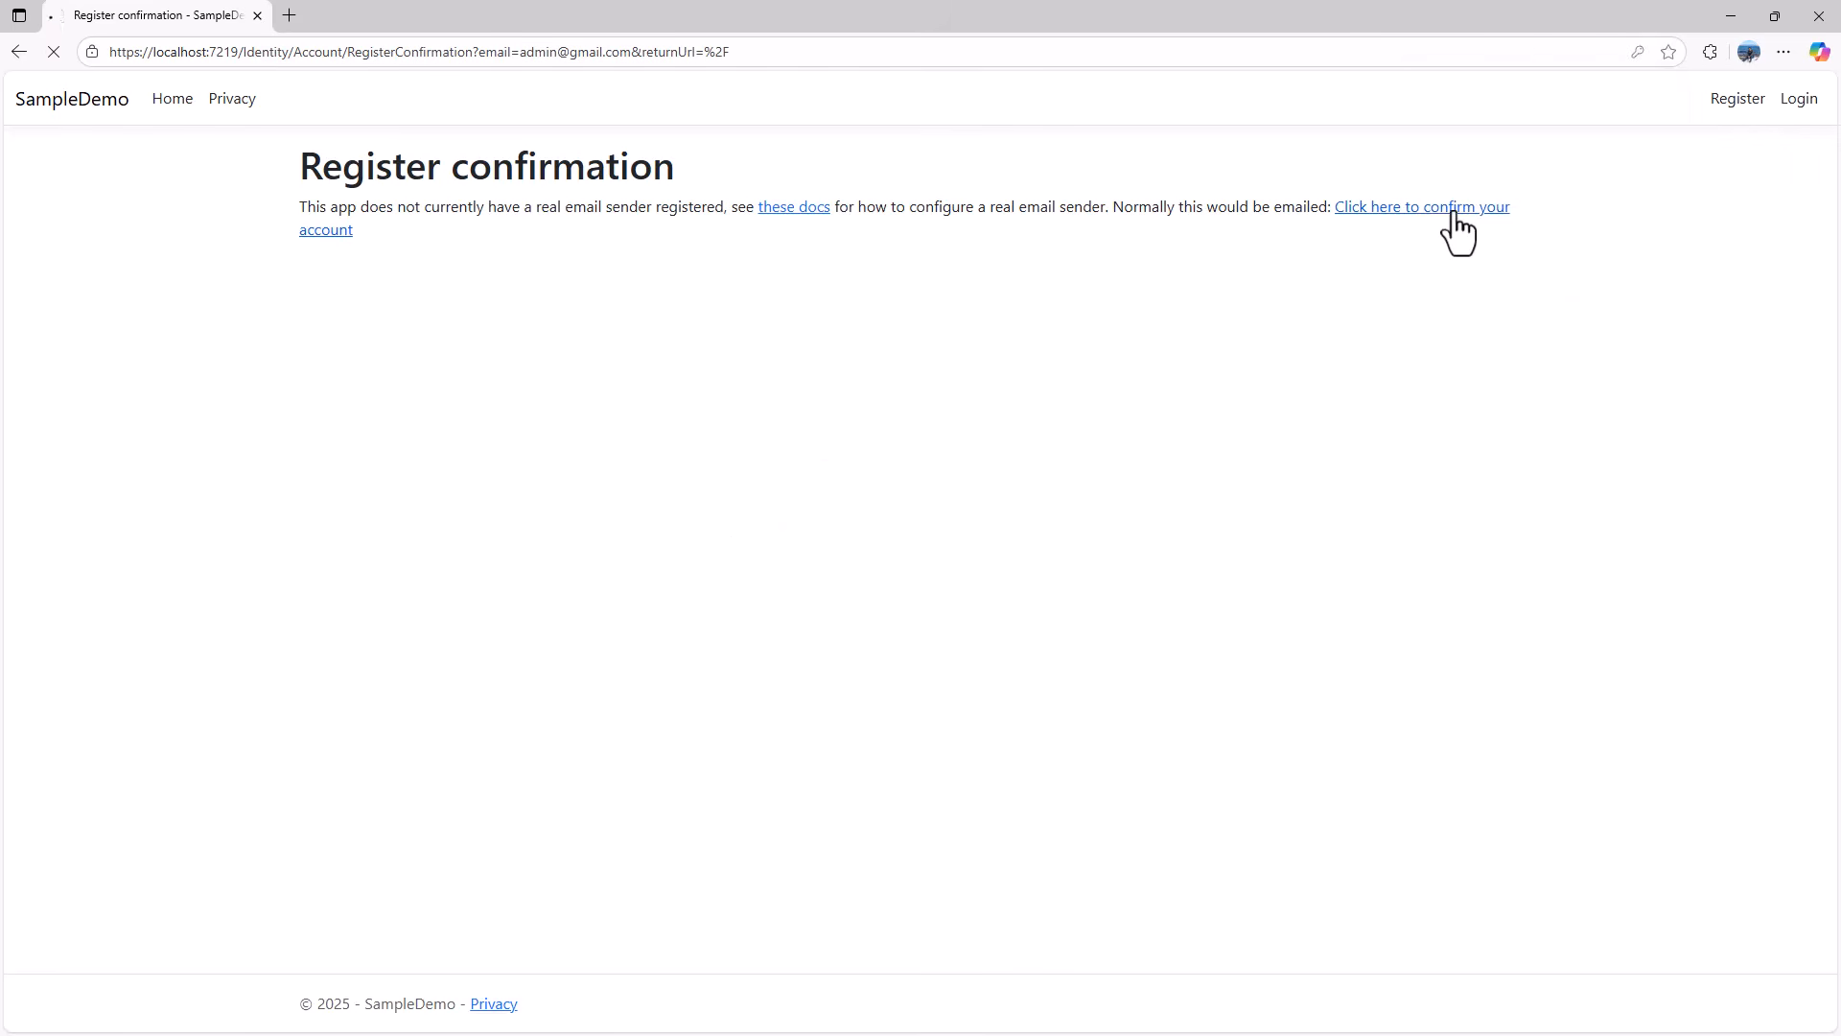
pyautogui.click(1450, 213)
# Step: Log in with the new account, verify the signed-in greeting, and close the browser
pyautogui.click(1800, 100)
pyautogui.click(415, 487)
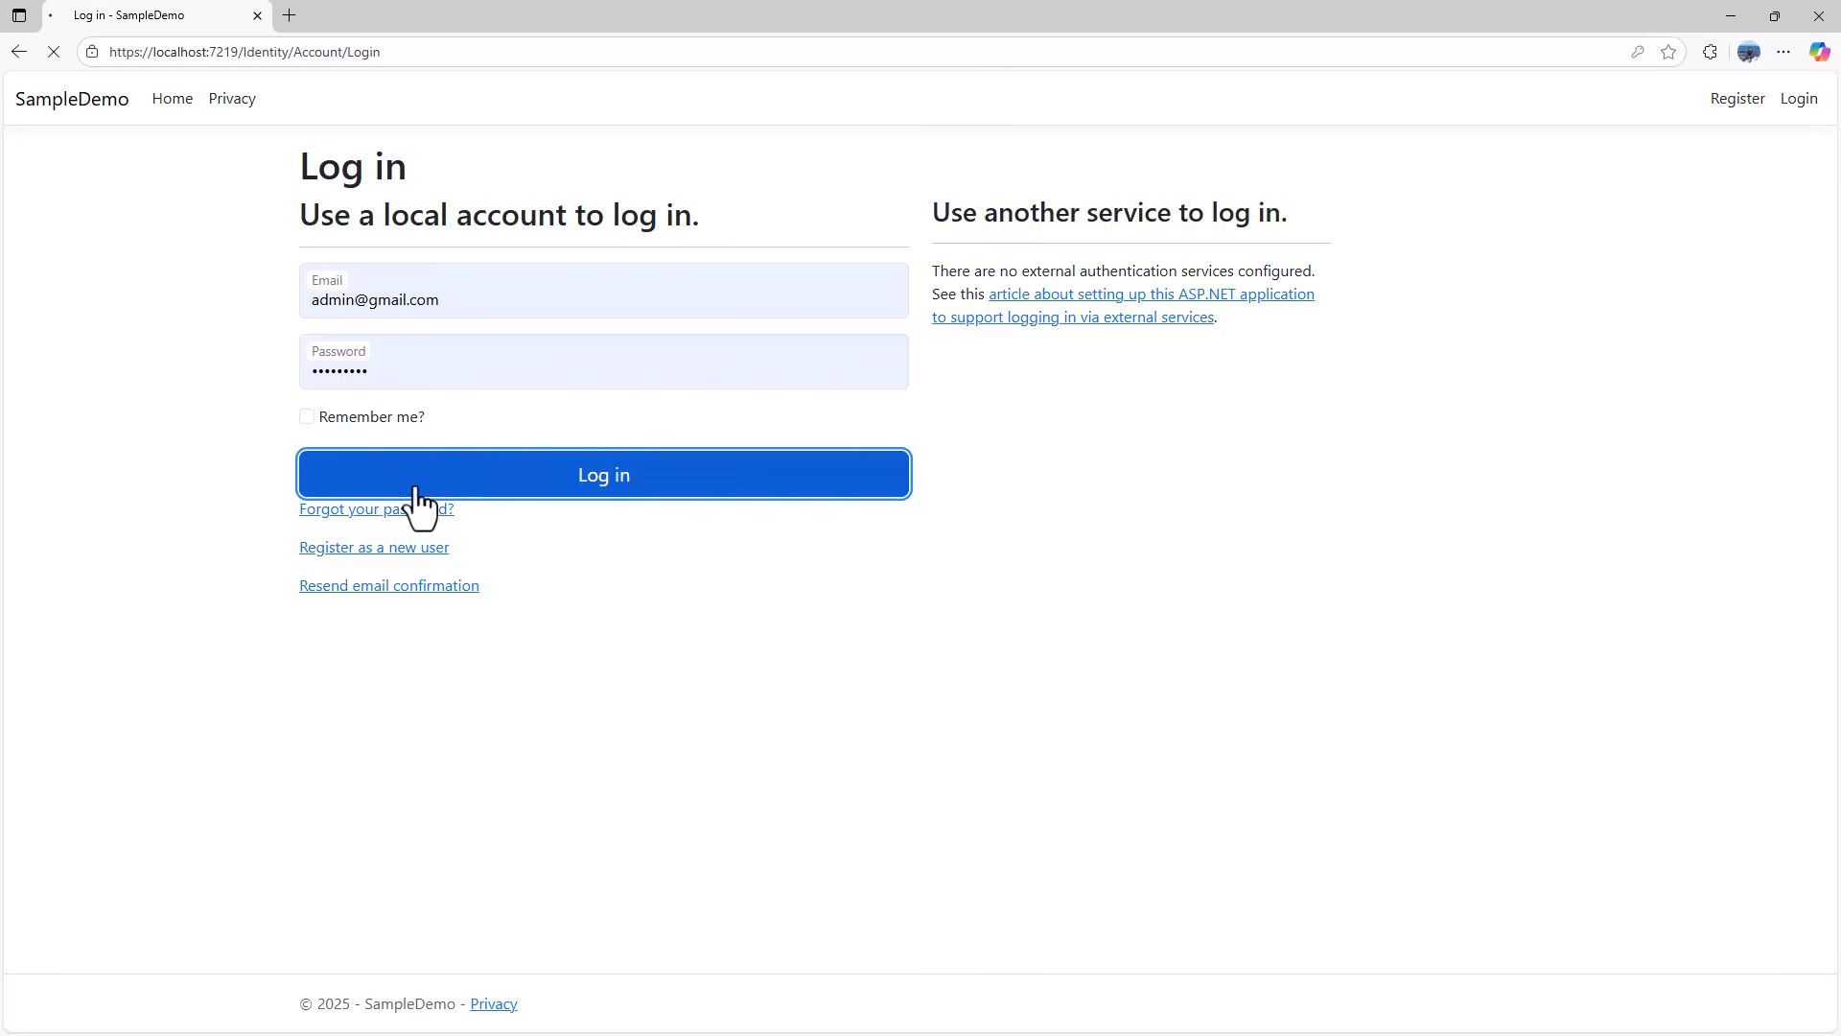
pyautogui.moveTo(1727, 99); pyautogui.dragTo(1192, 452)
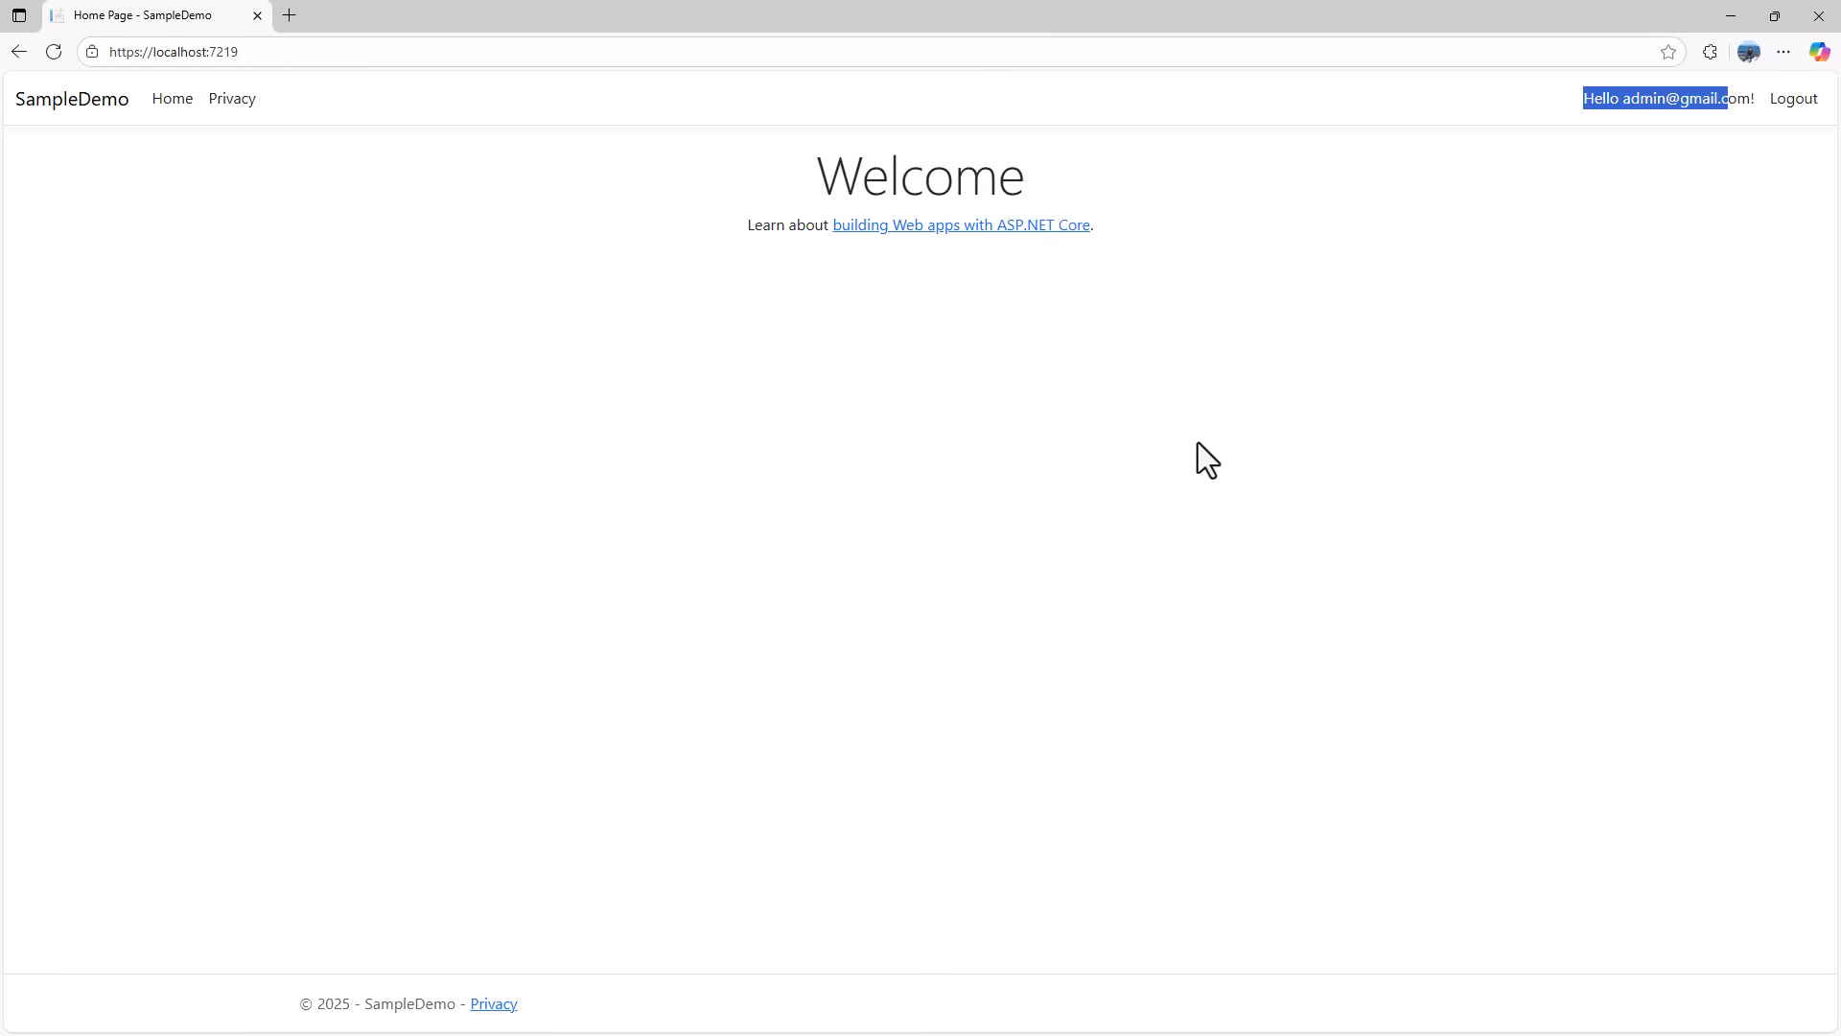
pyautogui.click(1827, 15)
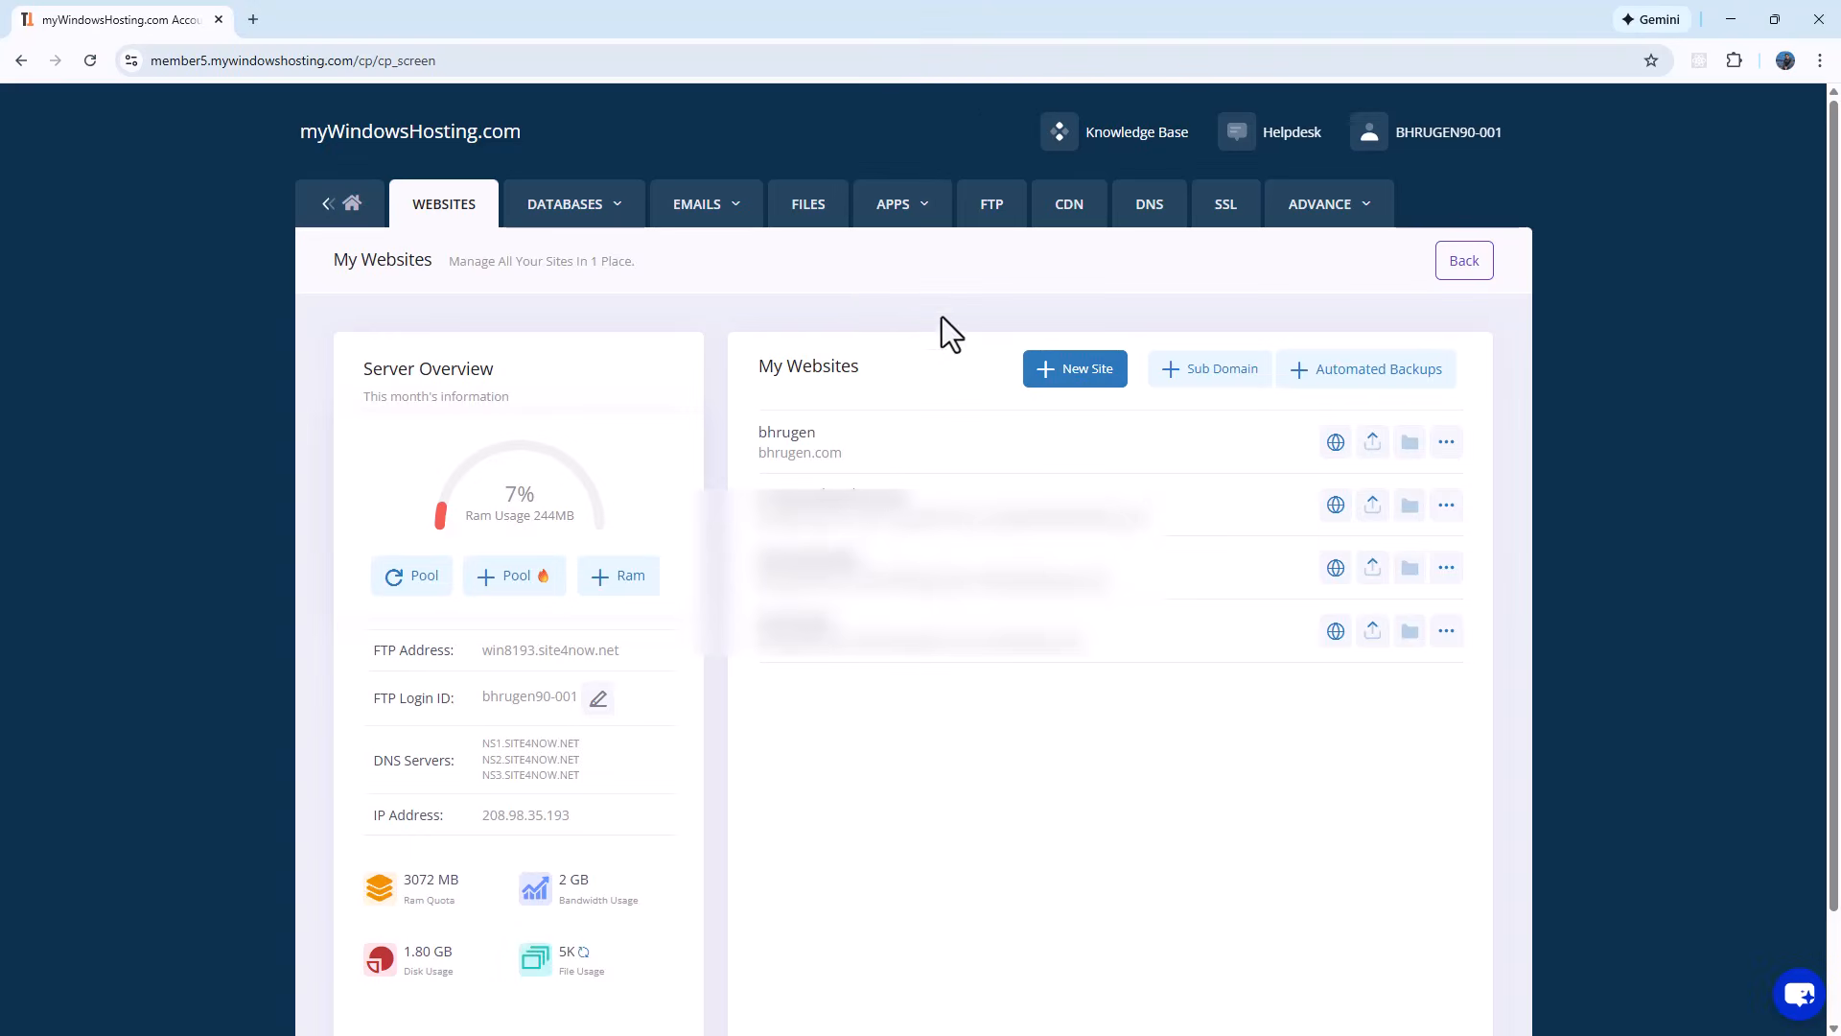
# Step: Add an MSSQL 2022 database named SampleDemo with a password in MSSQL Manager
pyautogui.click(571, 217)
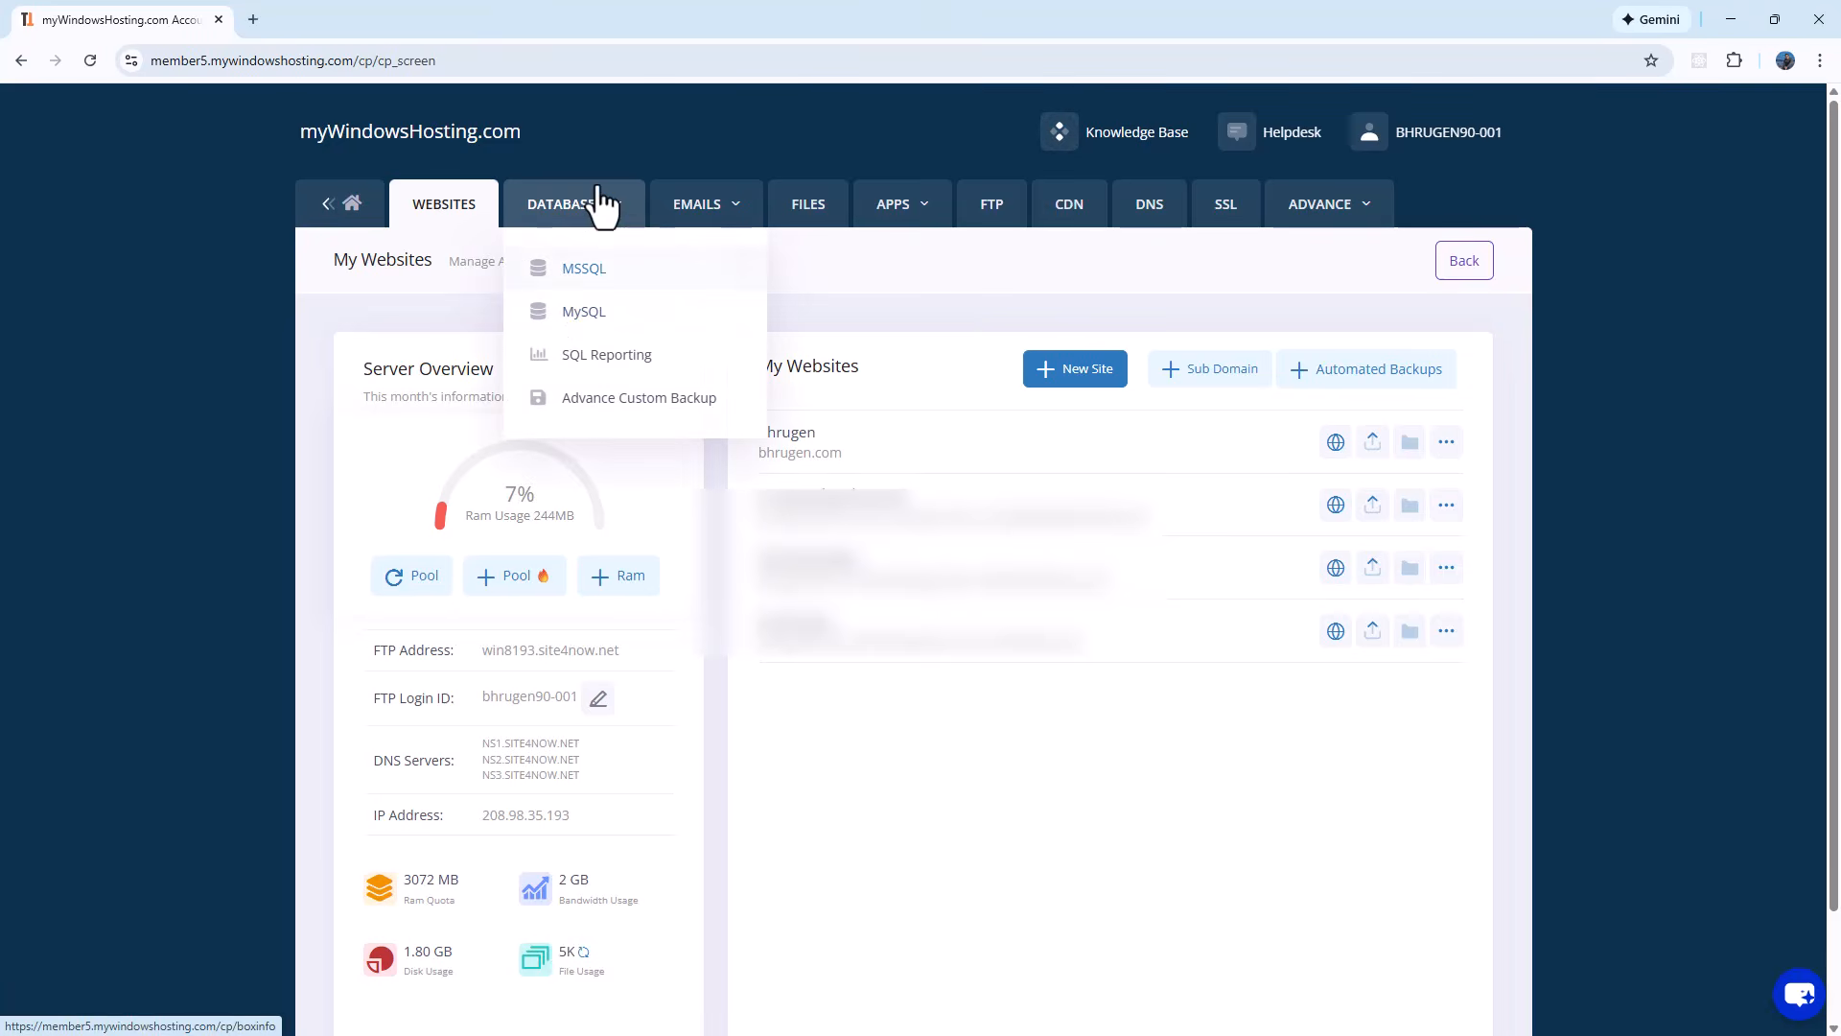
pyautogui.click(585, 270)
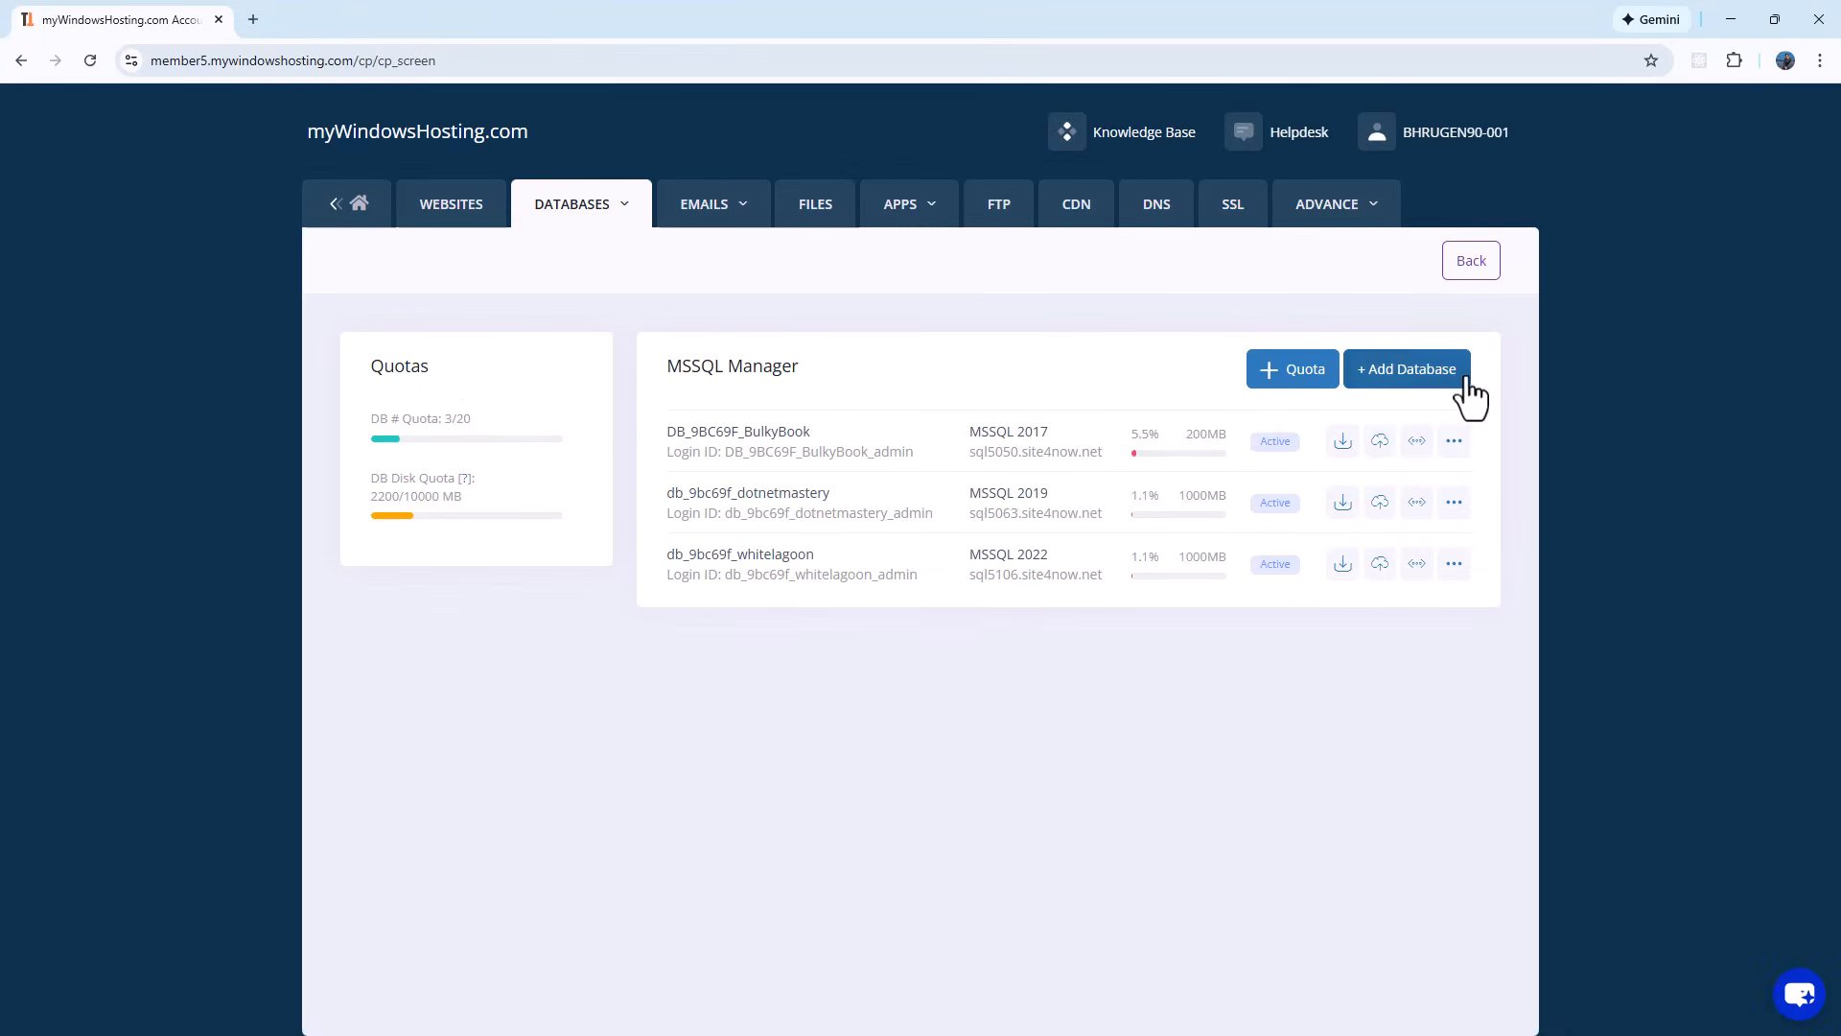
pyautogui.click(1456, 380)
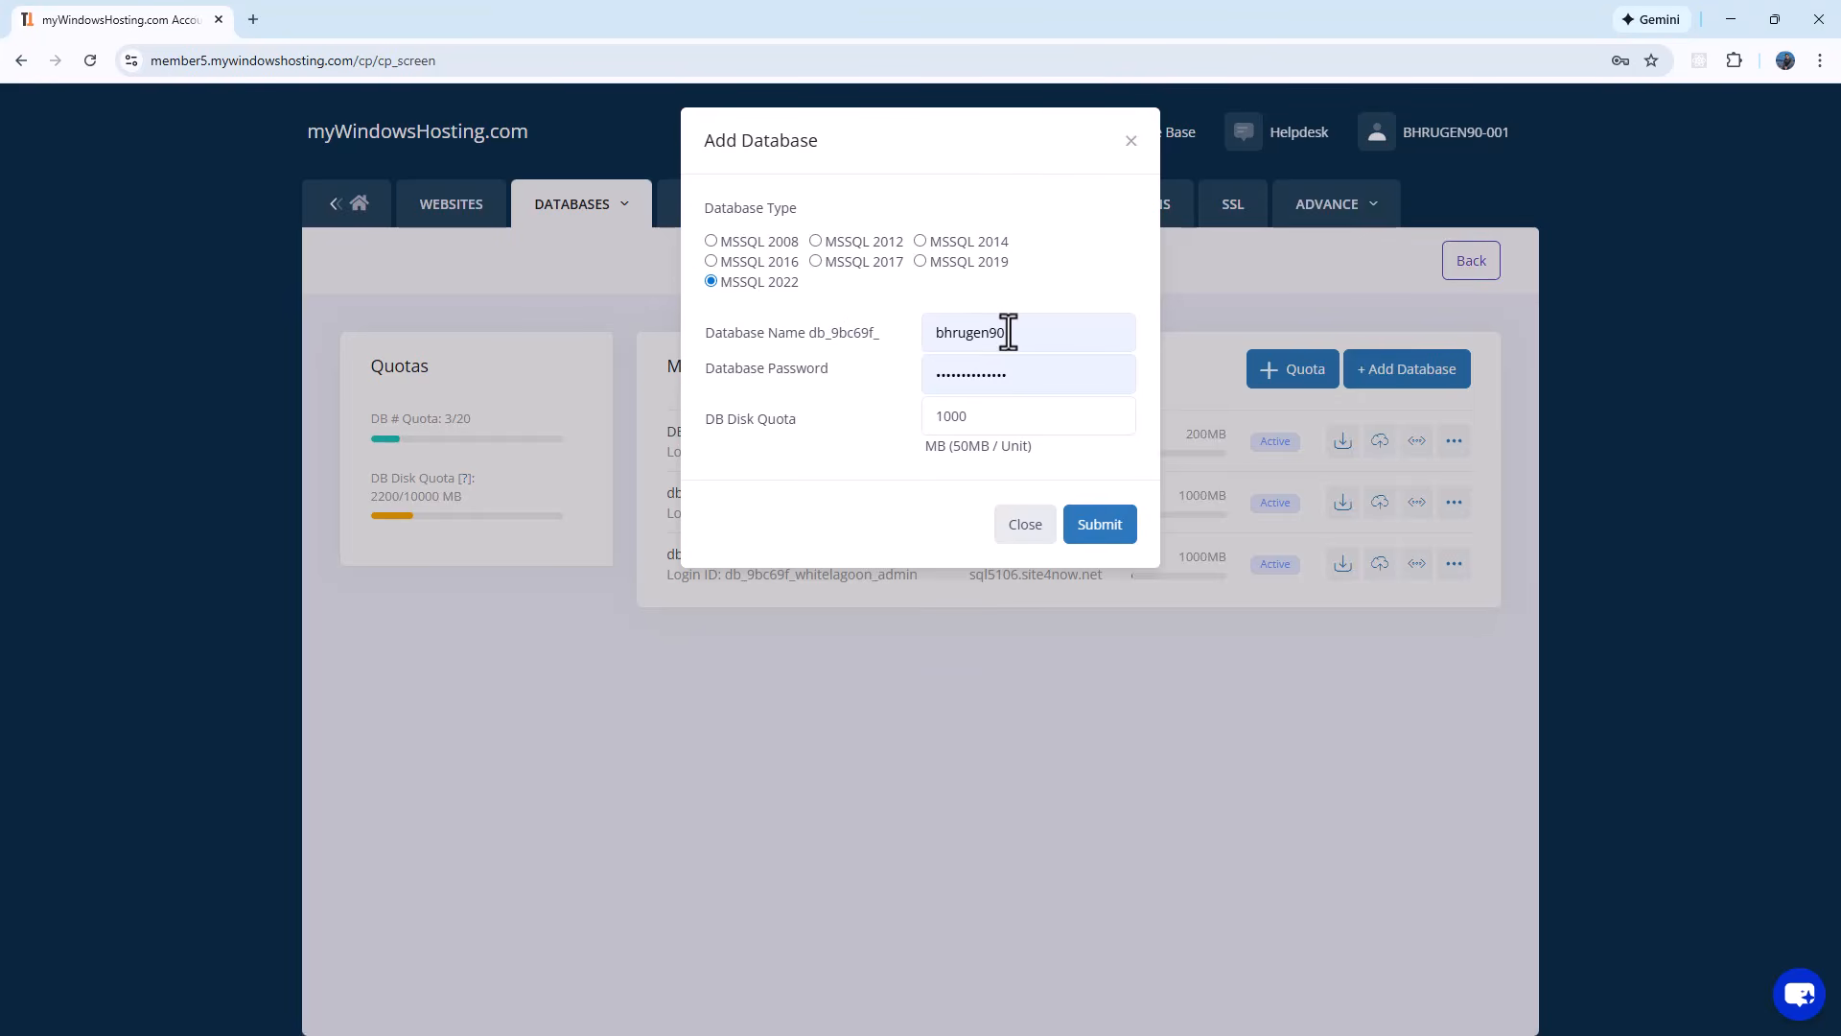
pyautogui.moveTo(1004, 331); pyautogui.dragTo(883, 326)
pyautogui.write('SampleDemo')
pyautogui.press('Tab')
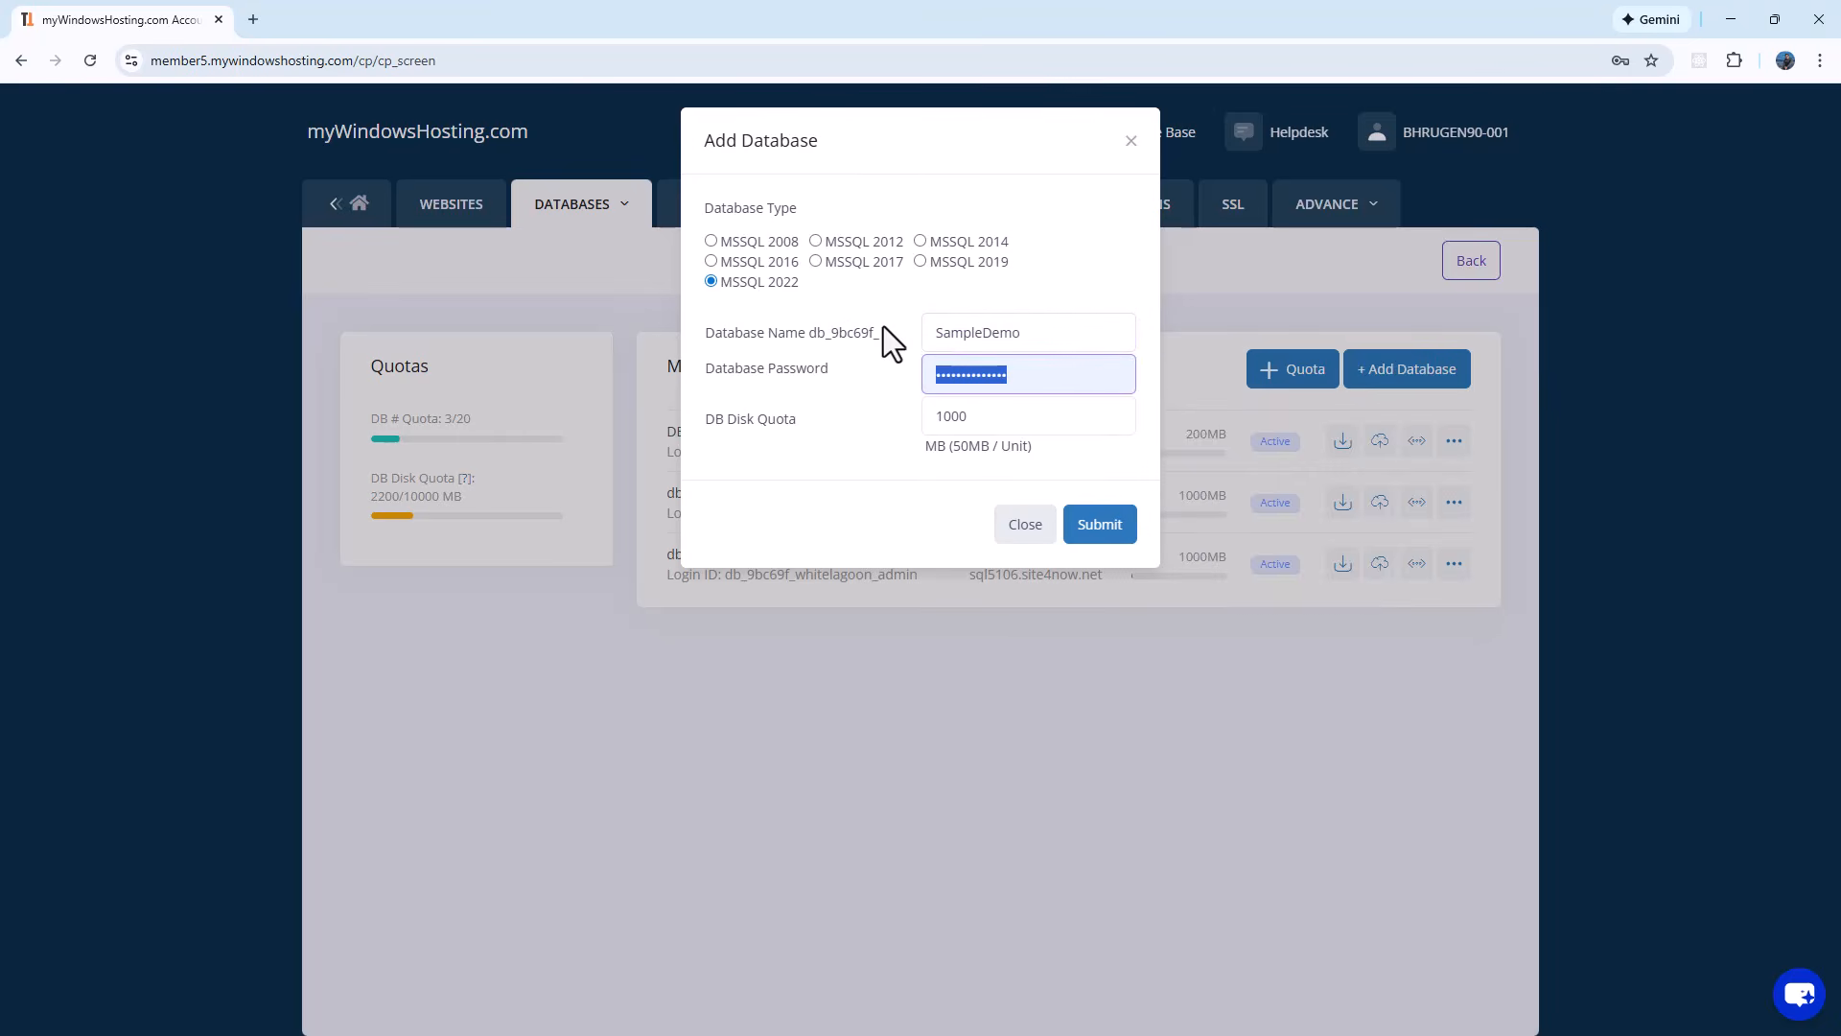
pyautogui.write('123••••••')
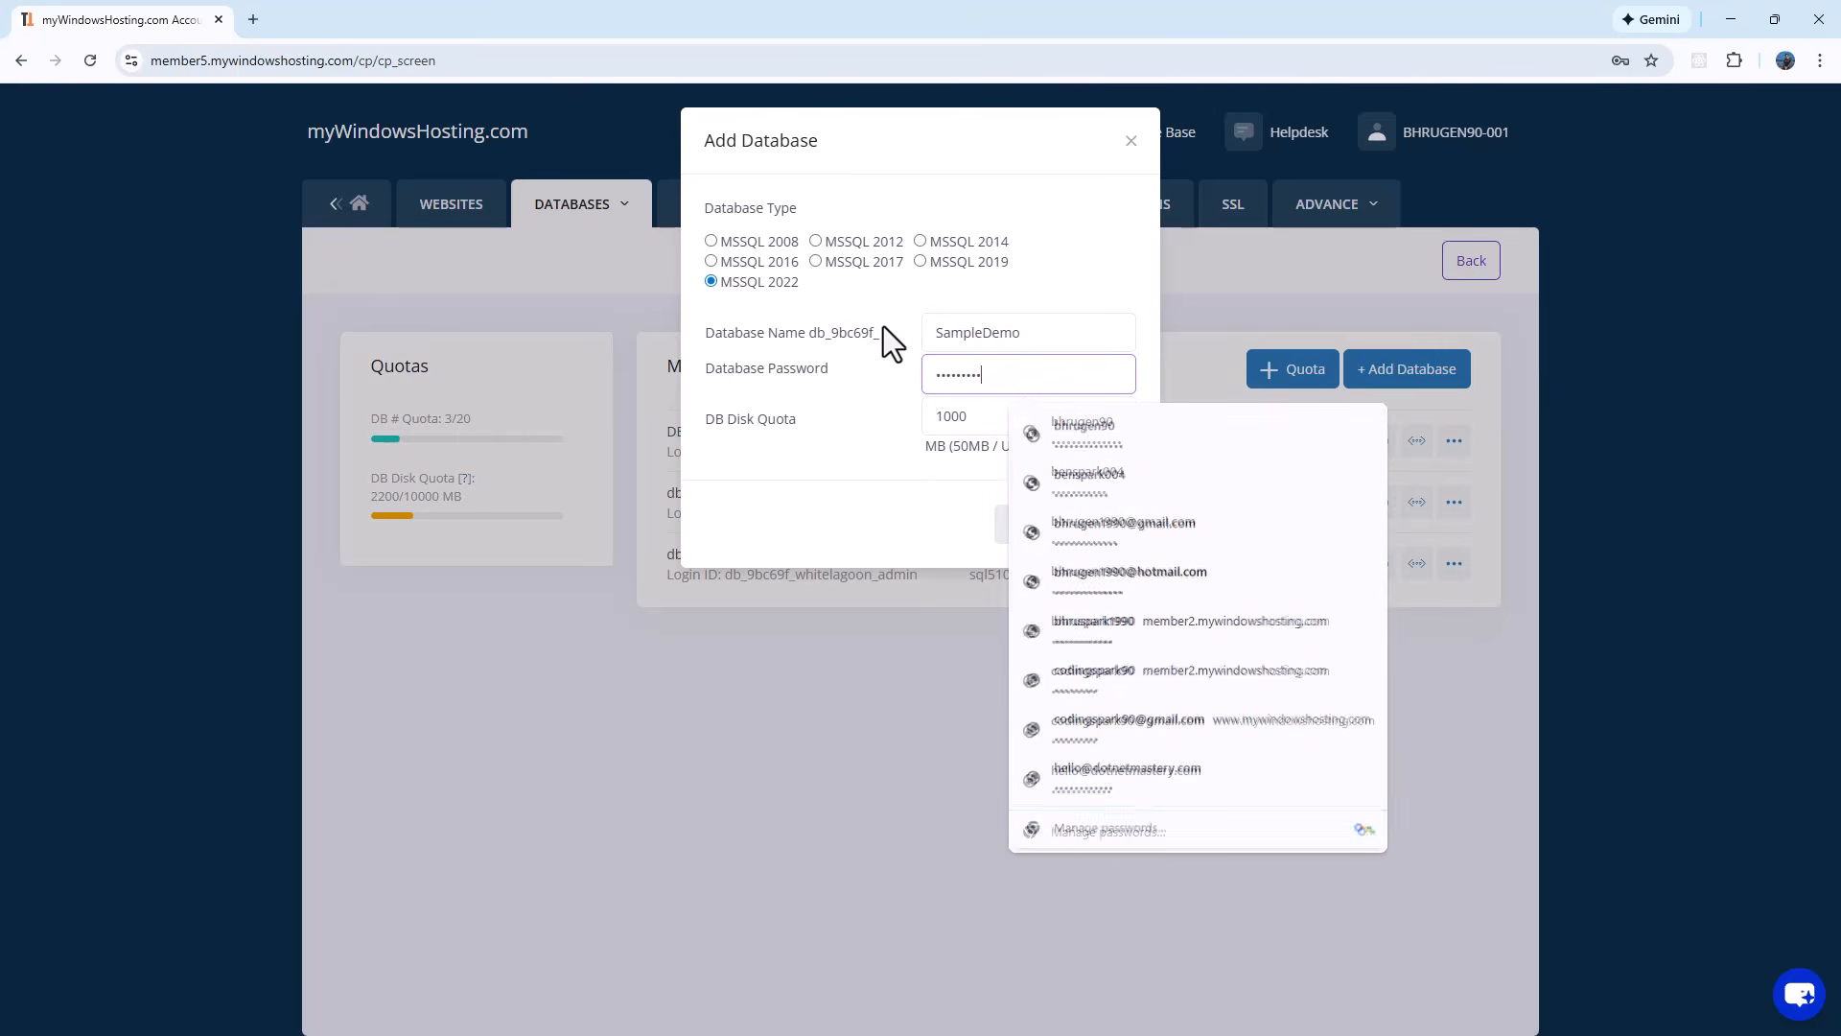
pyautogui.click(1084, 523)
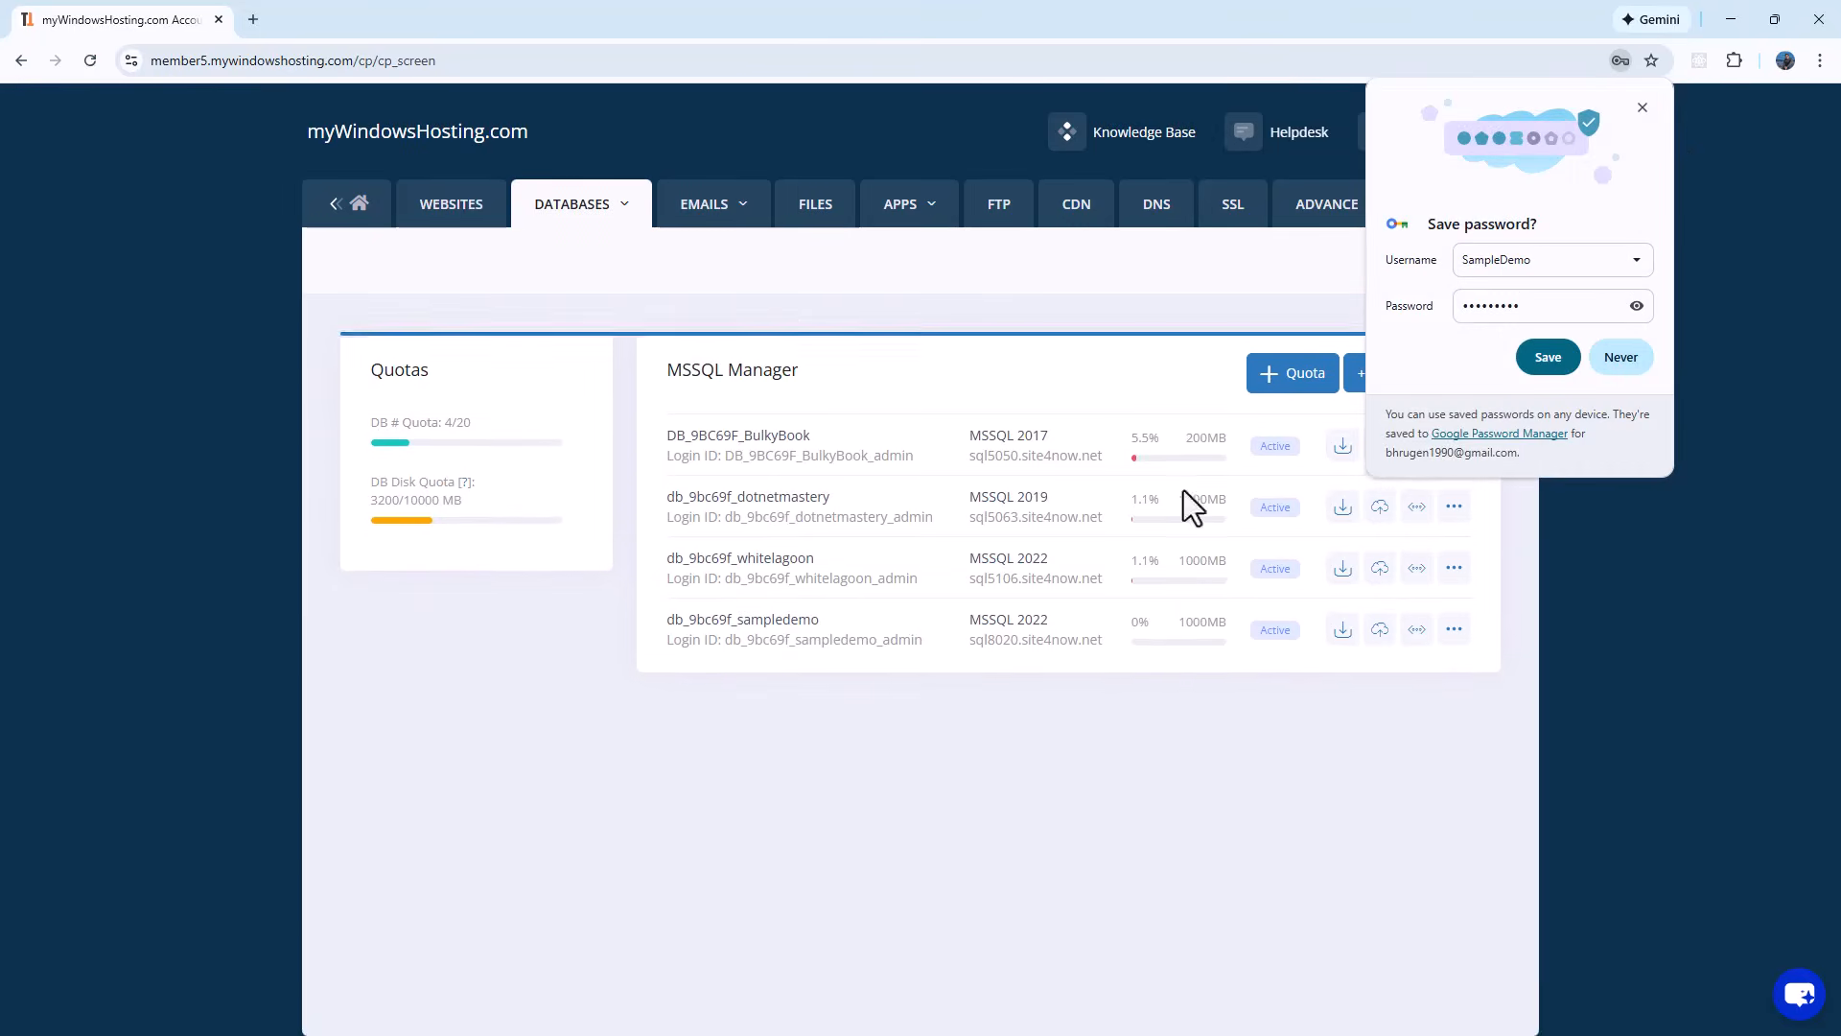
# Step: Show the sampledemo database's connection string examples and select the full ASP.NET string
pyautogui.click(1643, 108)
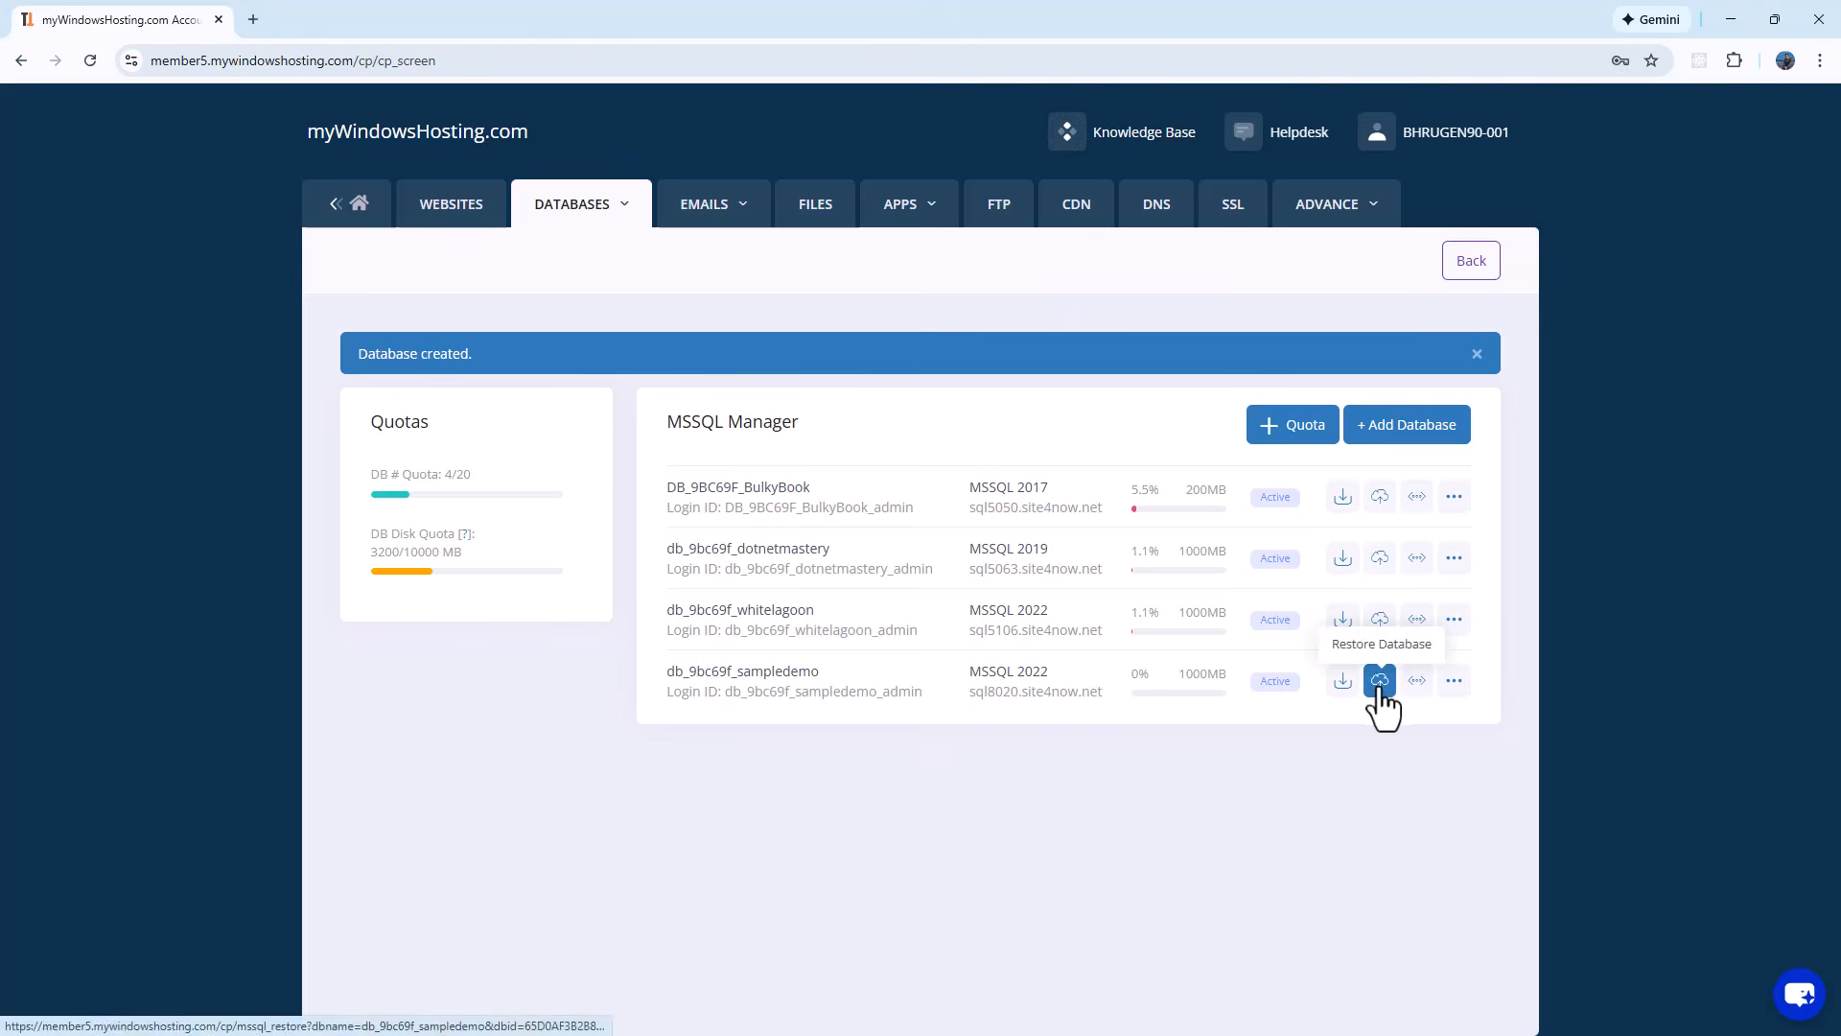
pyautogui.click(1418, 685)
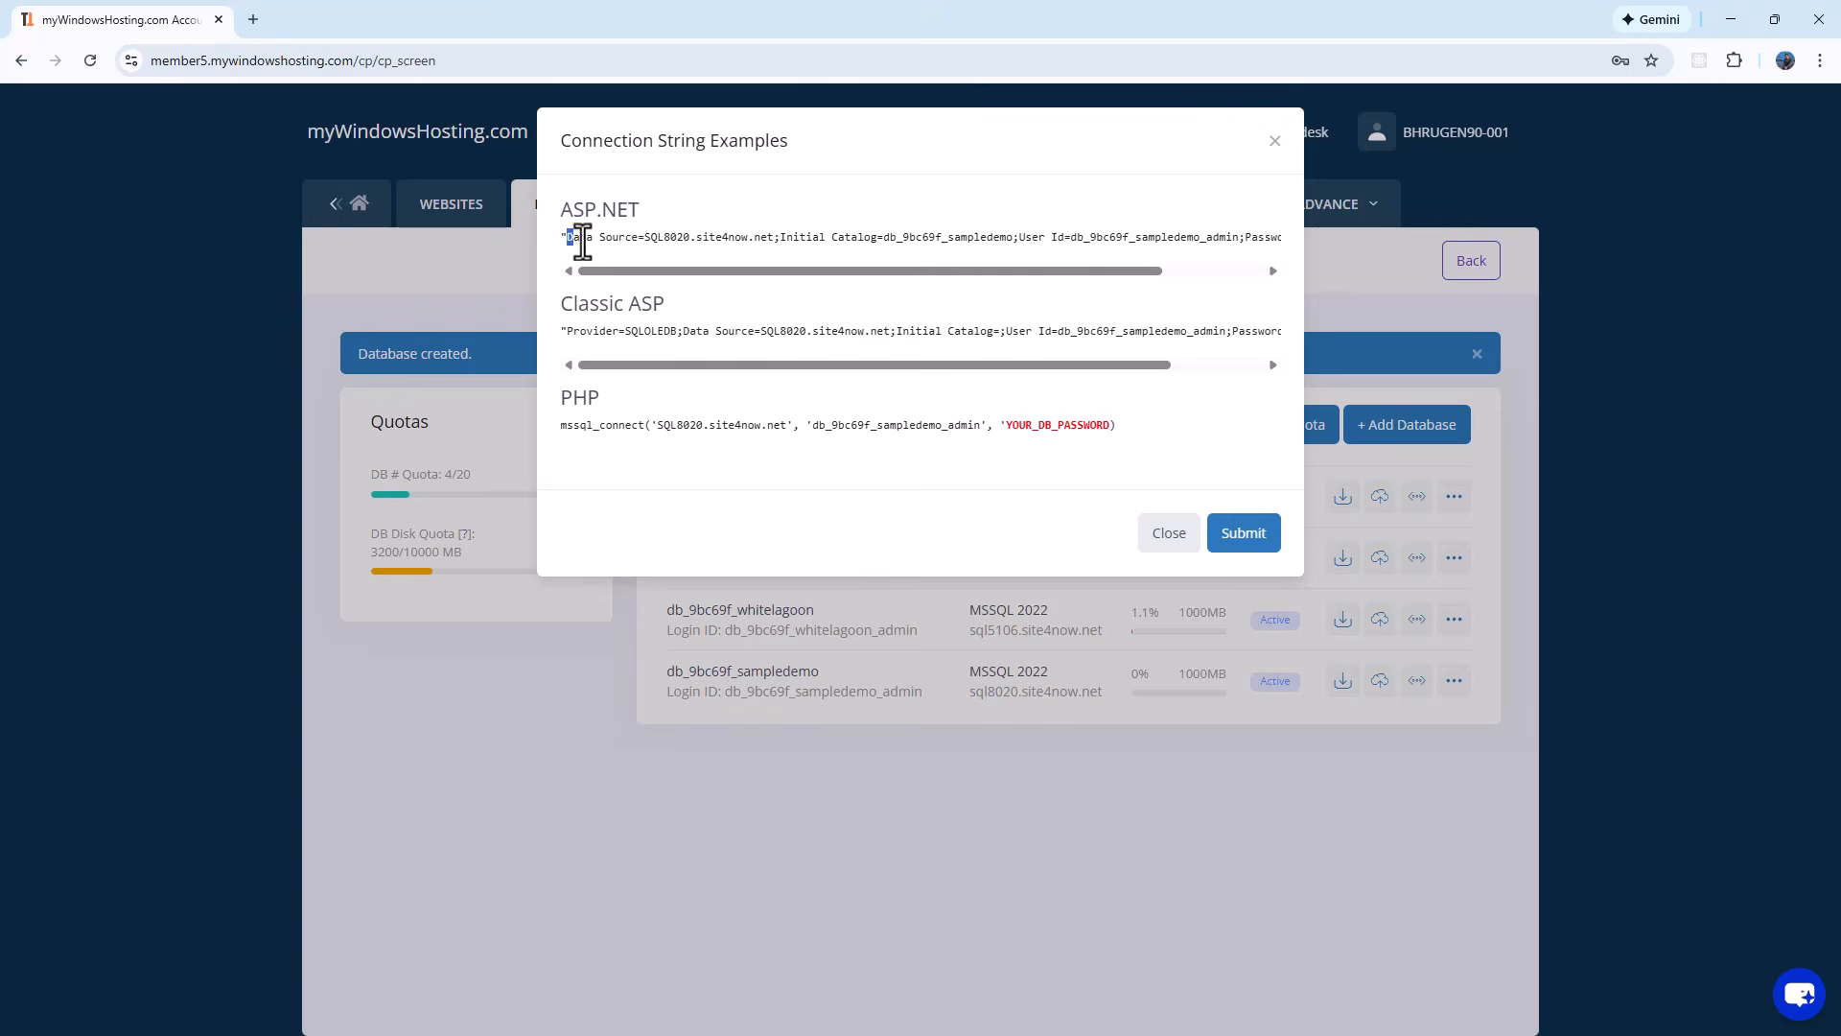
pyautogui.moveTo(576, 237); pyautogui.dragTo(1267, 238)
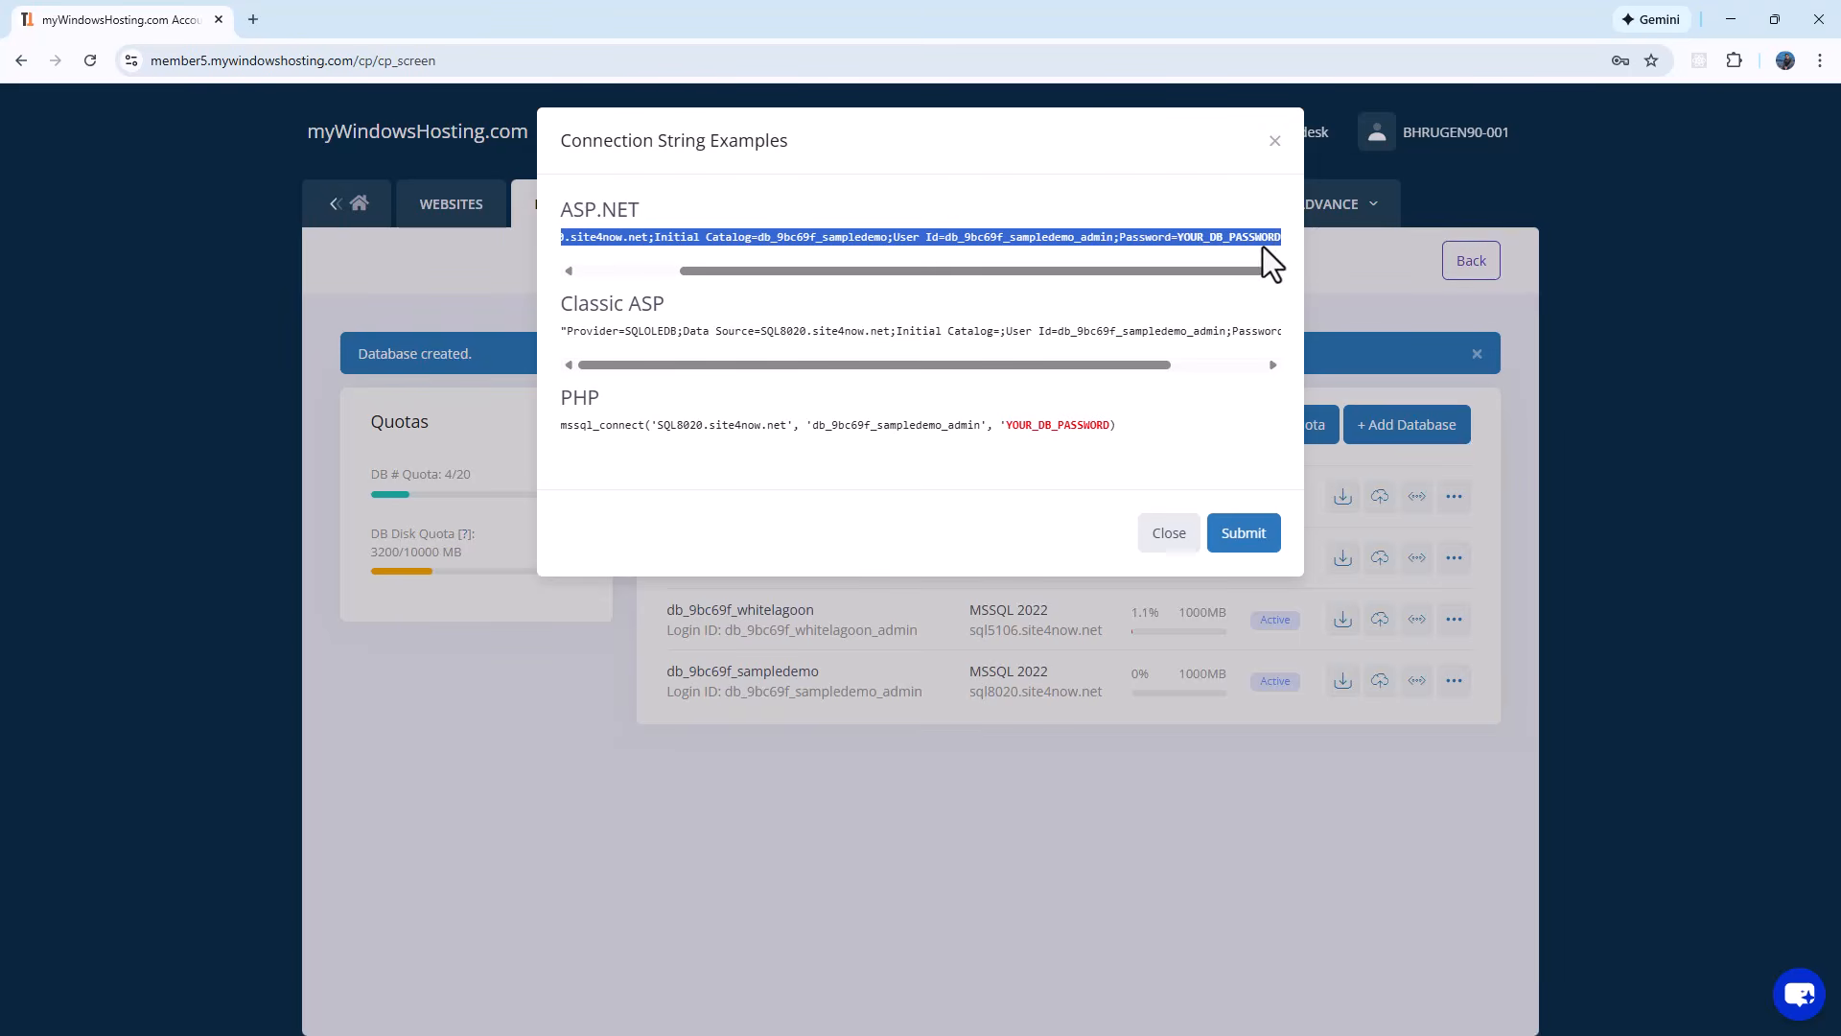
# Step: Replace the DefaultConnection value with the hosted SQL8020.site4now.net connection string
pyautogui.click(1735, 14)
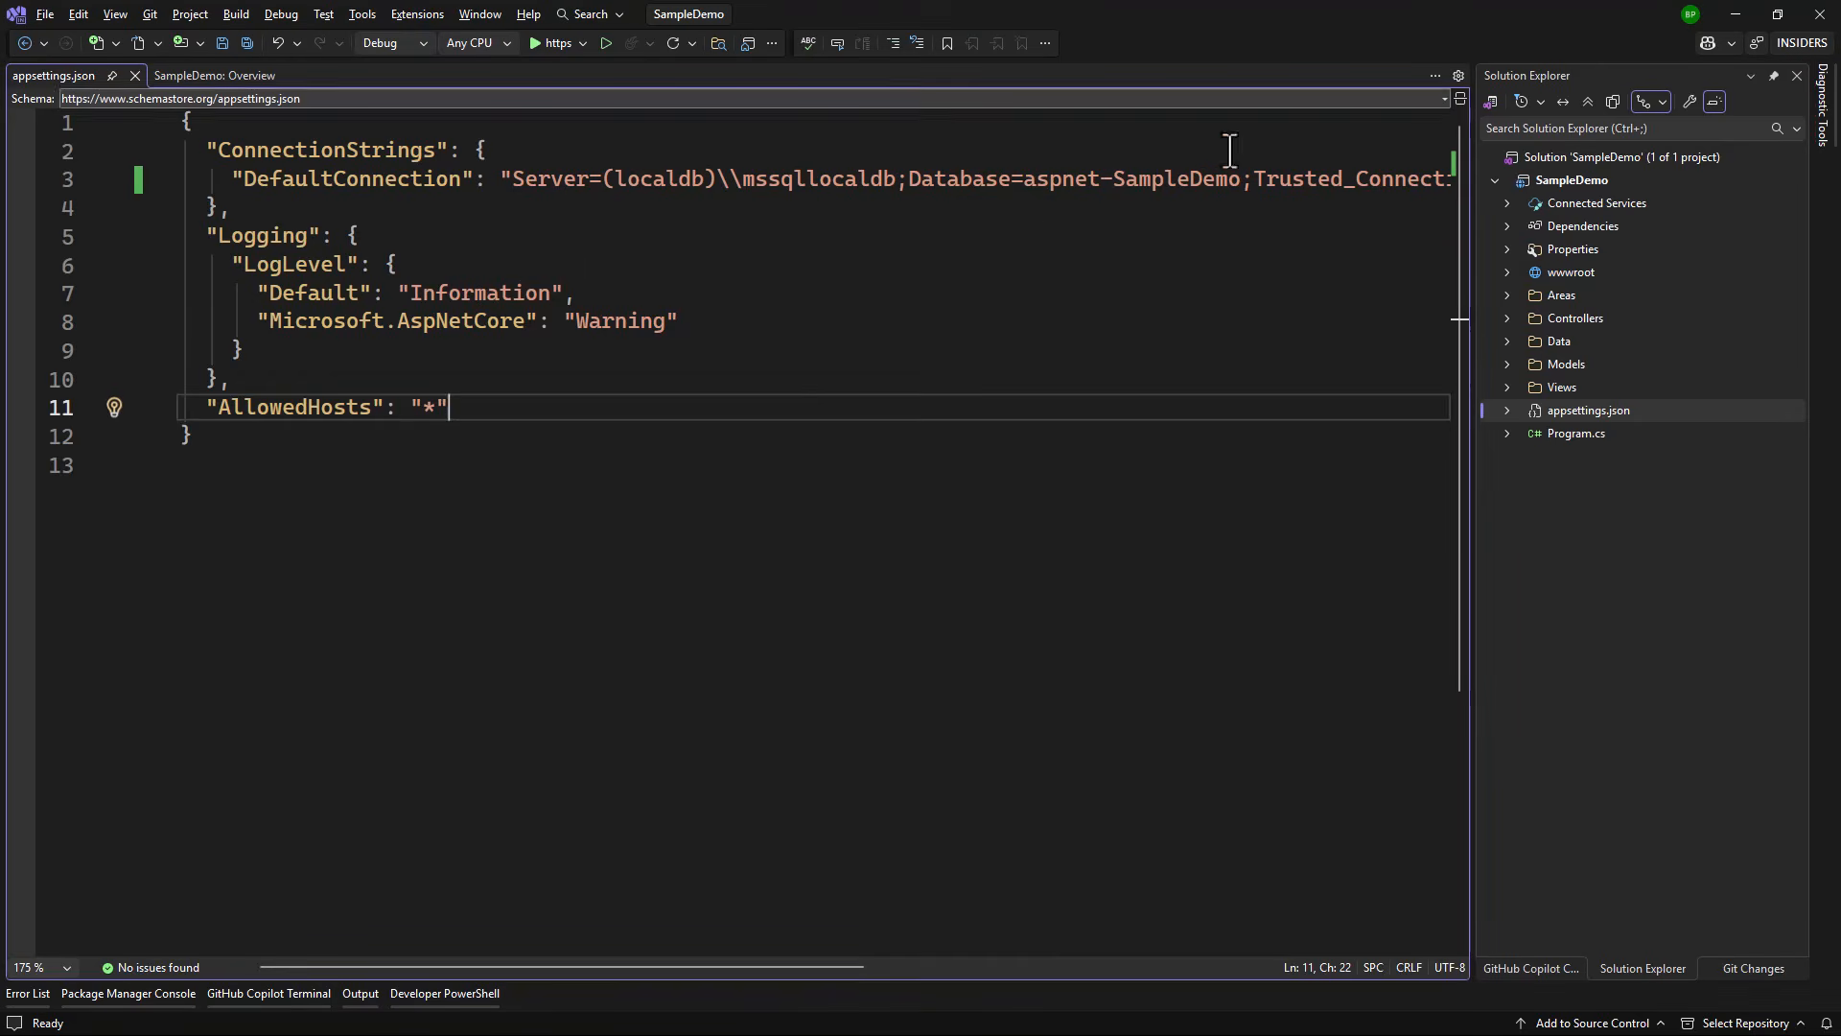
pyautogui.click(513, 181)
pyautogui.hotkey('shift', 'End')
pyautogui.hotkey('shift', 'Left')
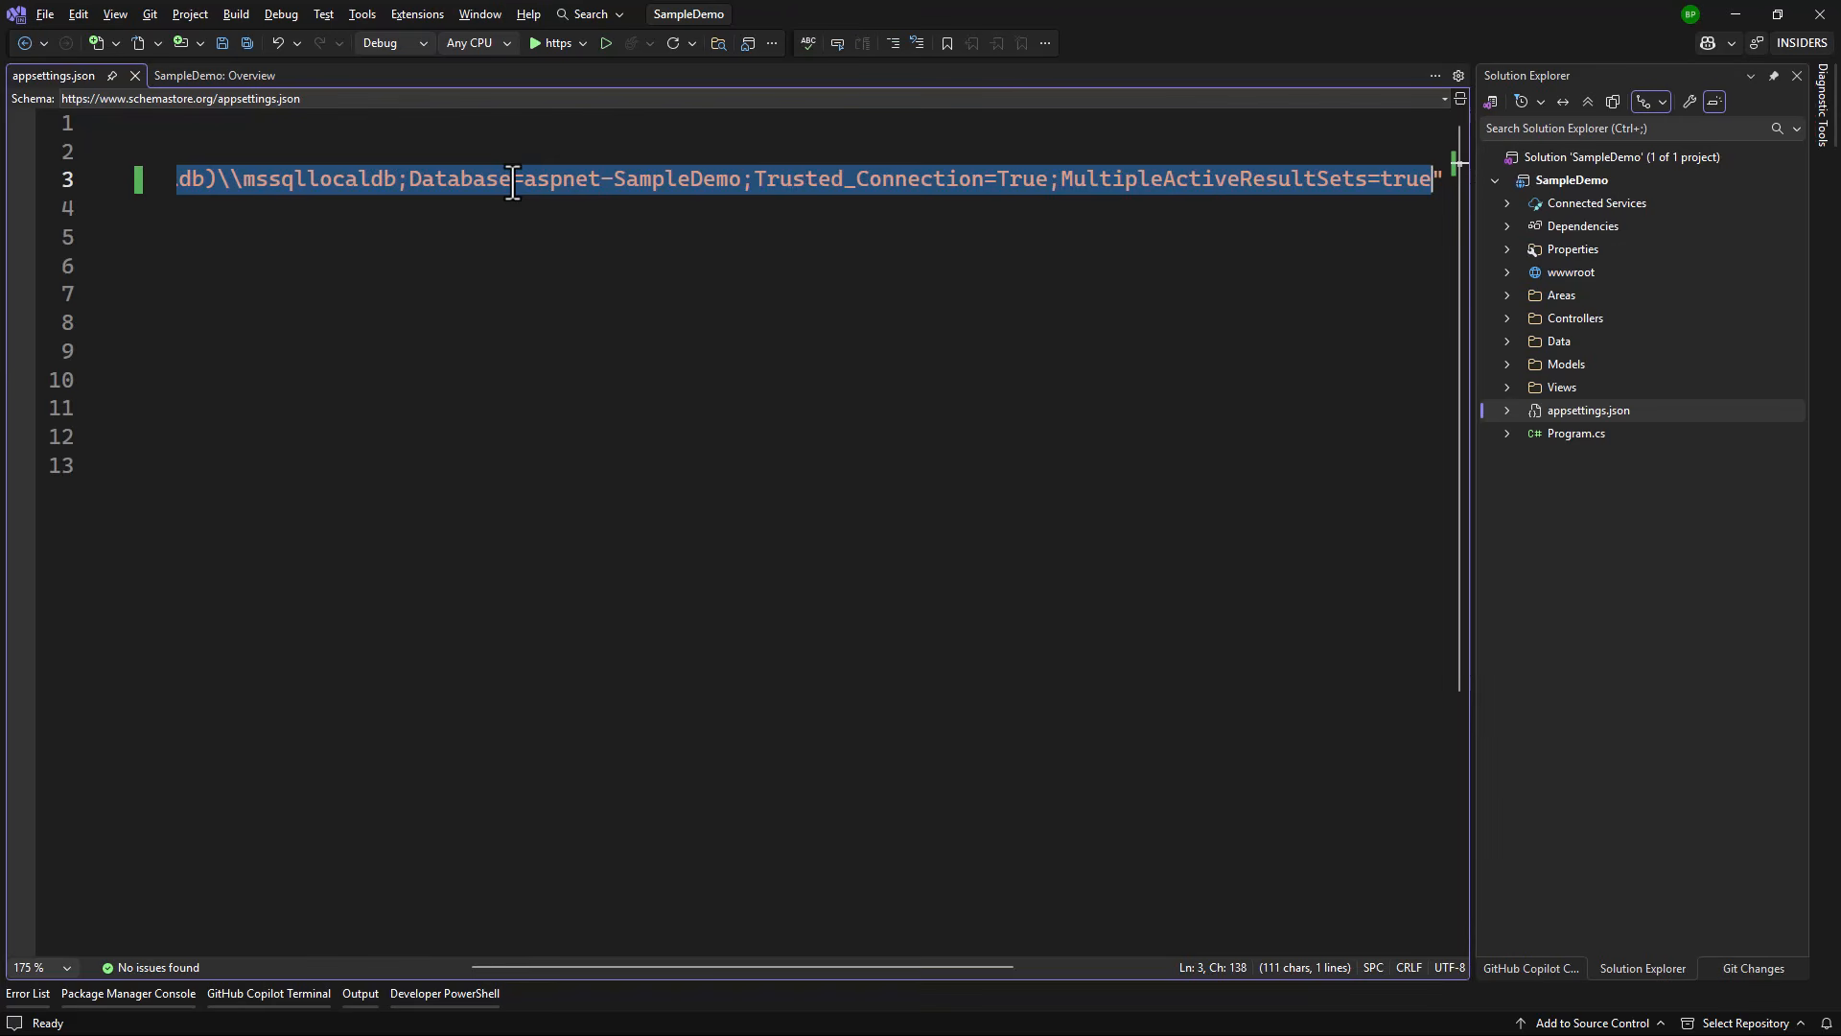
pyautogui.hotkey('ctrl', 'v')
# Step: Replace the YOUR_DB_PASSWORD placeholder with the hosted database password
pyautogui.press('Home')
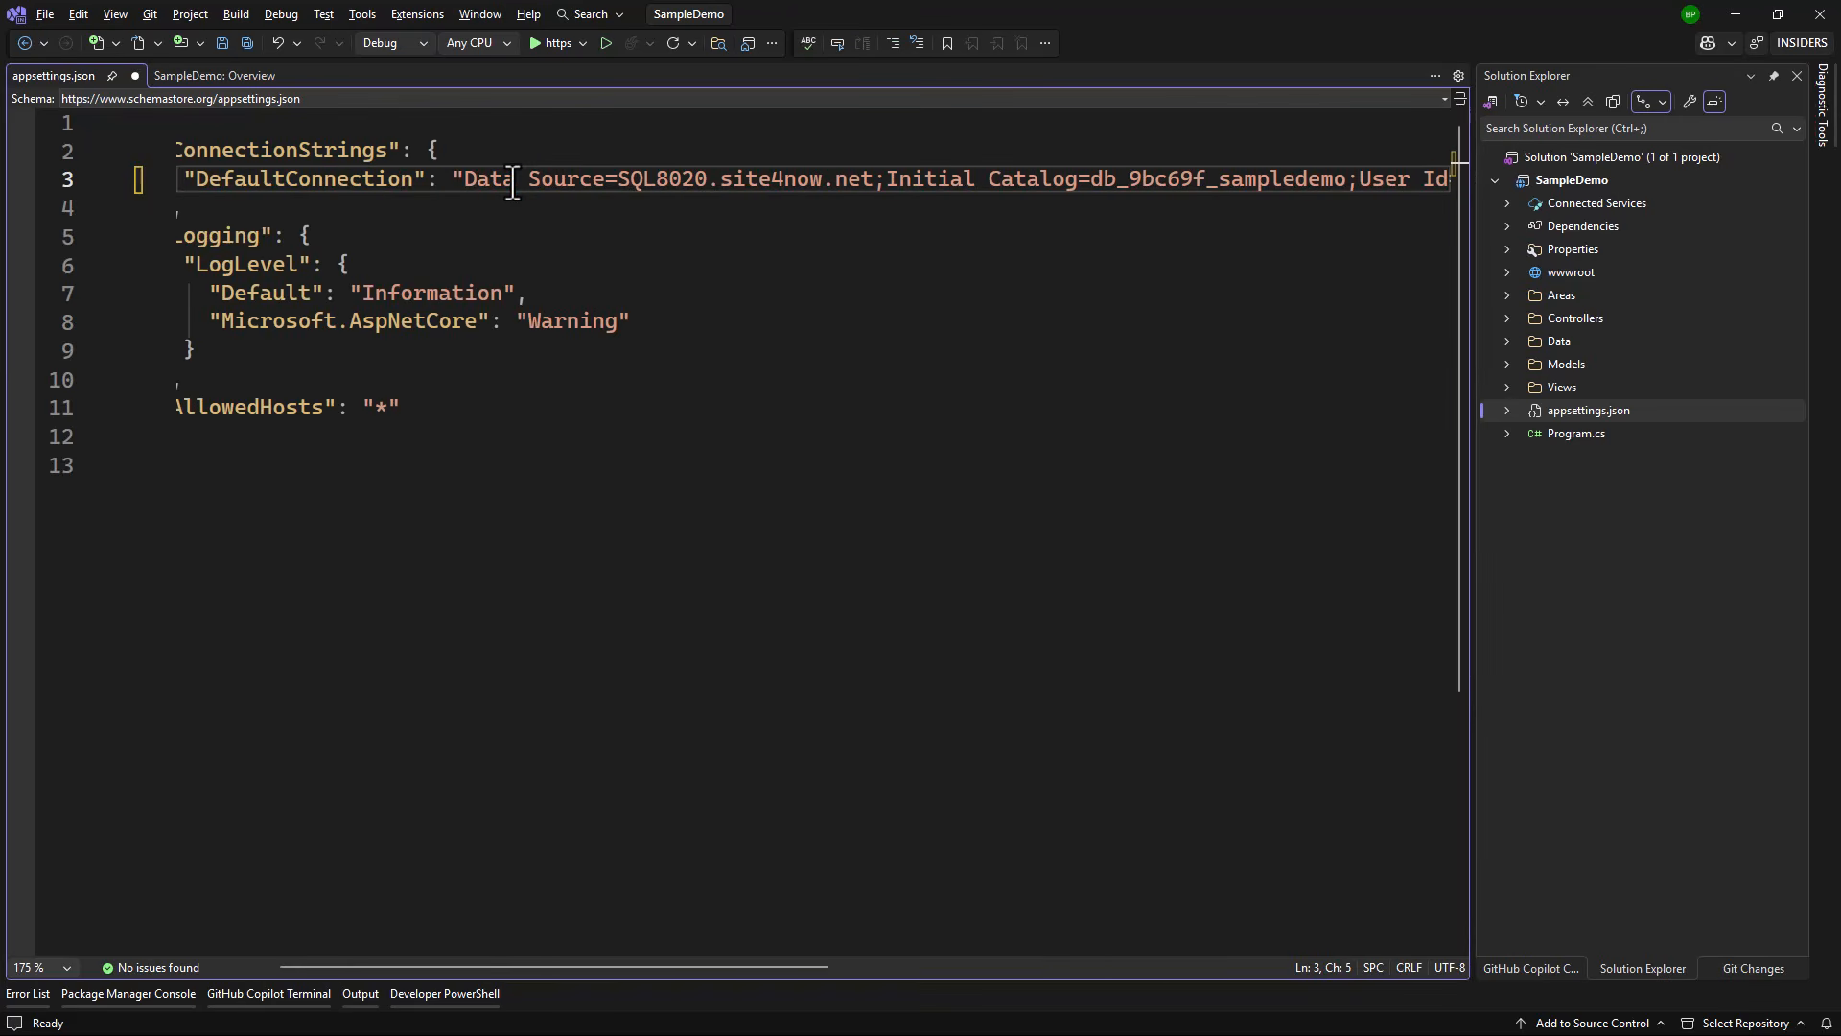
pyautogui.press('End')
pyautogui.press('Left')
pyautogui.hotkey('ctrl', 'shift', 'Left')
pyautogui.write('Ad')
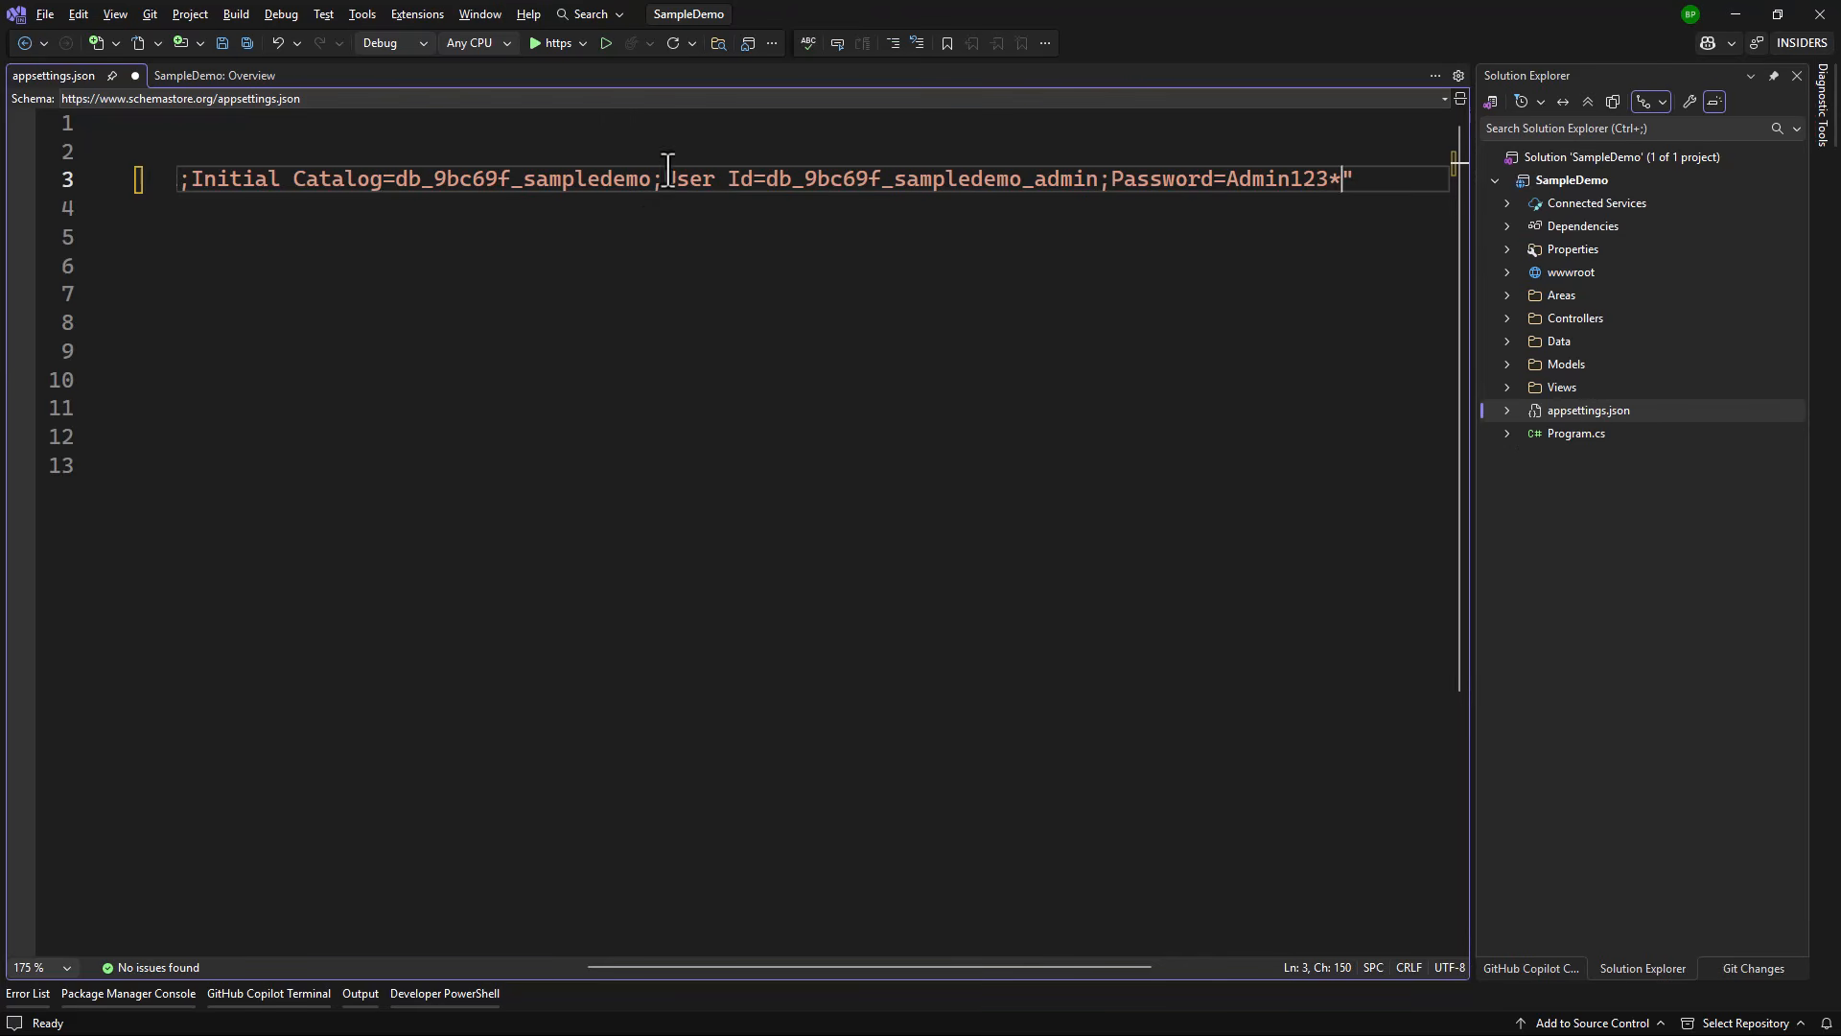
# Step: Check the appsettings.Development.json entry, then save appsettings.json
pyautogui.click(1520, 412)
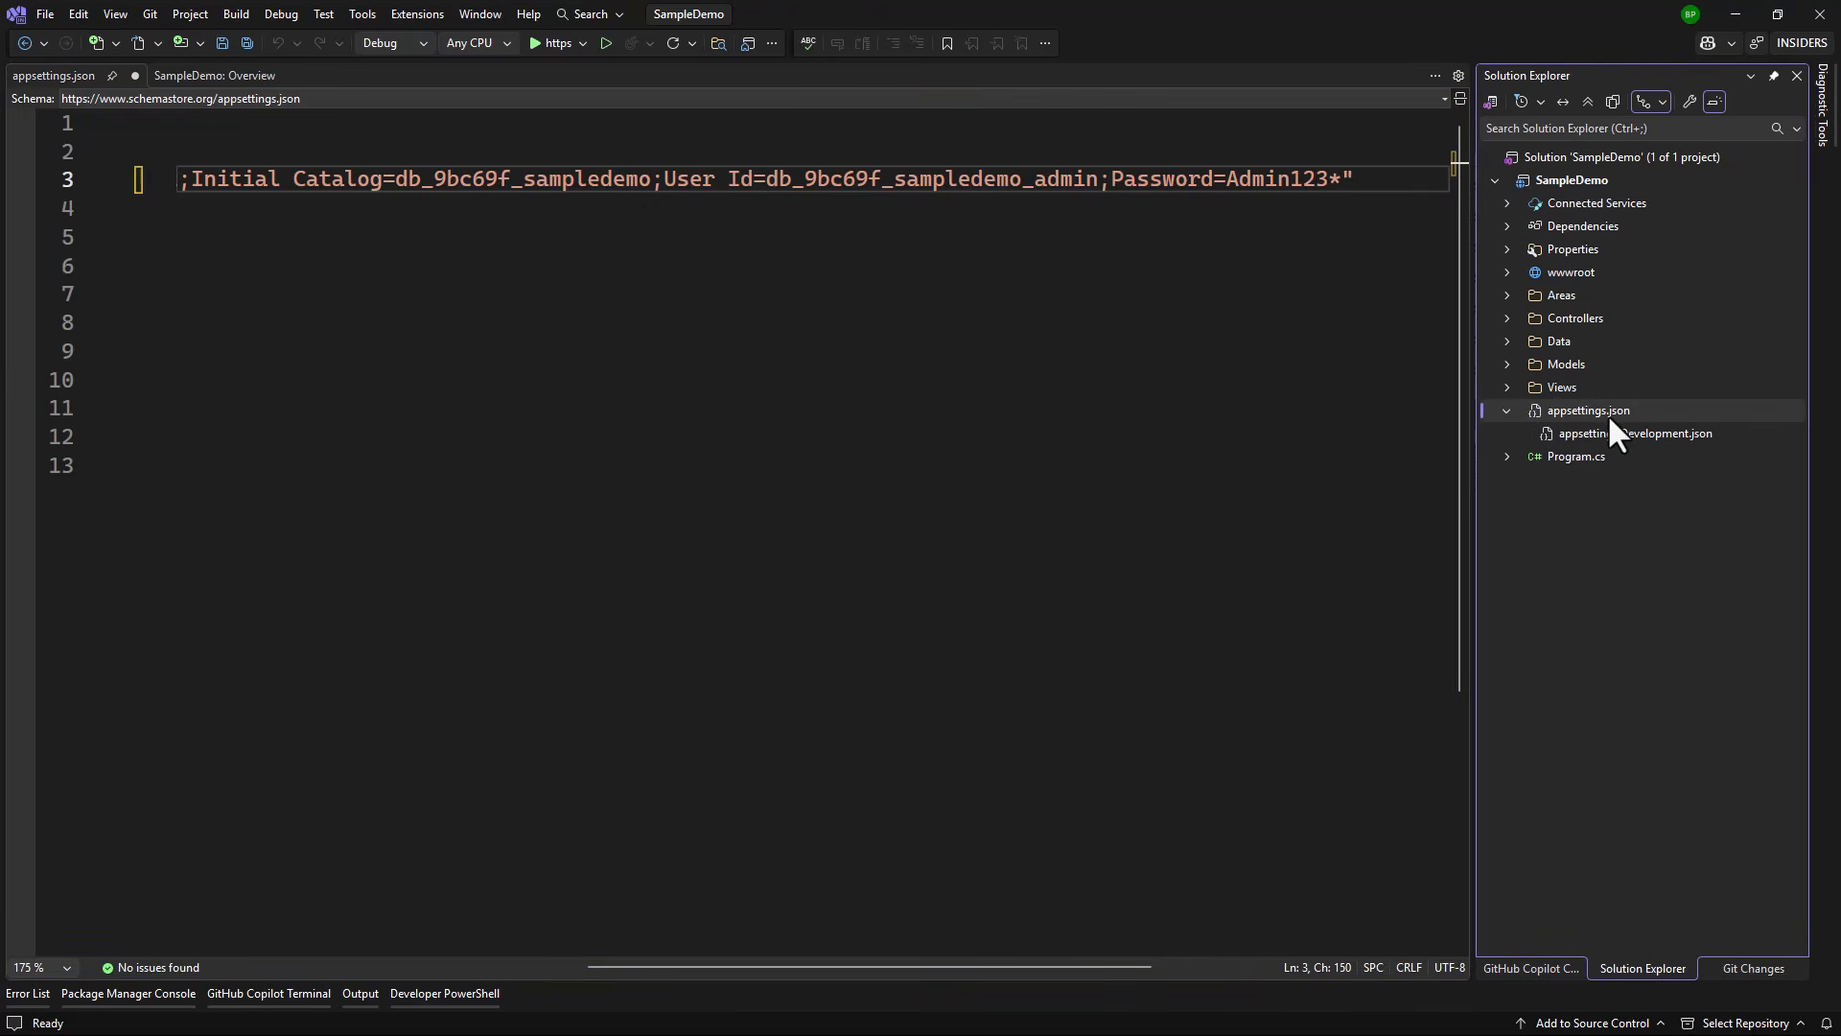
pyautogui.click(1508, 411)
pyautogui.moveTo(923, 965); pyautogui.dragTo(403, 980)
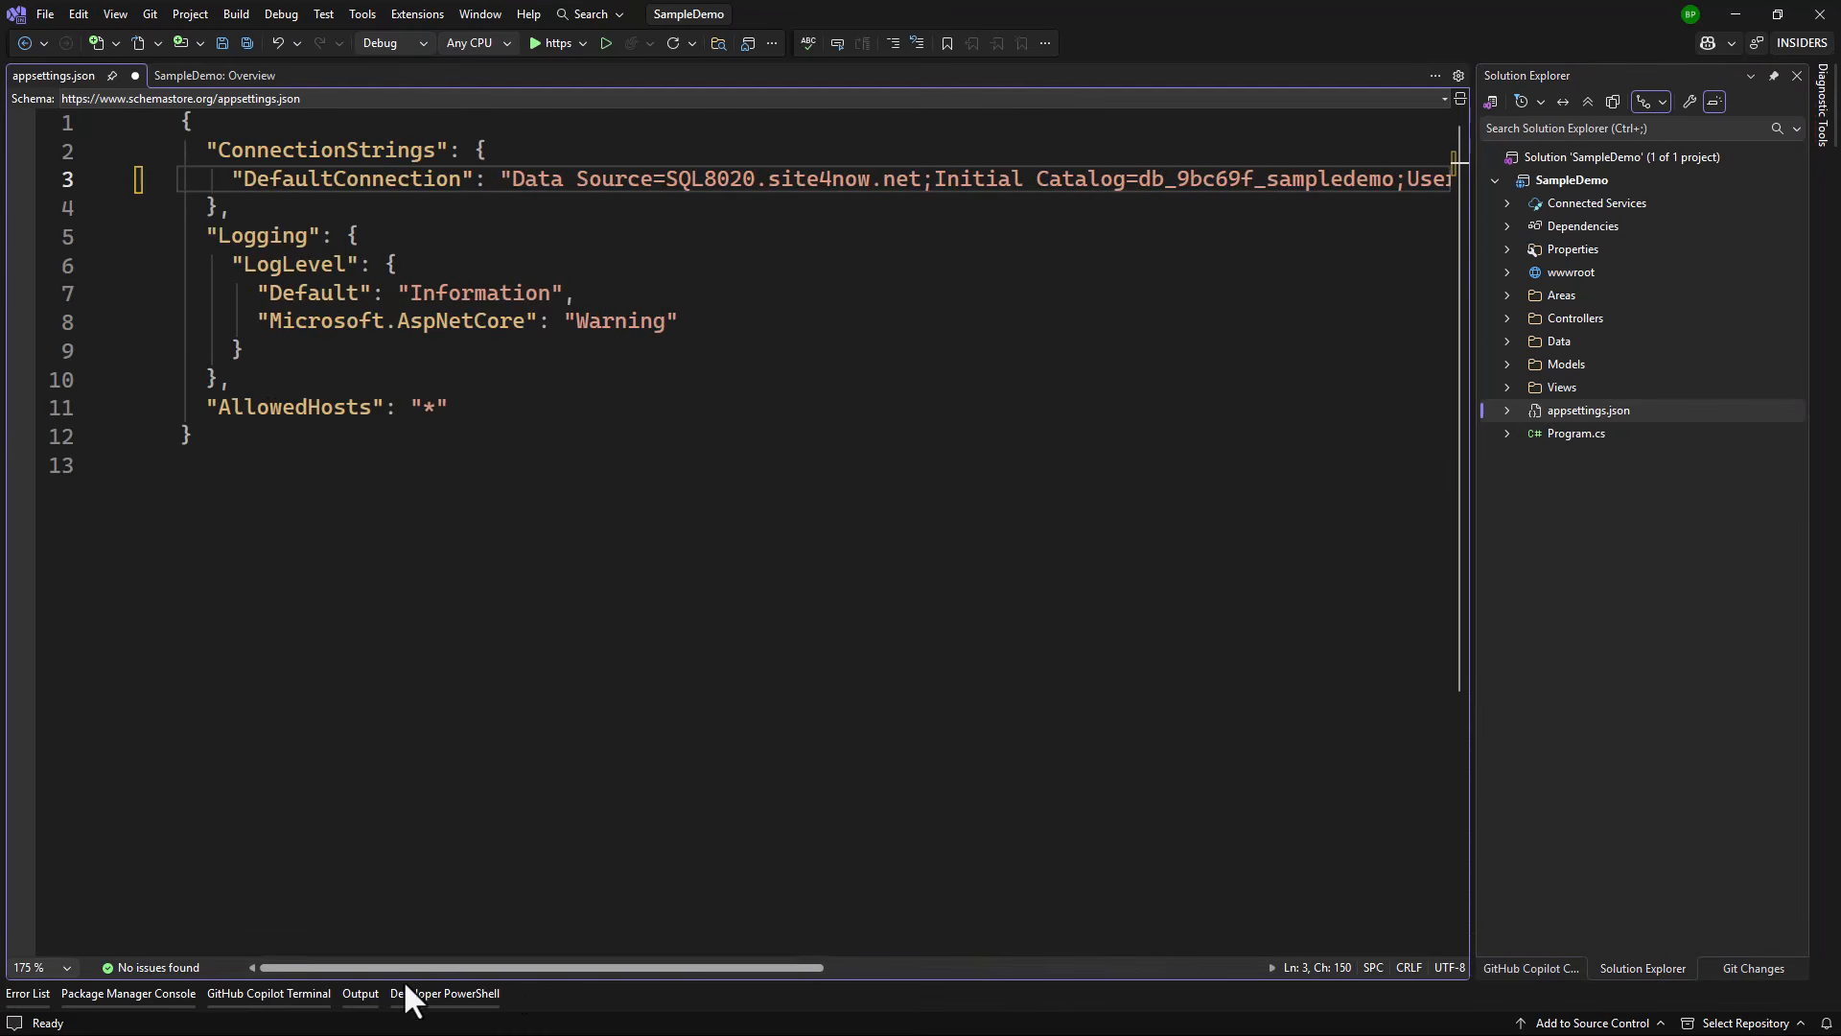
pyautogui.click(511, 377)
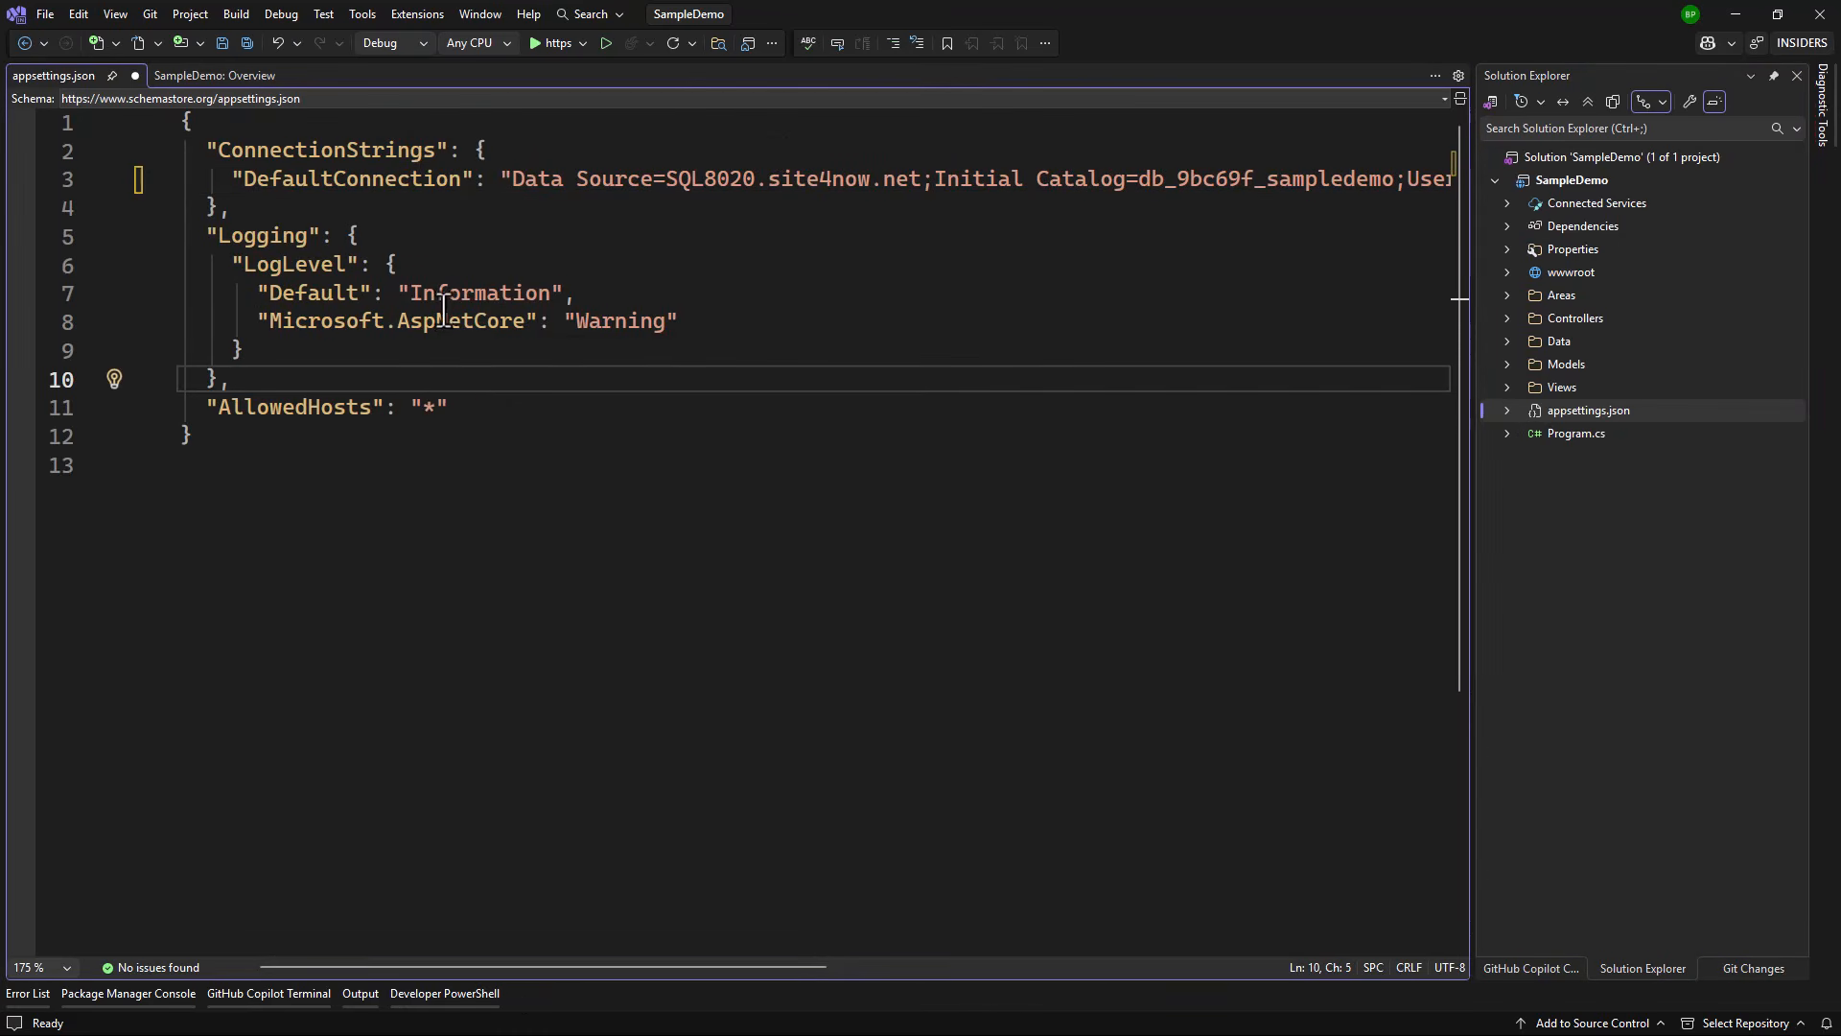
pyautogui.hotkey('ctrl', 's')
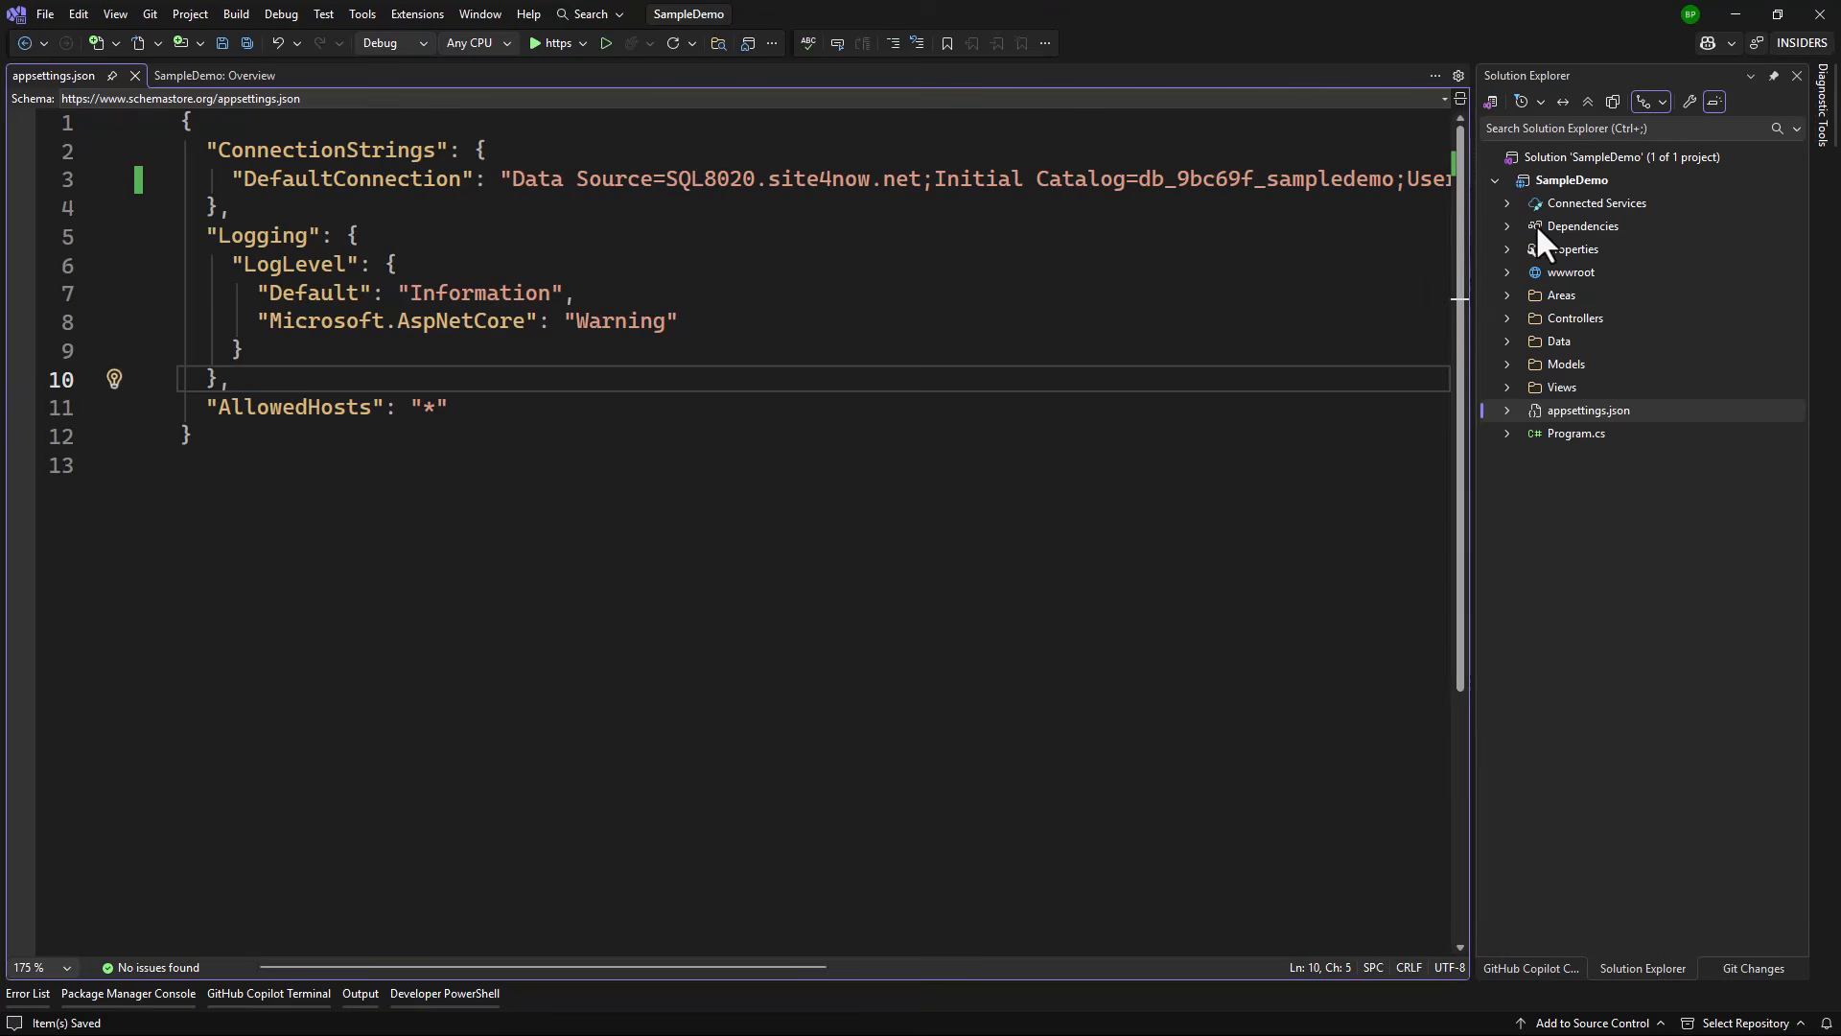
# Step: Run update-database against the hosted SQL8020.site4now.net database, then start SampleDemo debugging
pyautogui.click(188, 992)
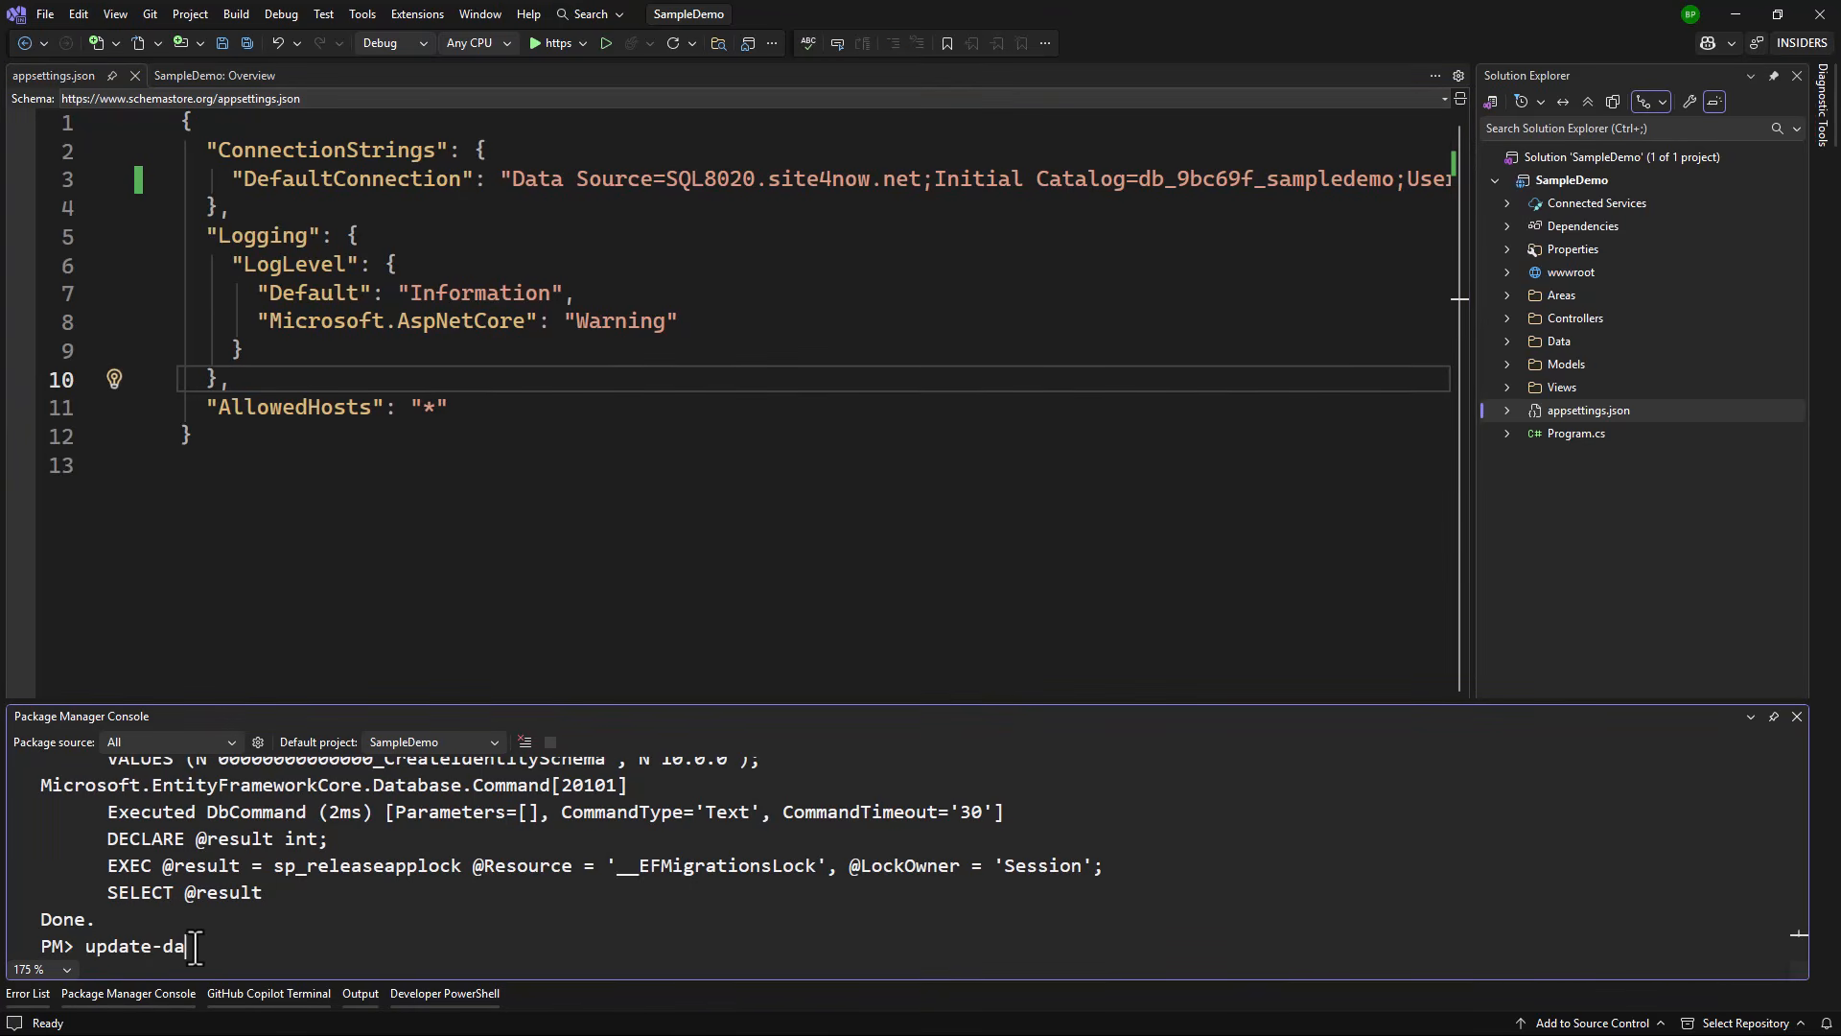
pyautogui.write('update-database')
pyautogui.press('Return')
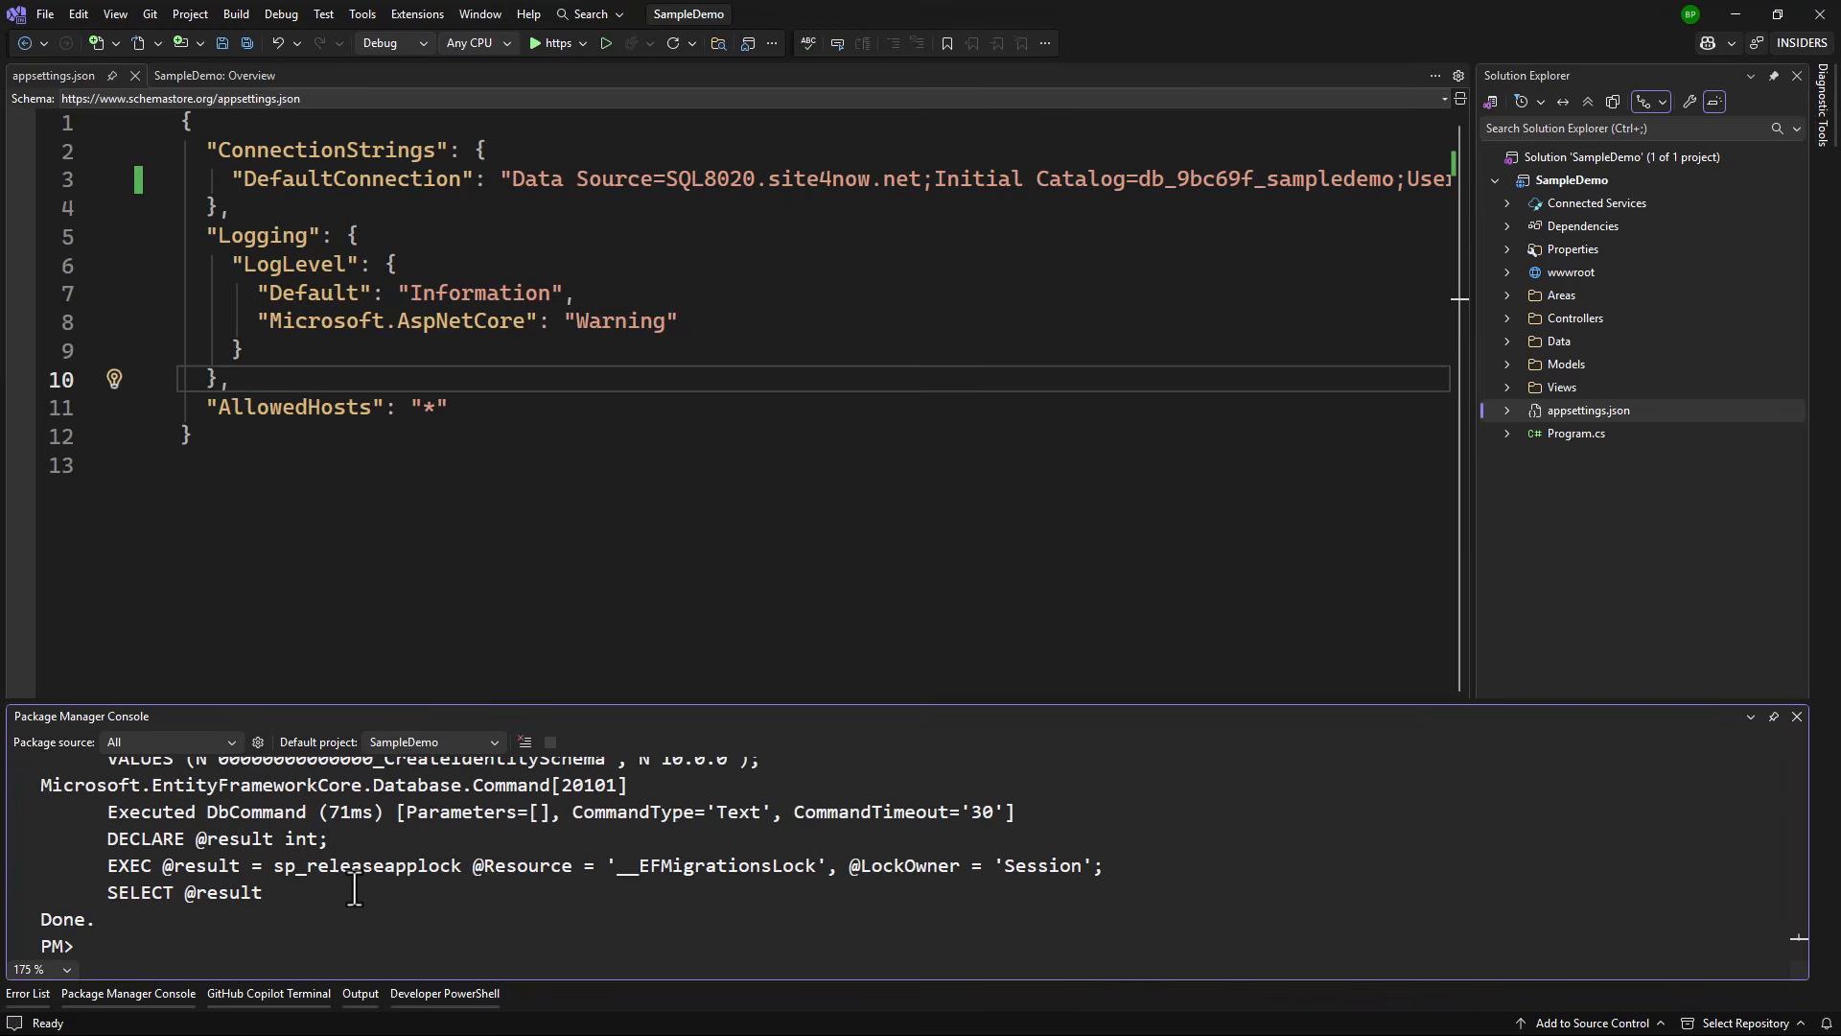
pyautogui.click(560, 44)
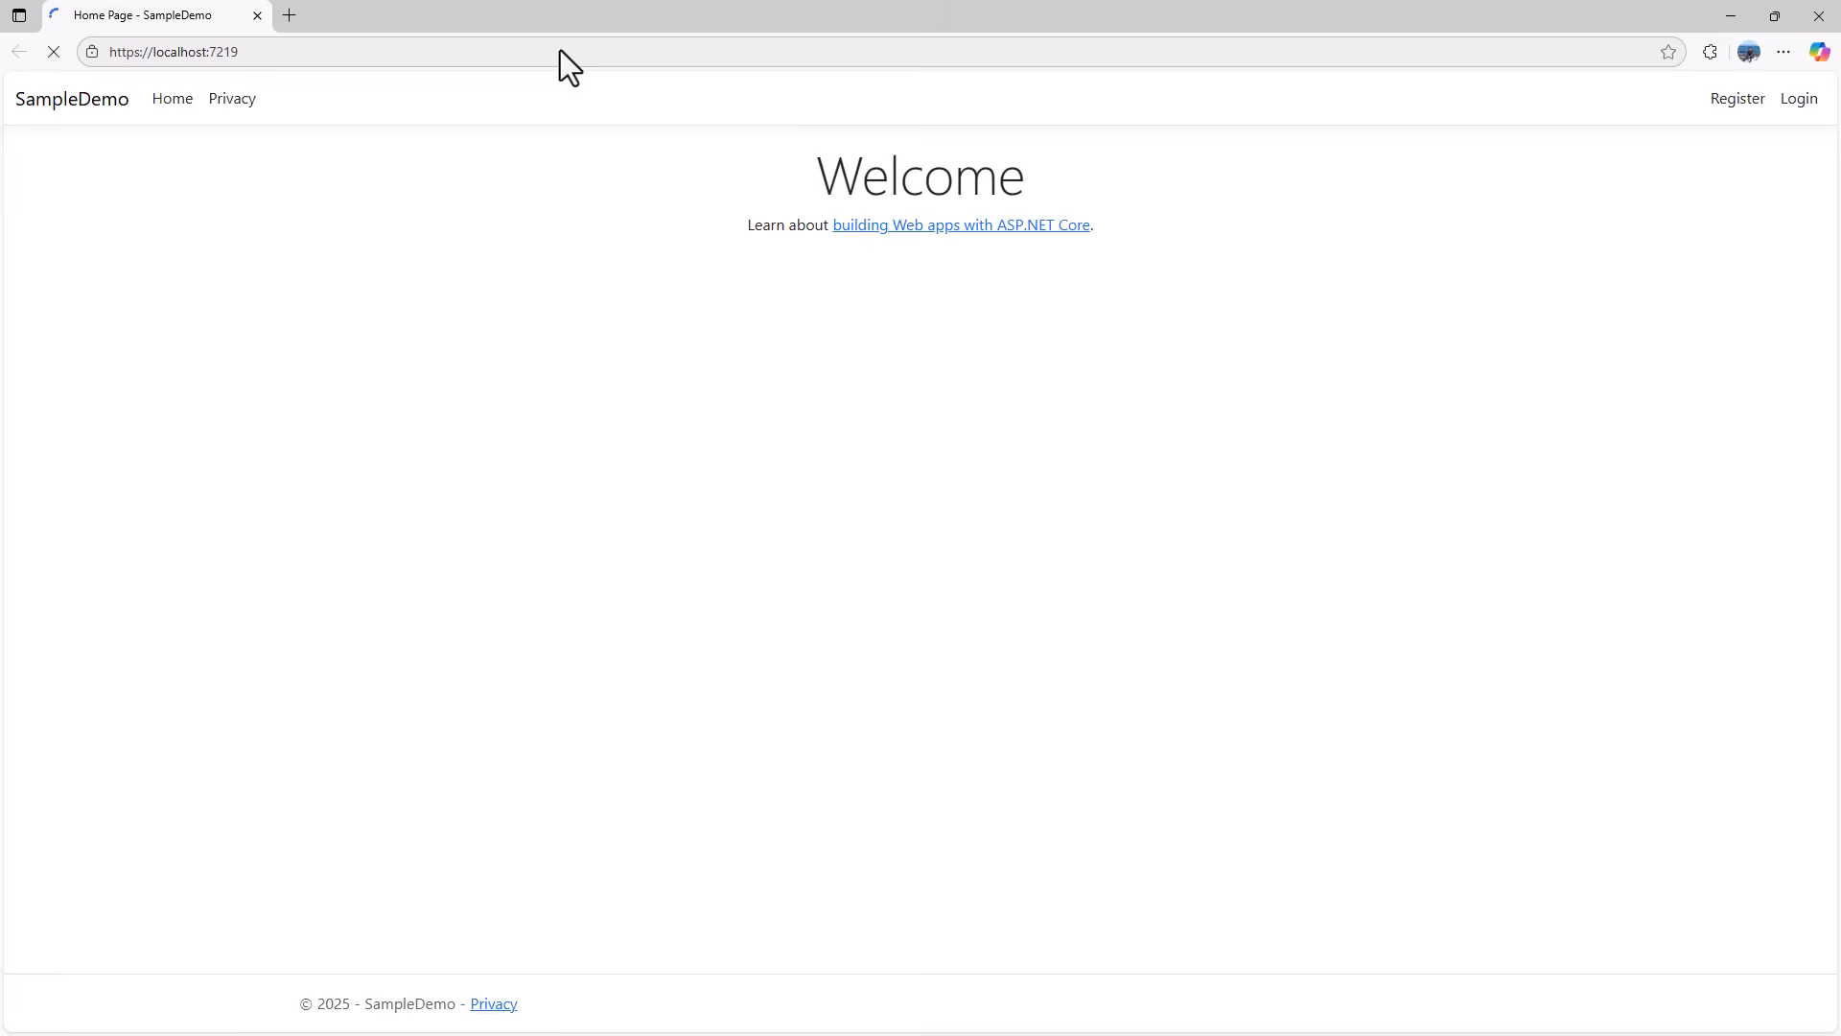
# Step: Register an account via the autofilled form, confirm its email, and close the browser
pyautogui.click(1796, 100)
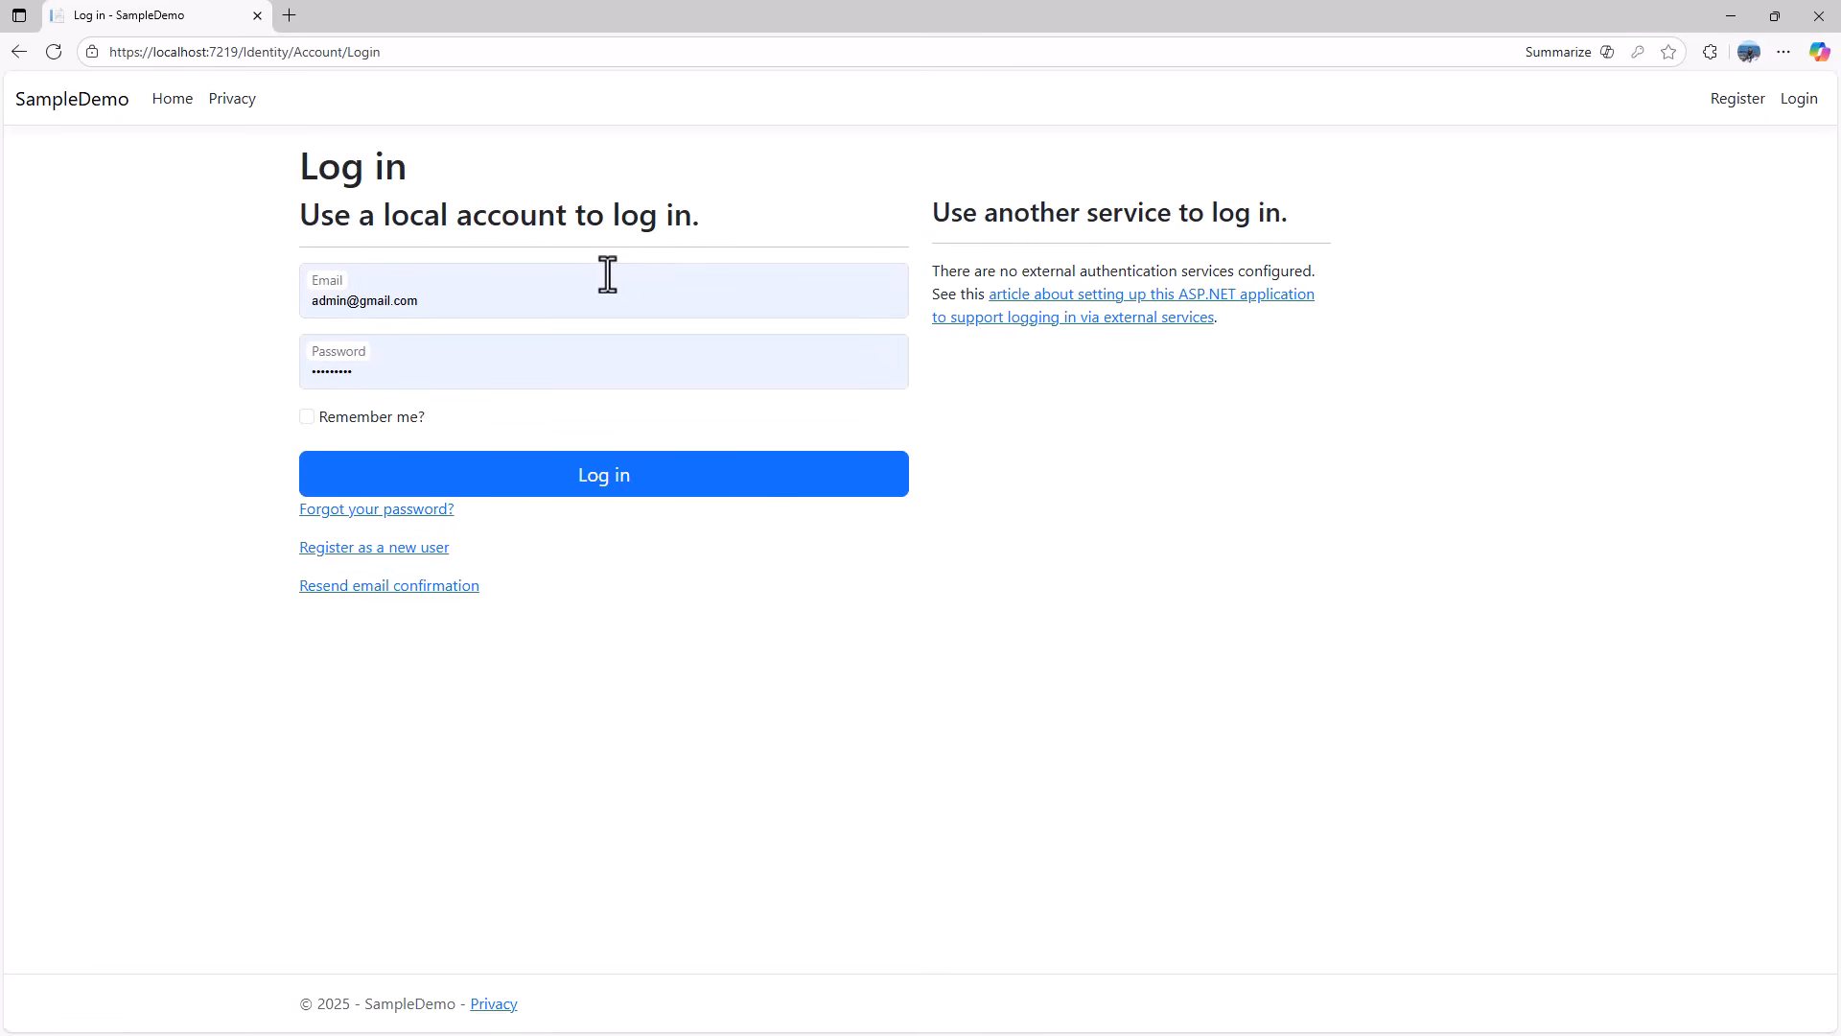
pyautogui.click(1760, 108)
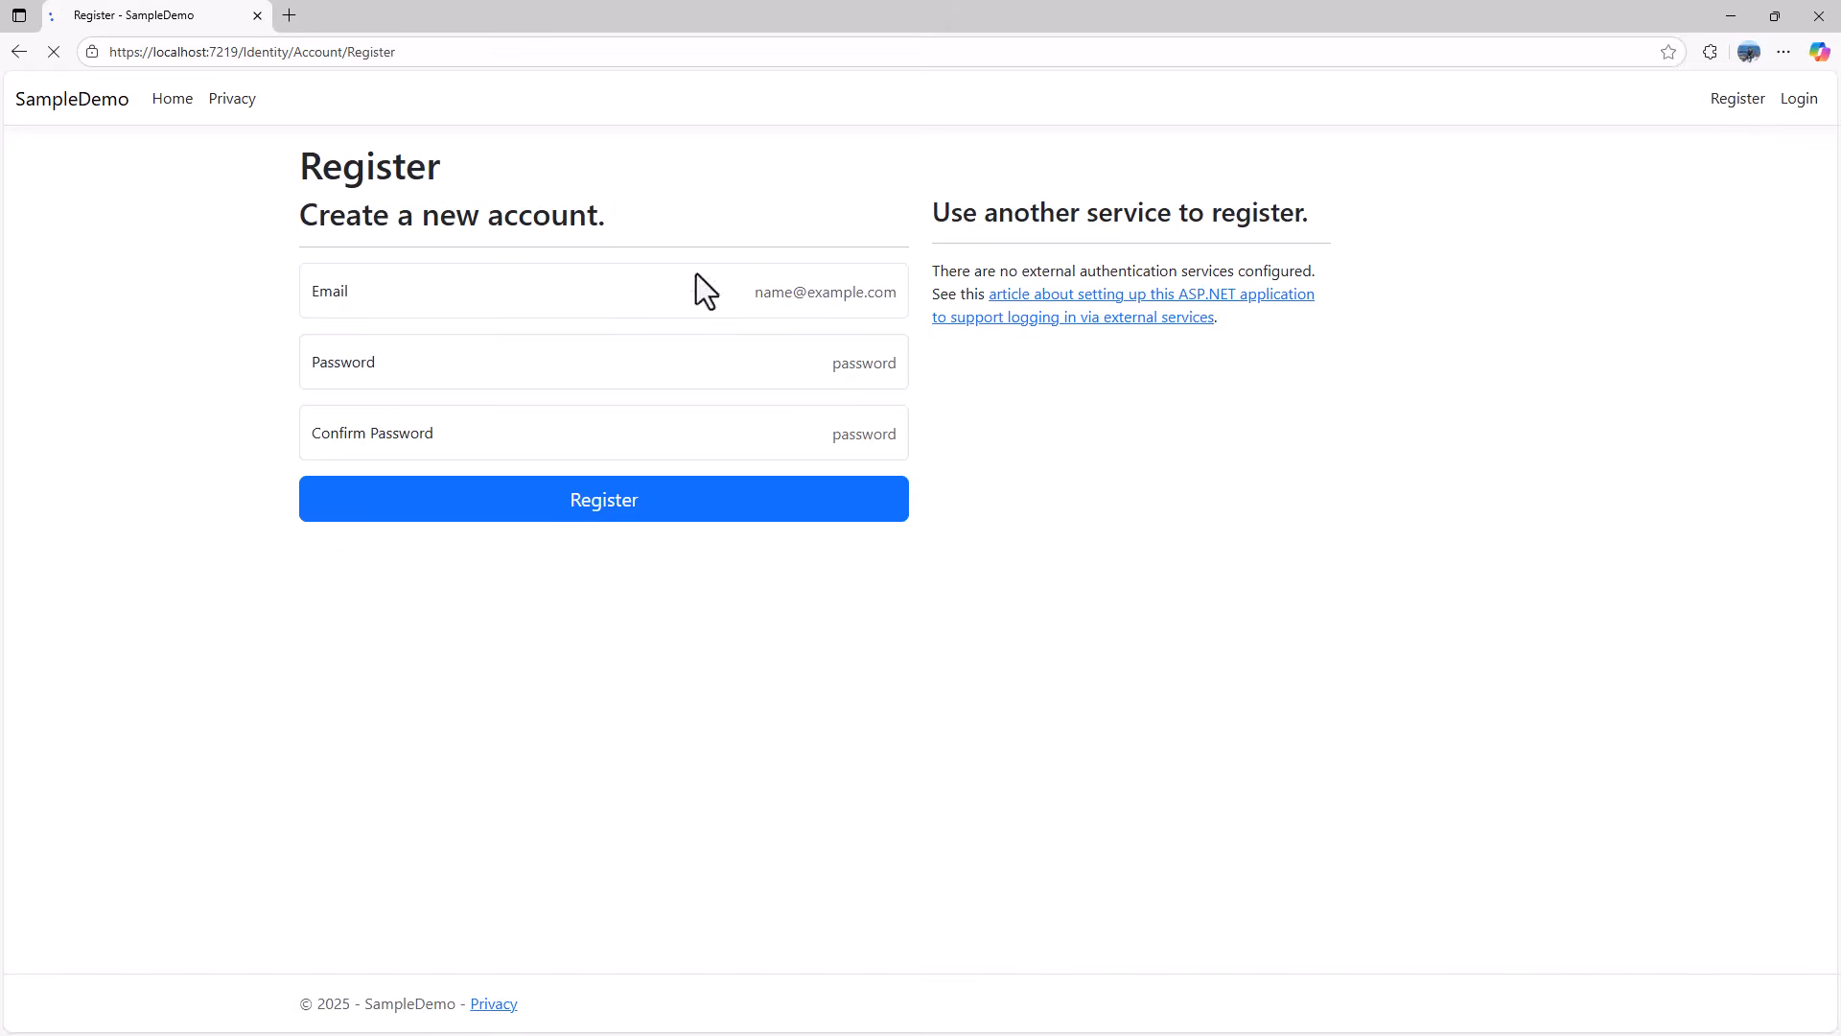
pyautogui.press('Return')
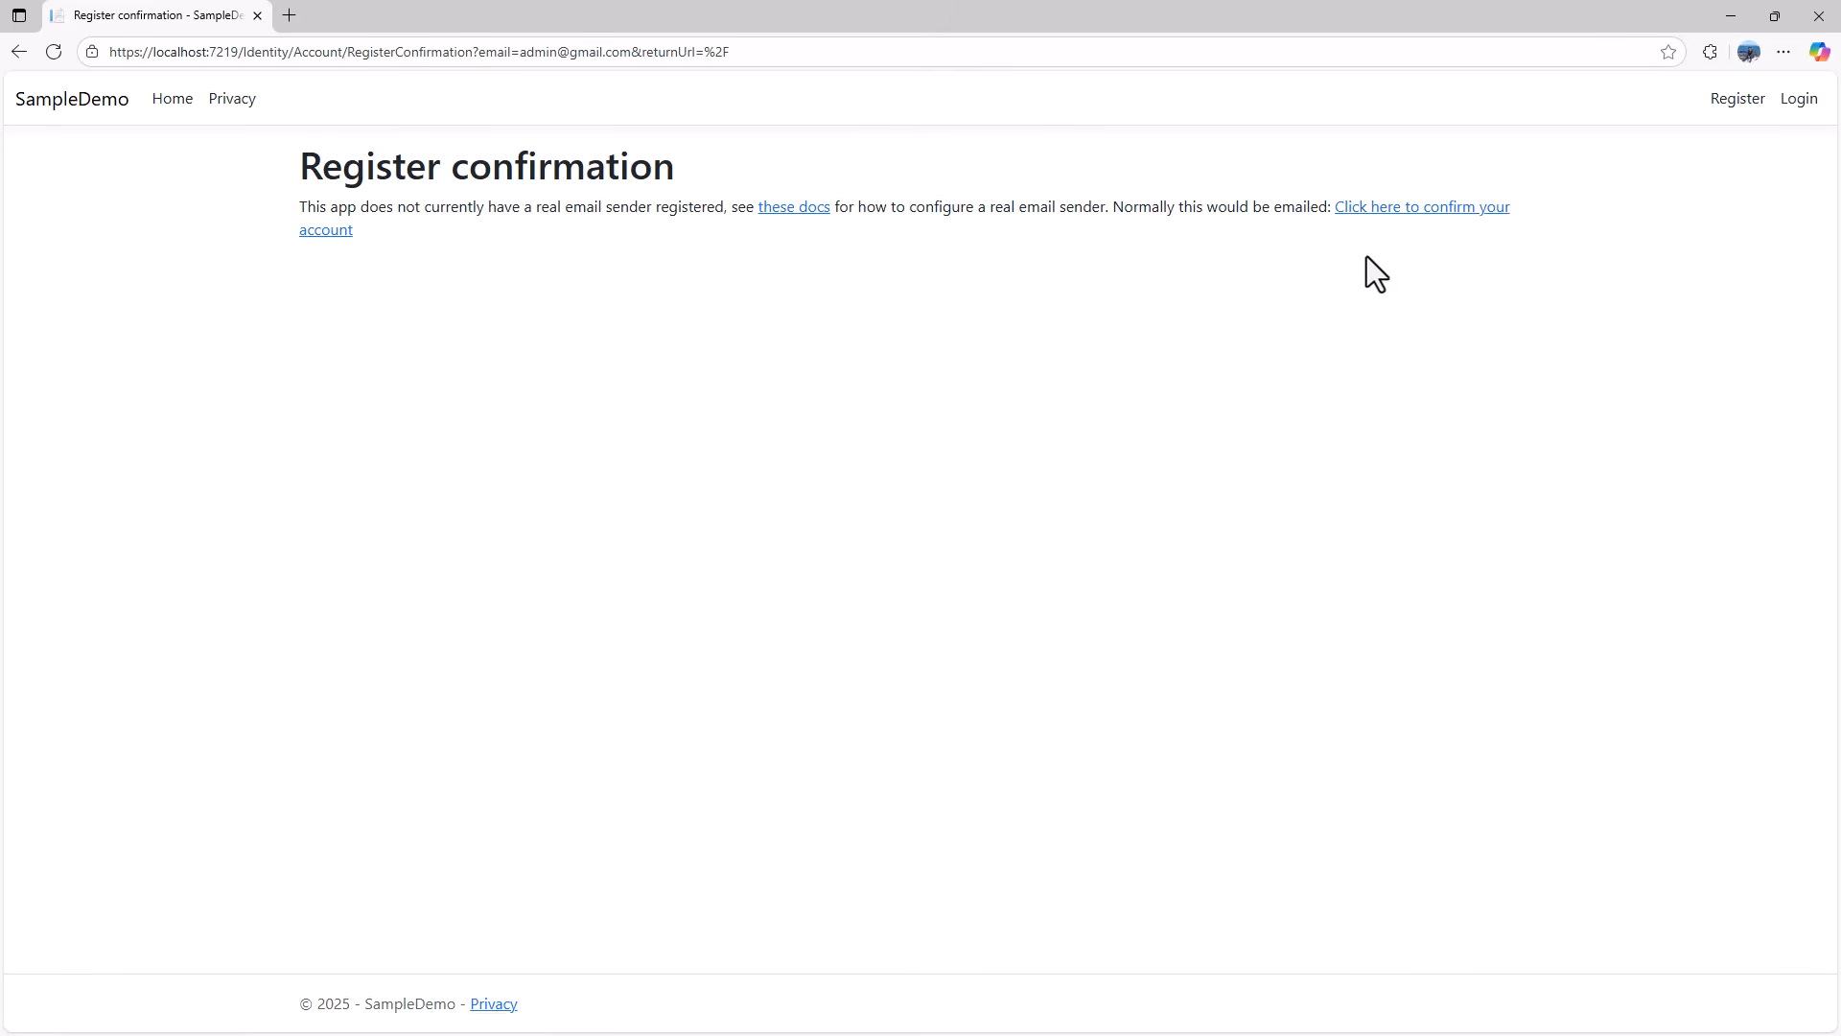
pyautogui.click(1418, 208)
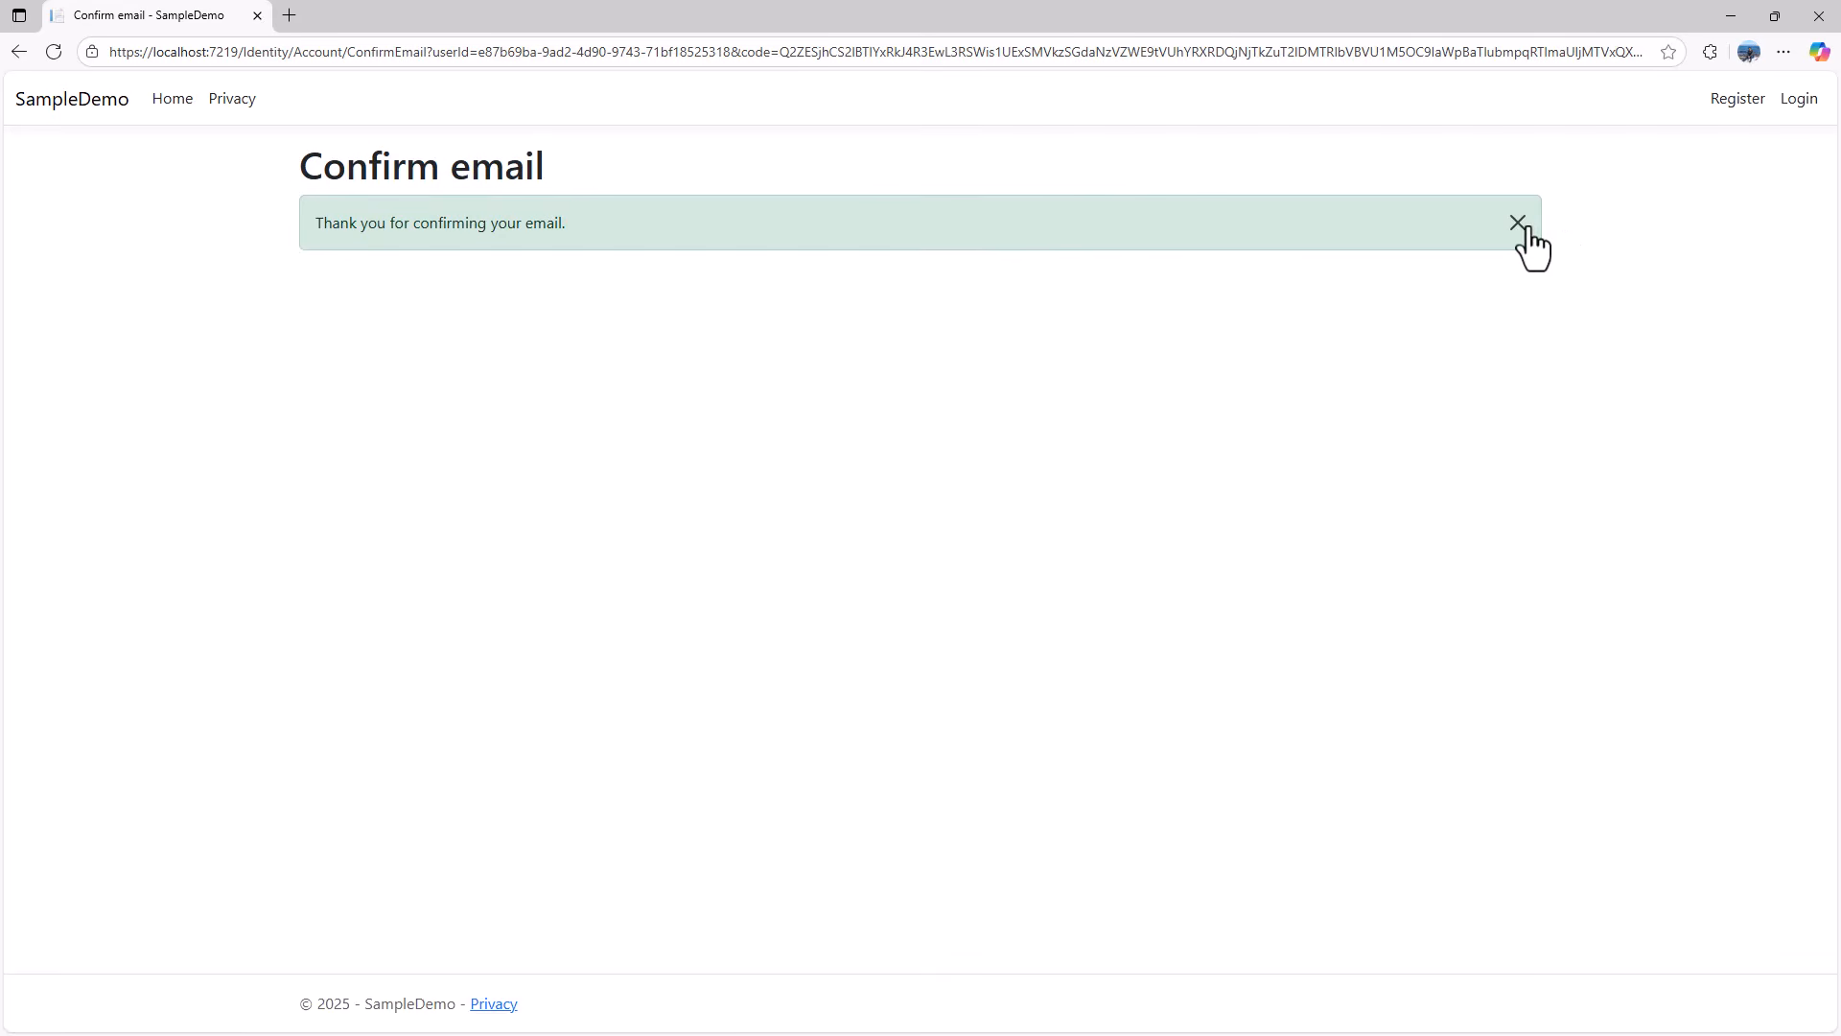
pyautogui.click(1518, 222)
pyautogui.click(1819, 15)
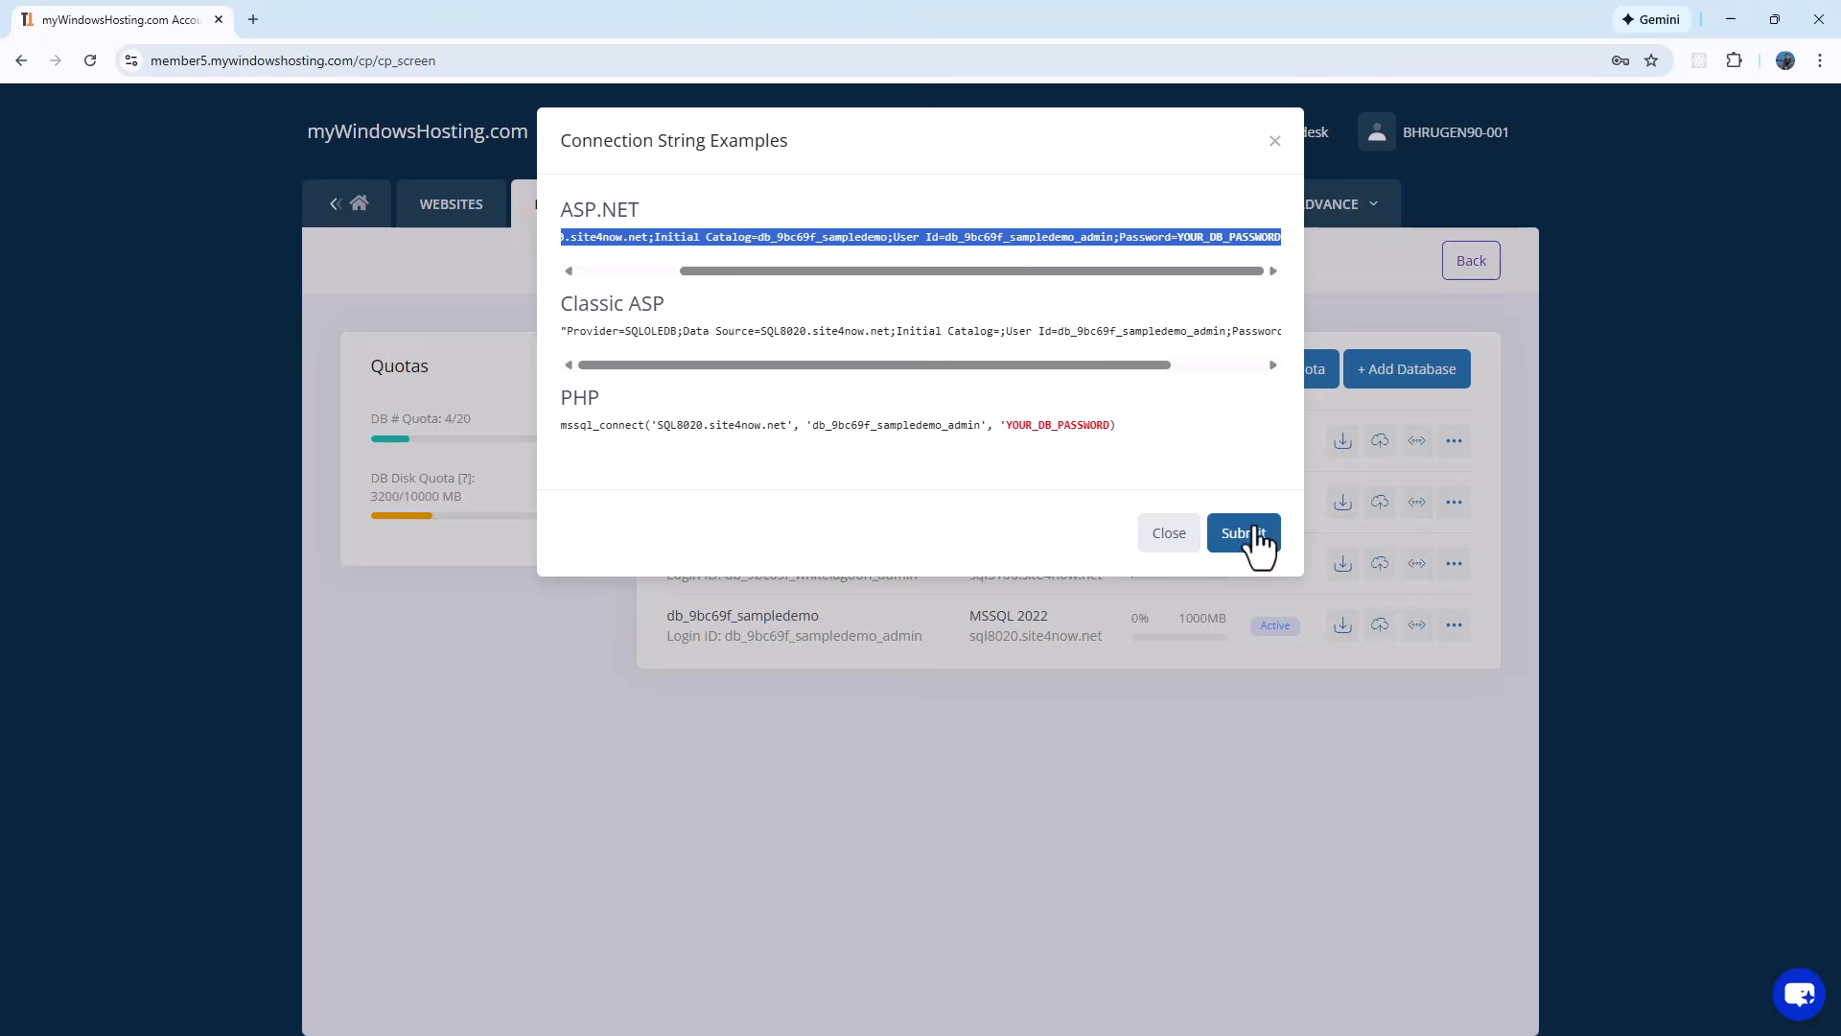
# Step: Add a new website named SampleDemo in place of the default site5 folder name
pyautogui.click(1243, 532)
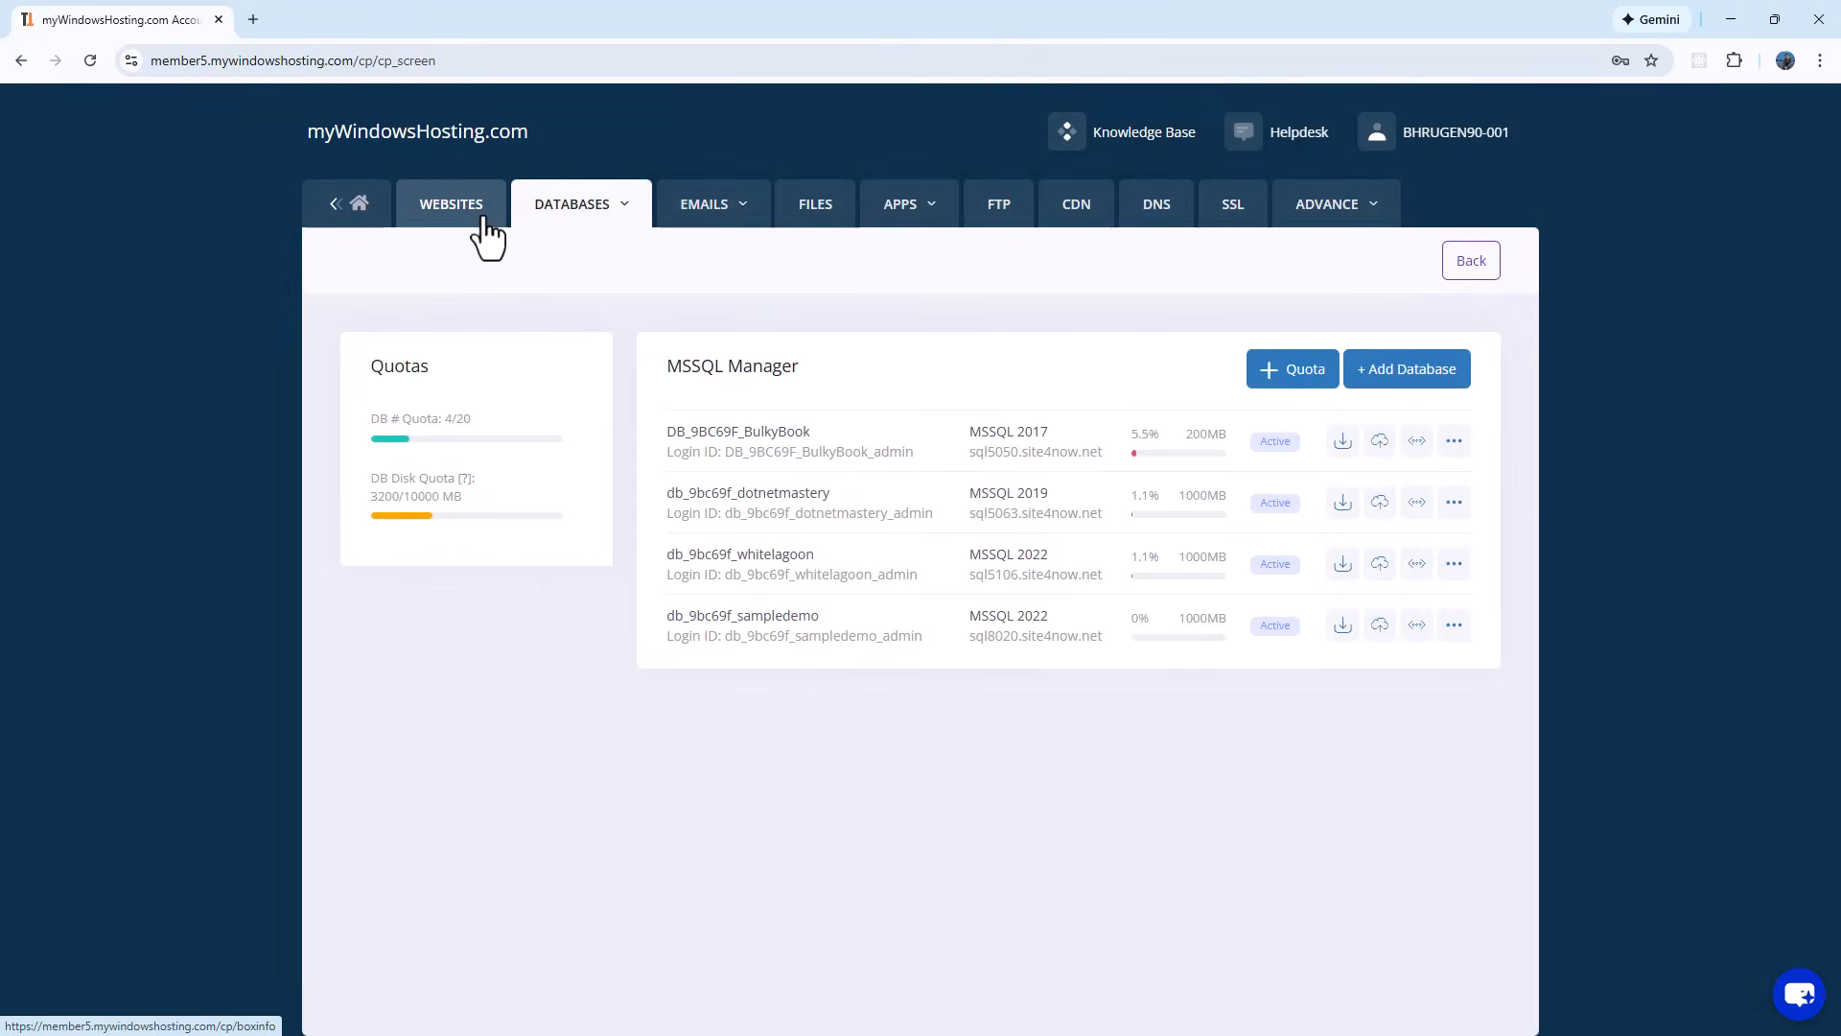
pyautogui.click(482, 215)
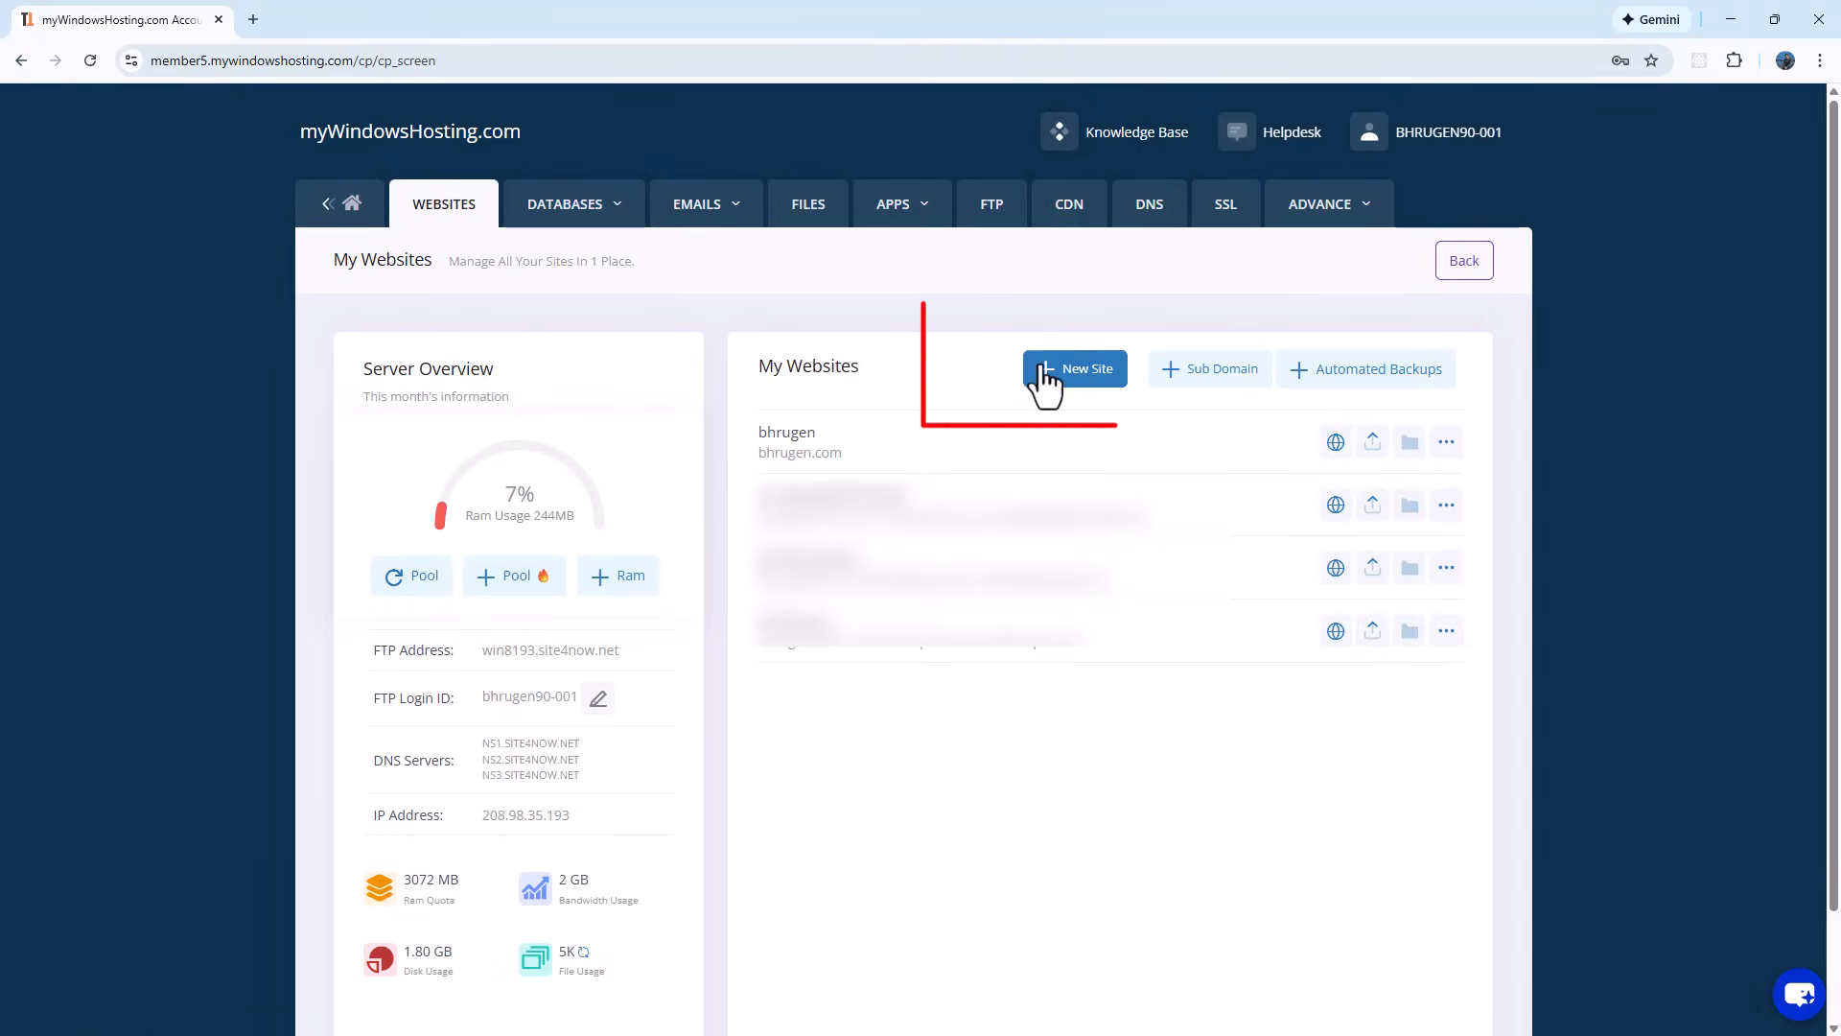
pyautogui.click(1072, 374)
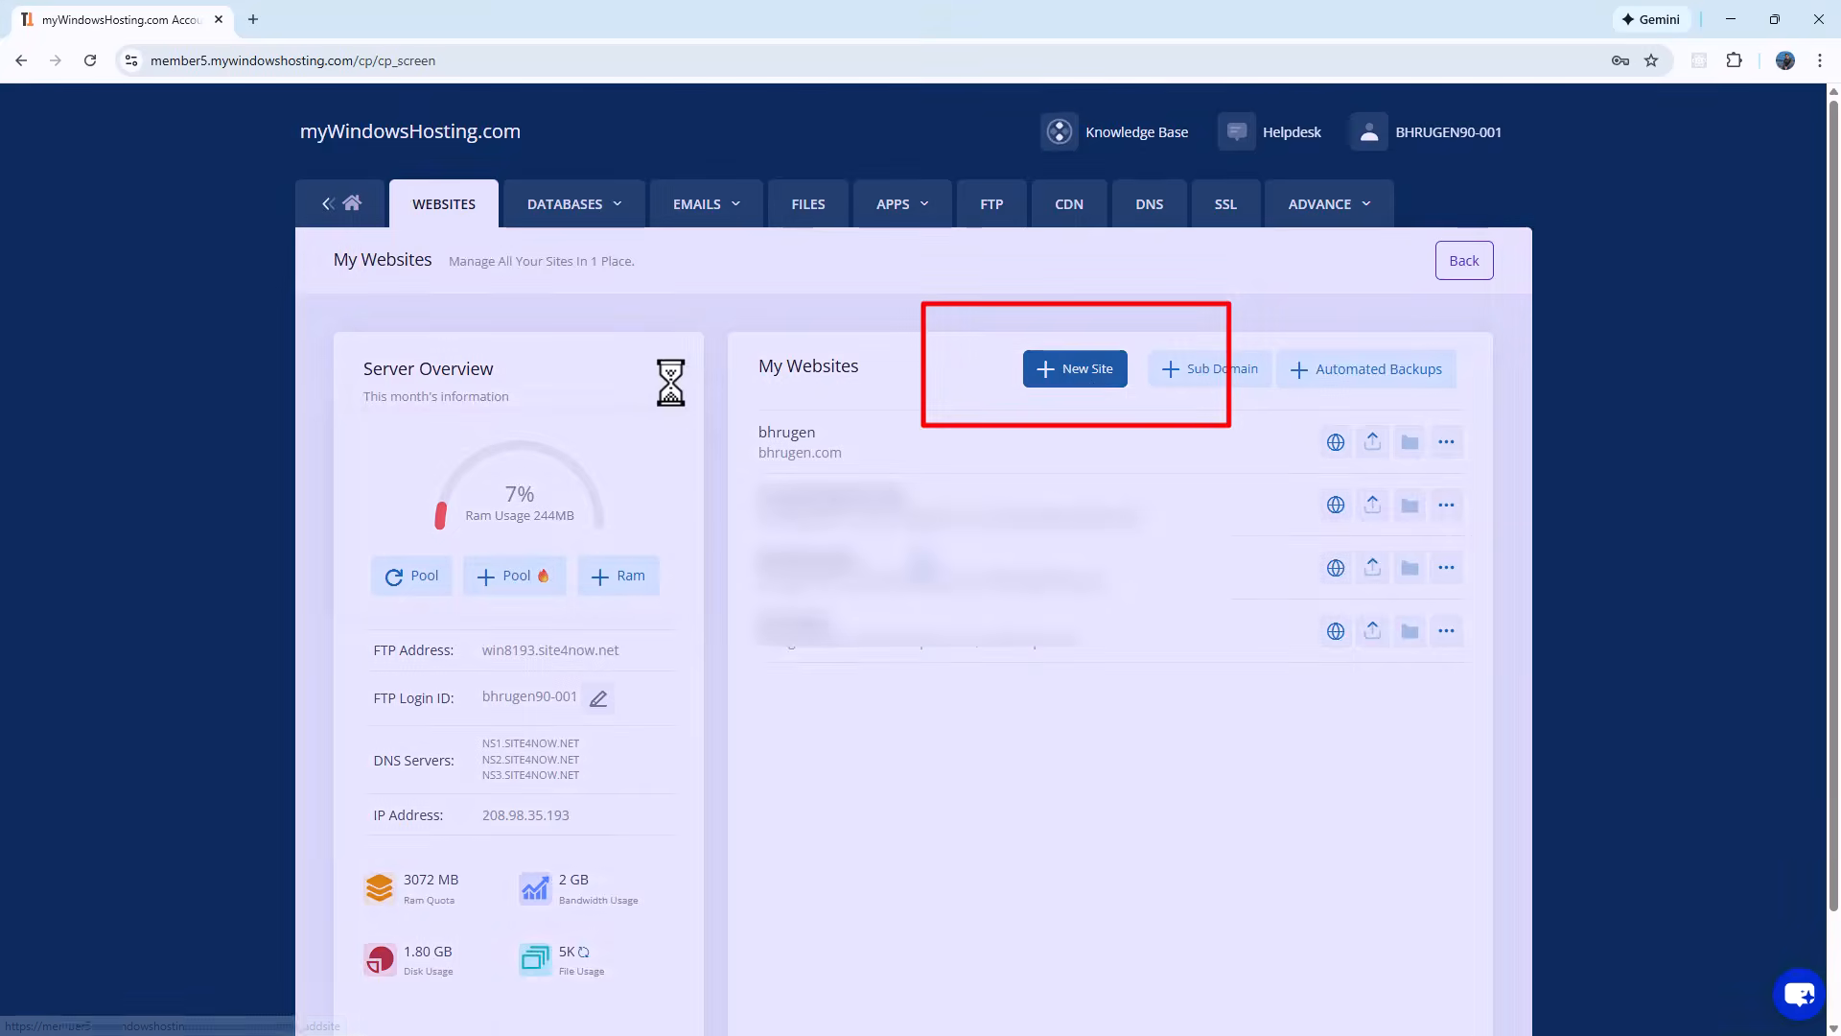
pyautogui.moveTo(551, 457); pyautogui.dragTo(246, 458)
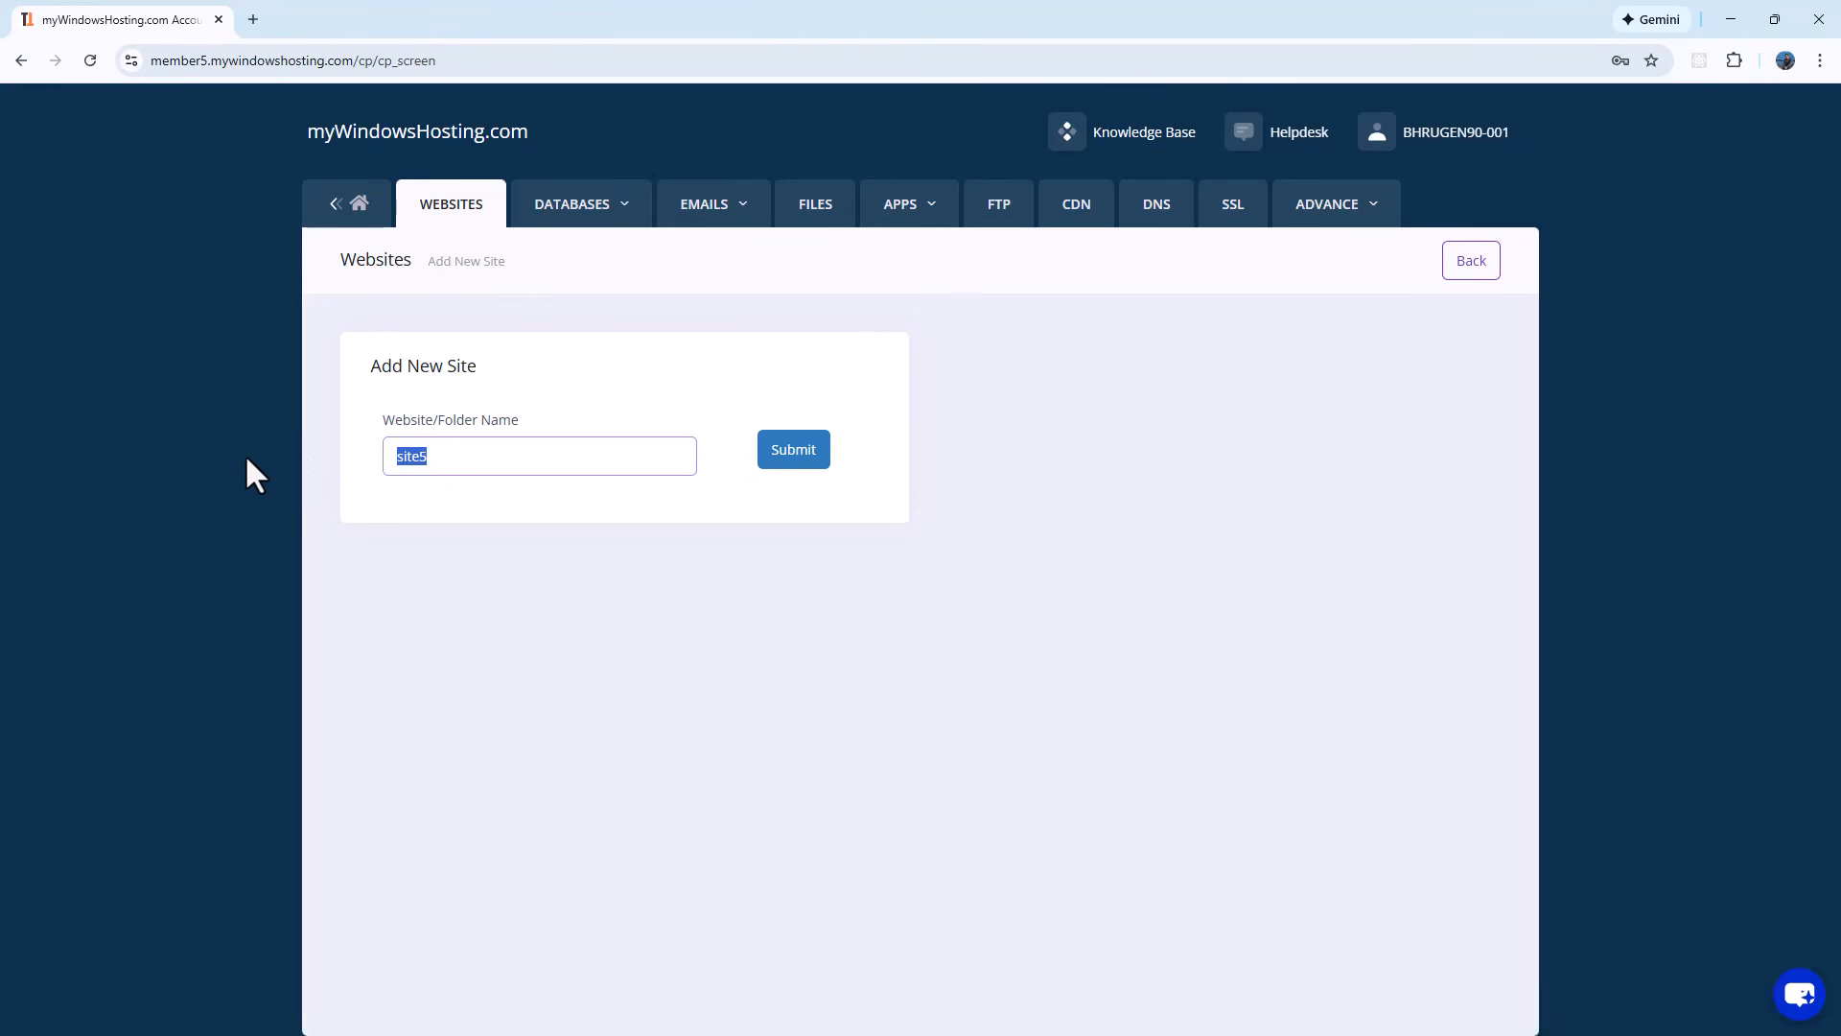
pyautogui.write('SampleDemo')
pyautogui.click(782, 461)
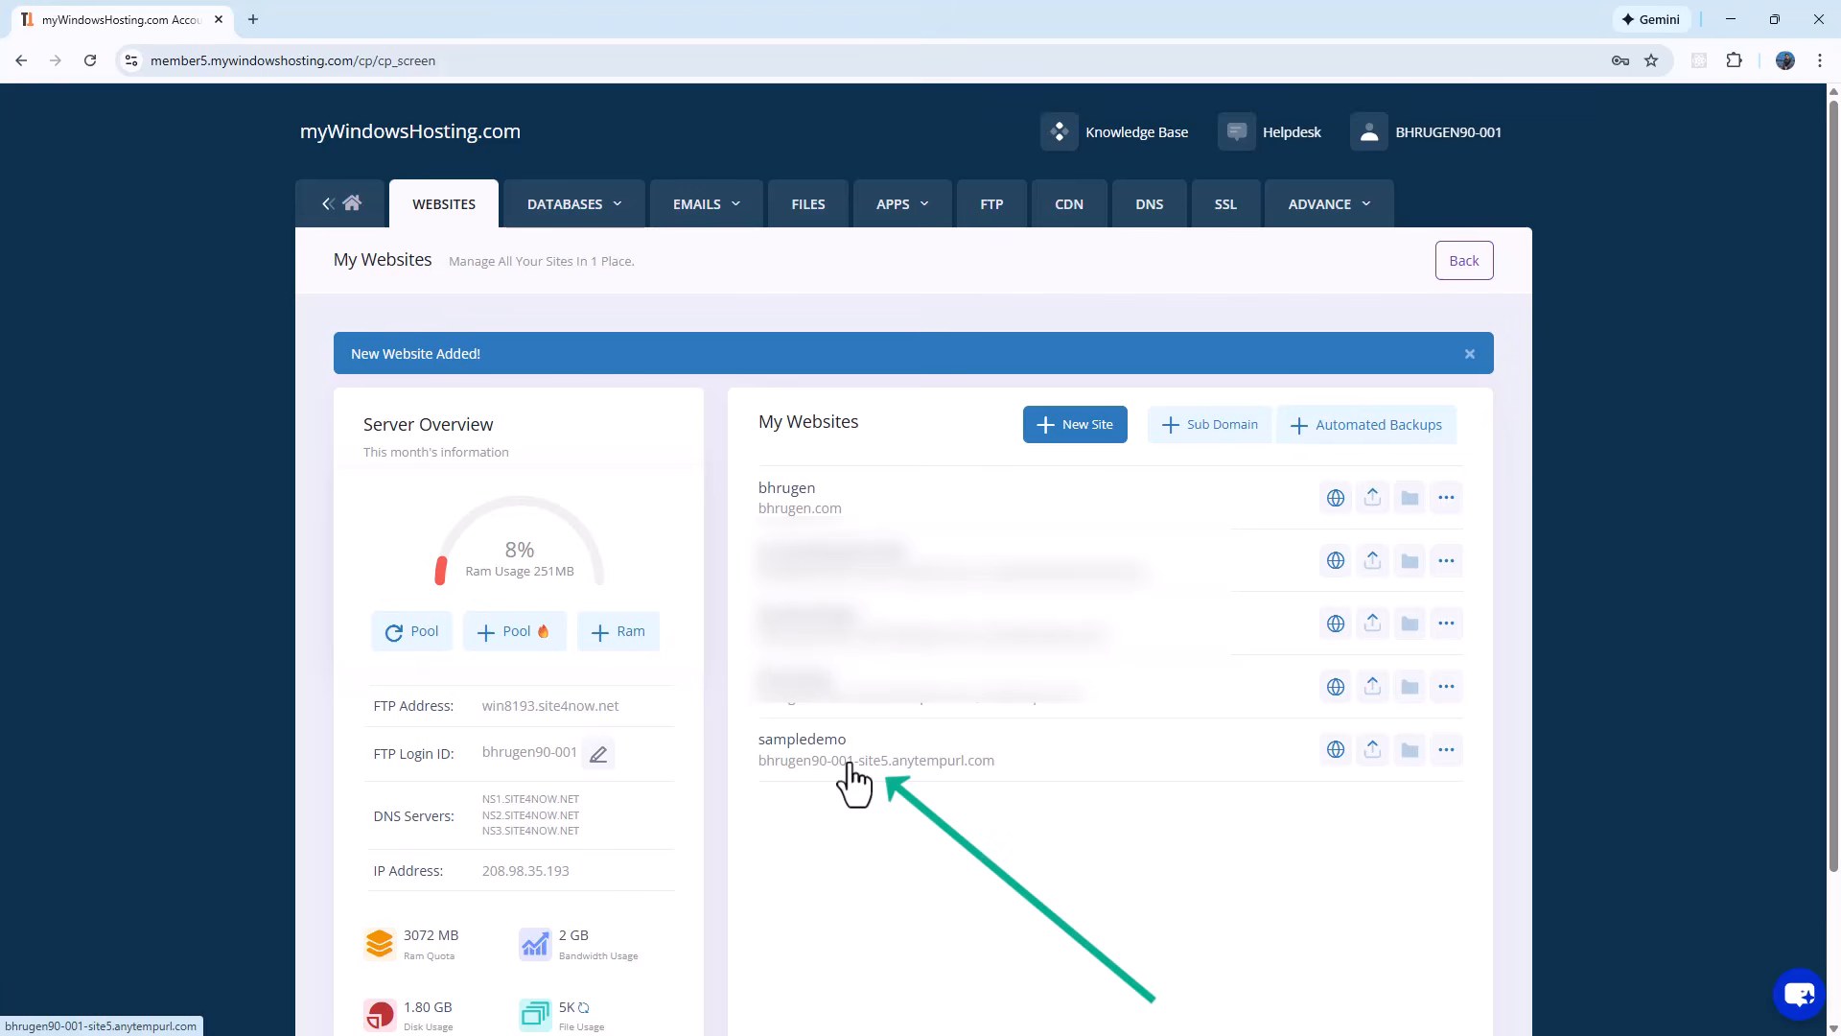
# Step: Enable Web Deploy for sampledemo to reveal its MsDeploy service URL, site name bhrugen90-001-site5 and username
pyautogui.click(314, 16)
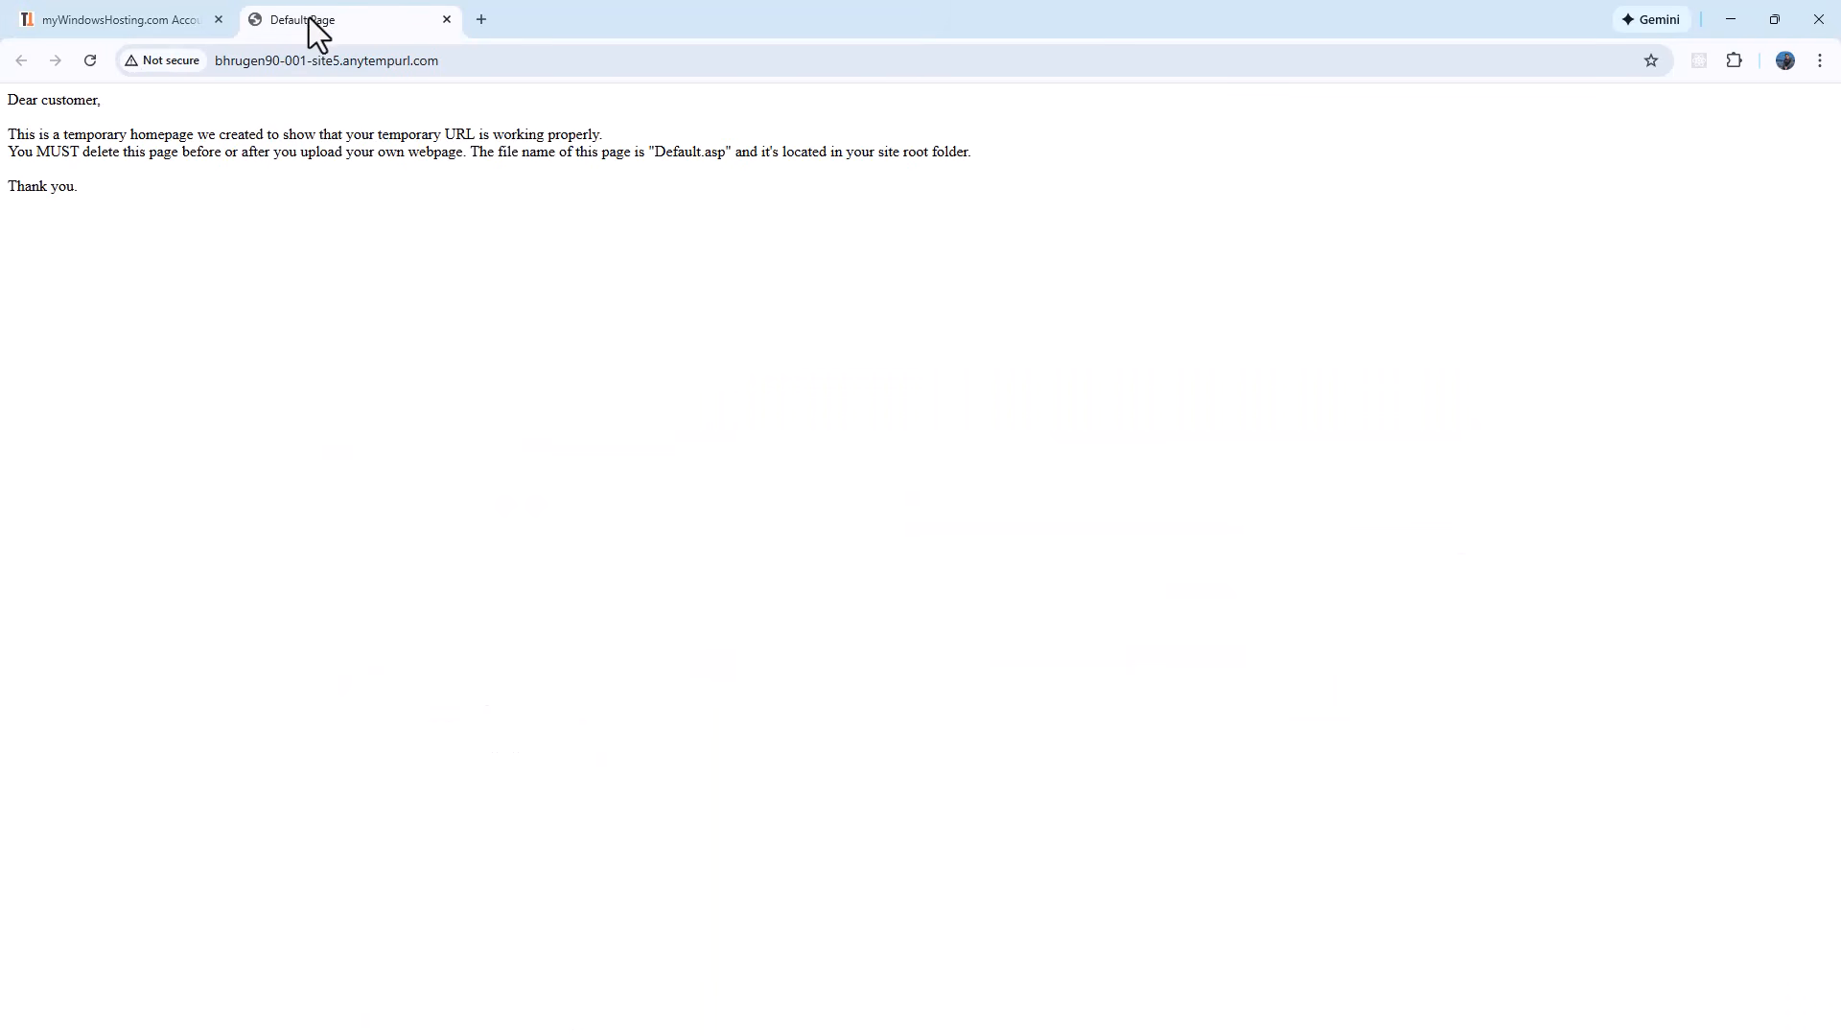
pyautogui.click(95, 17)
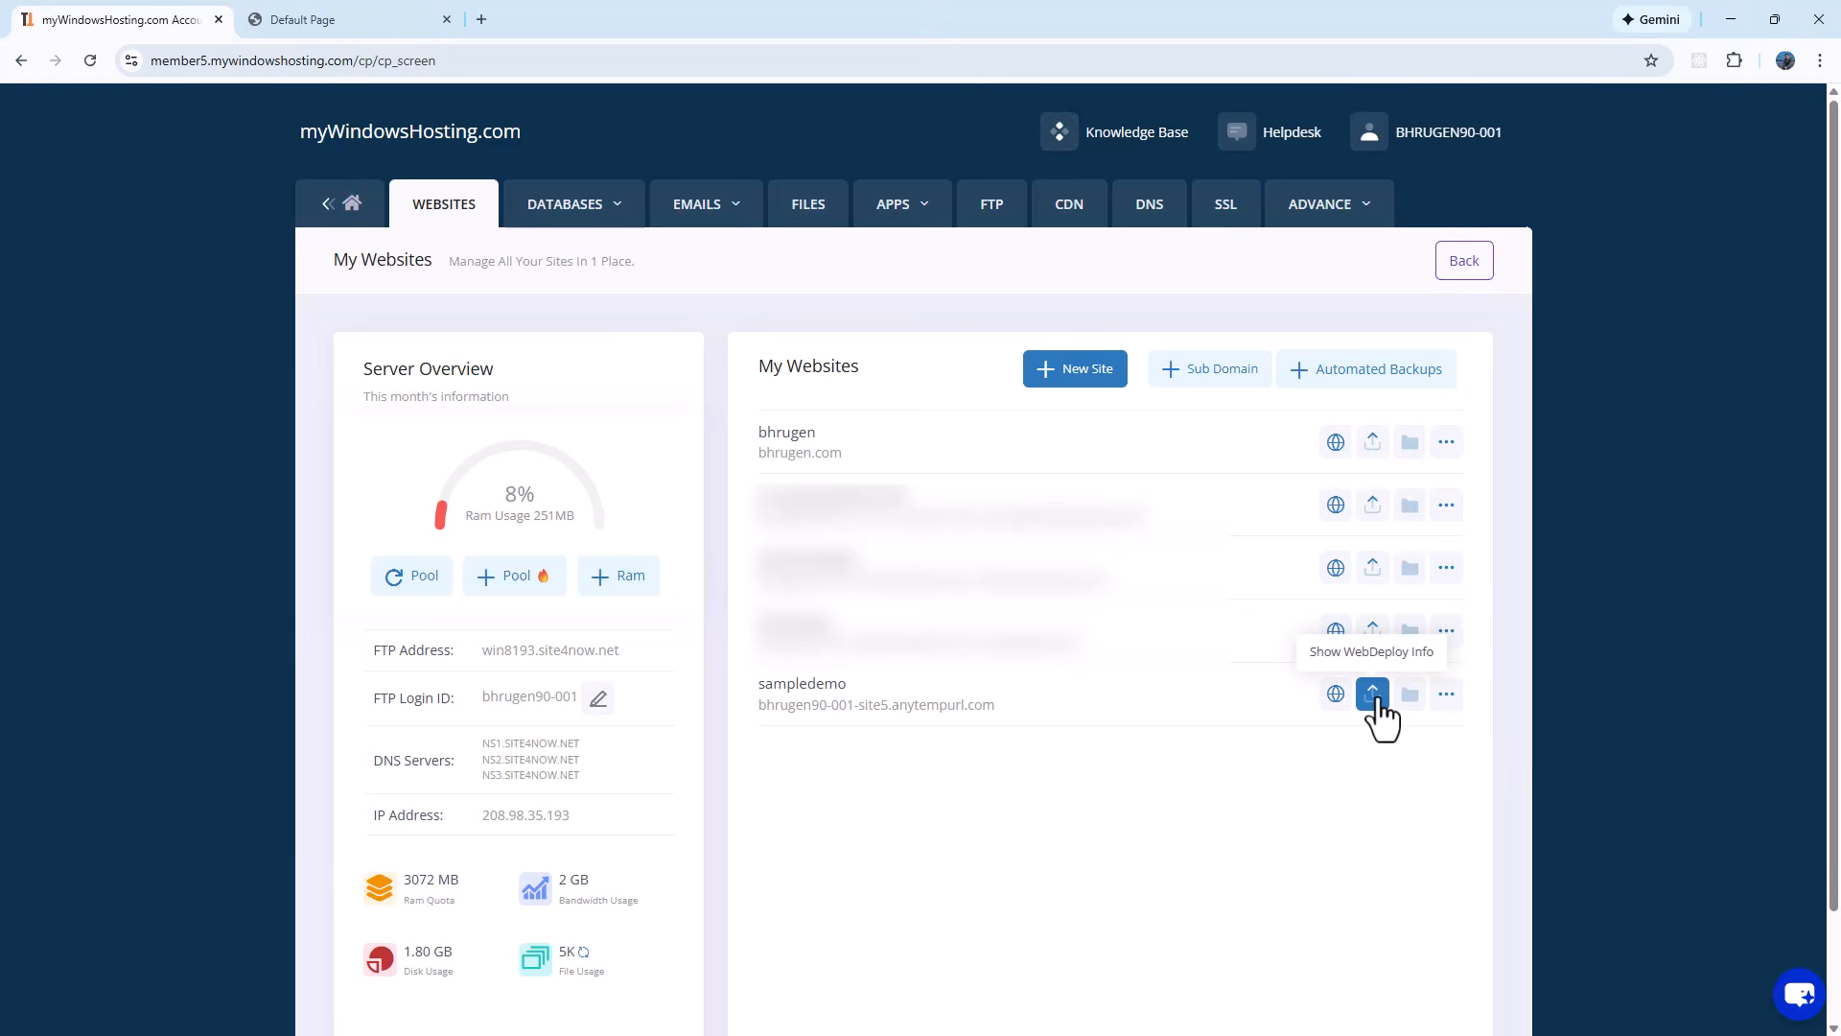
pyautogui.click(1373, 694)
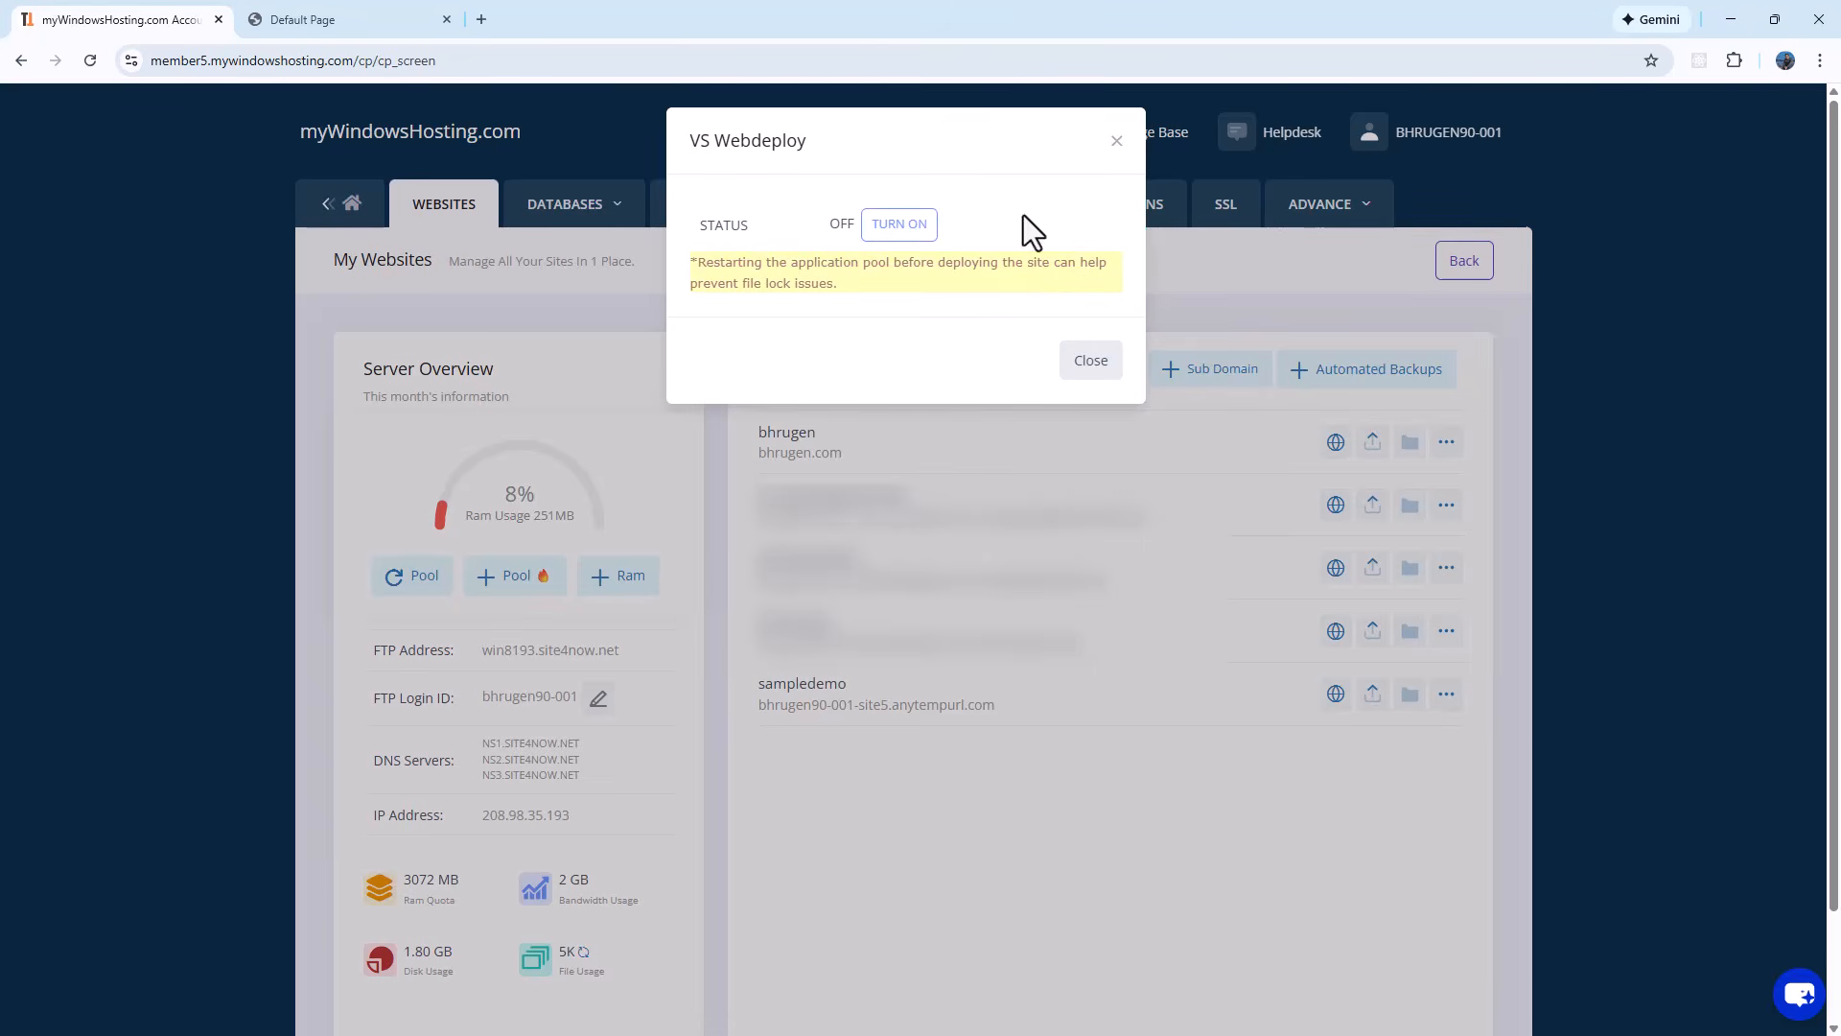
pyautogui.click(921, 229)
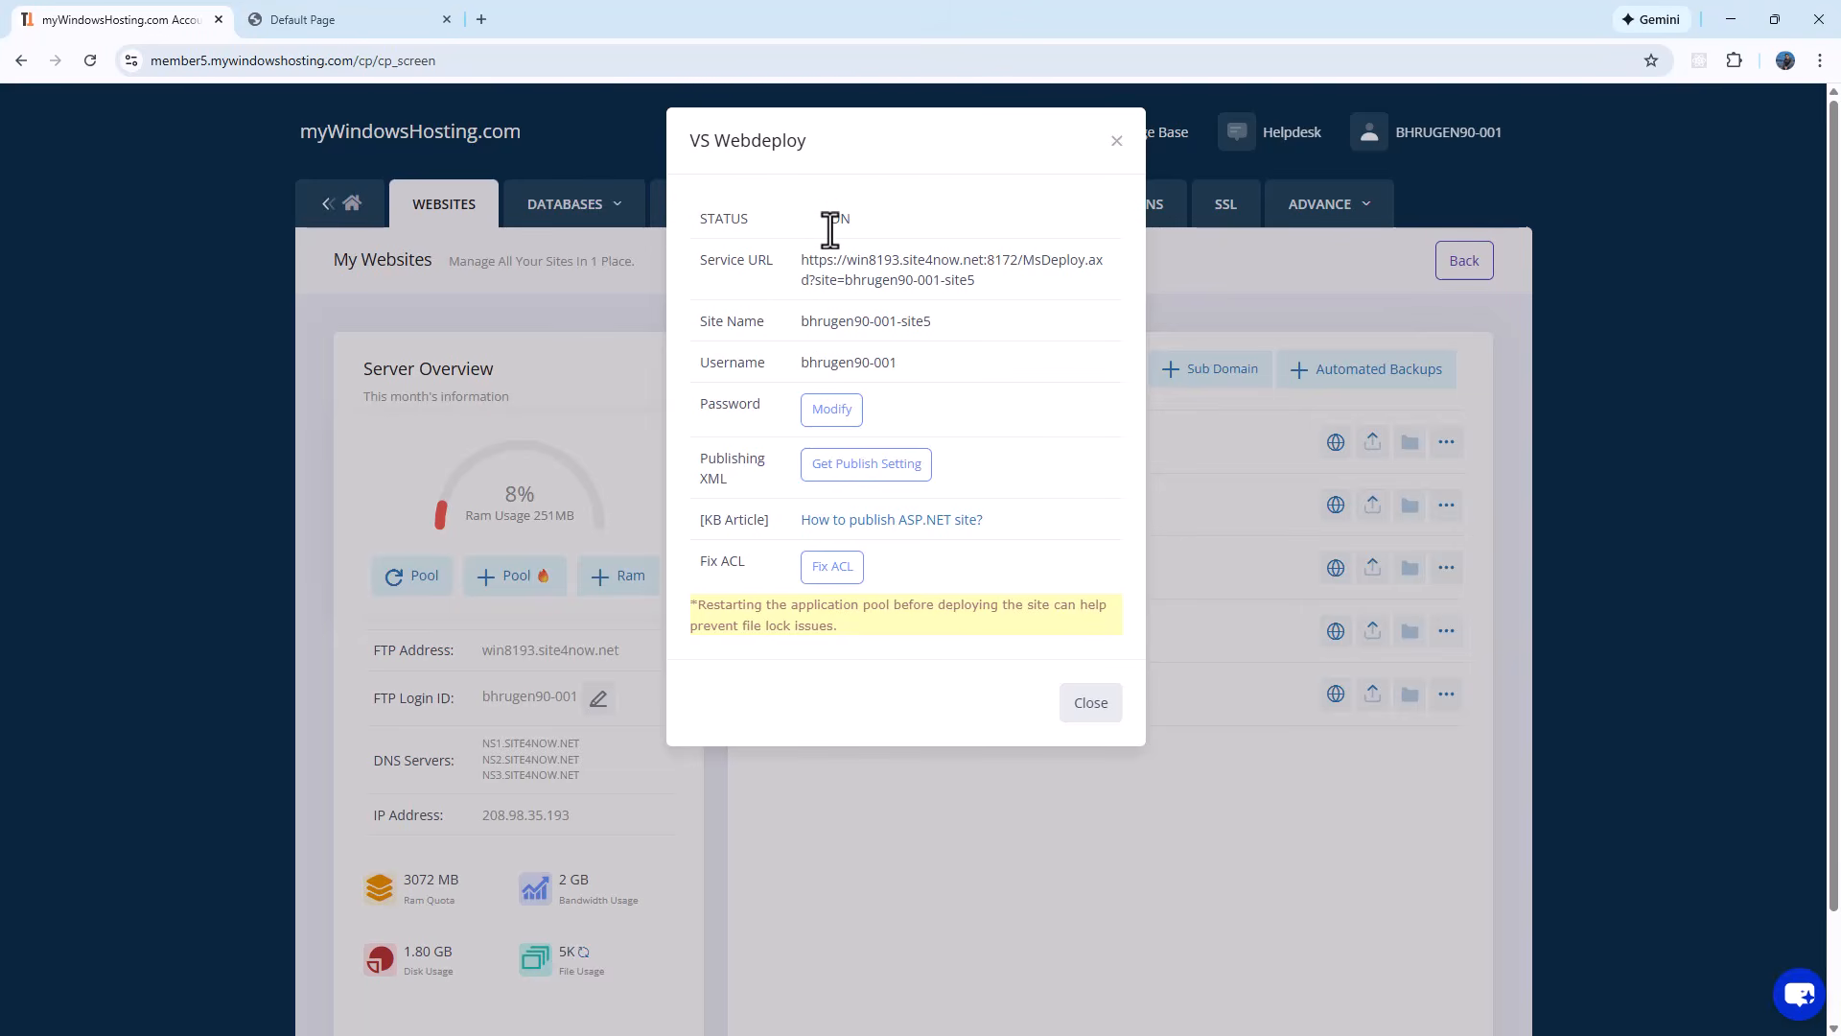
pyautogui.click(833, 410)
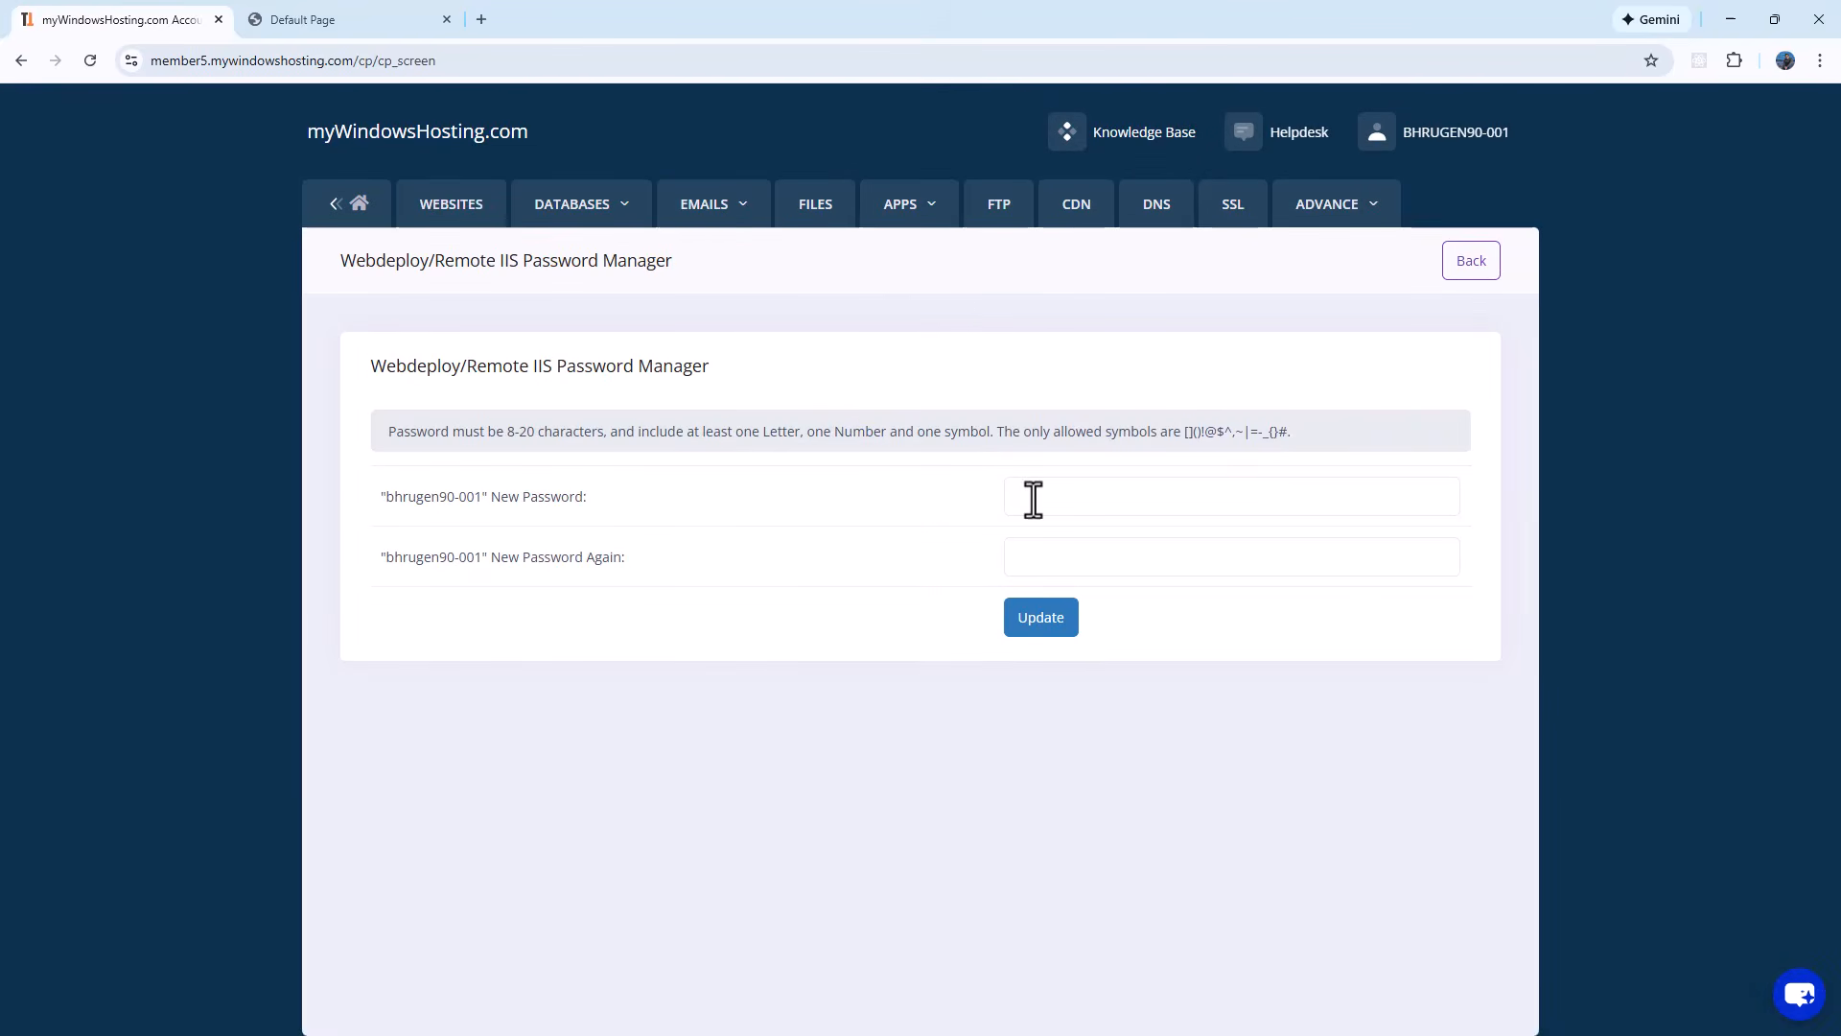
# Step: Enter and confirm a new Web Deploy password, update it, and dismiss Chrome's password bubble
pyautogui.click(1055, 506)
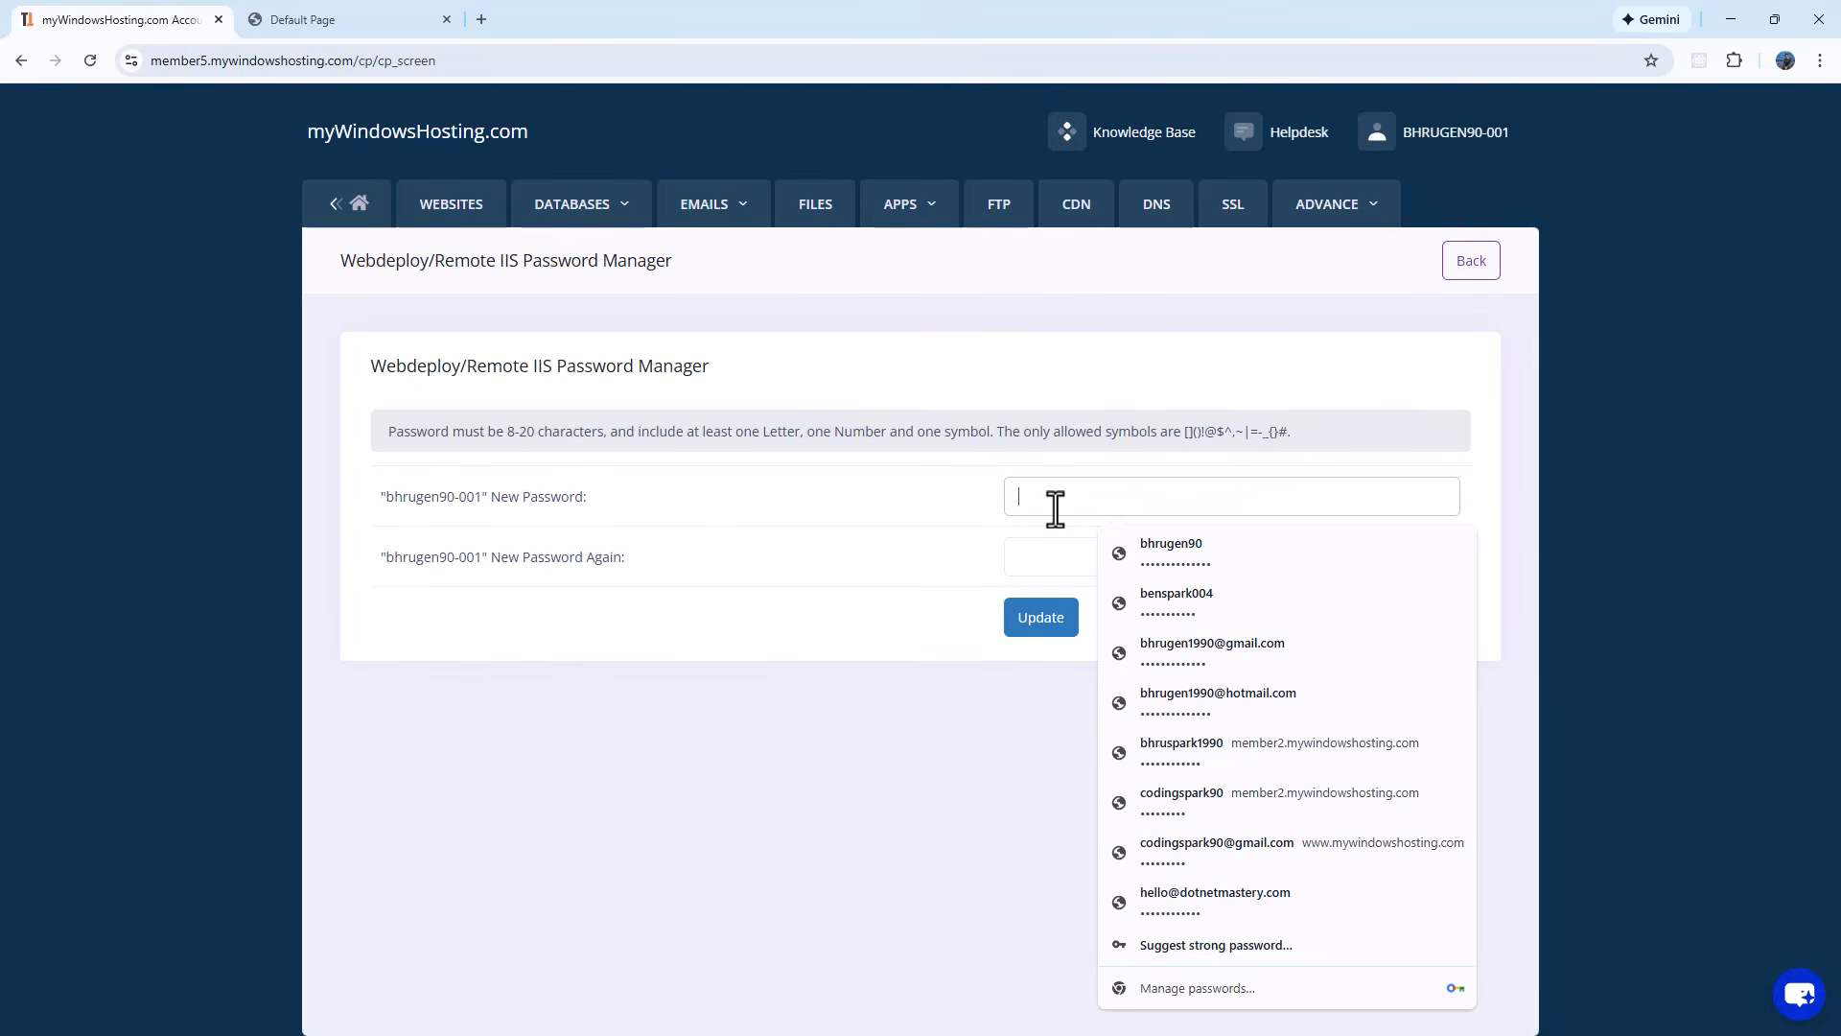
pyautogui.write('•••••••')
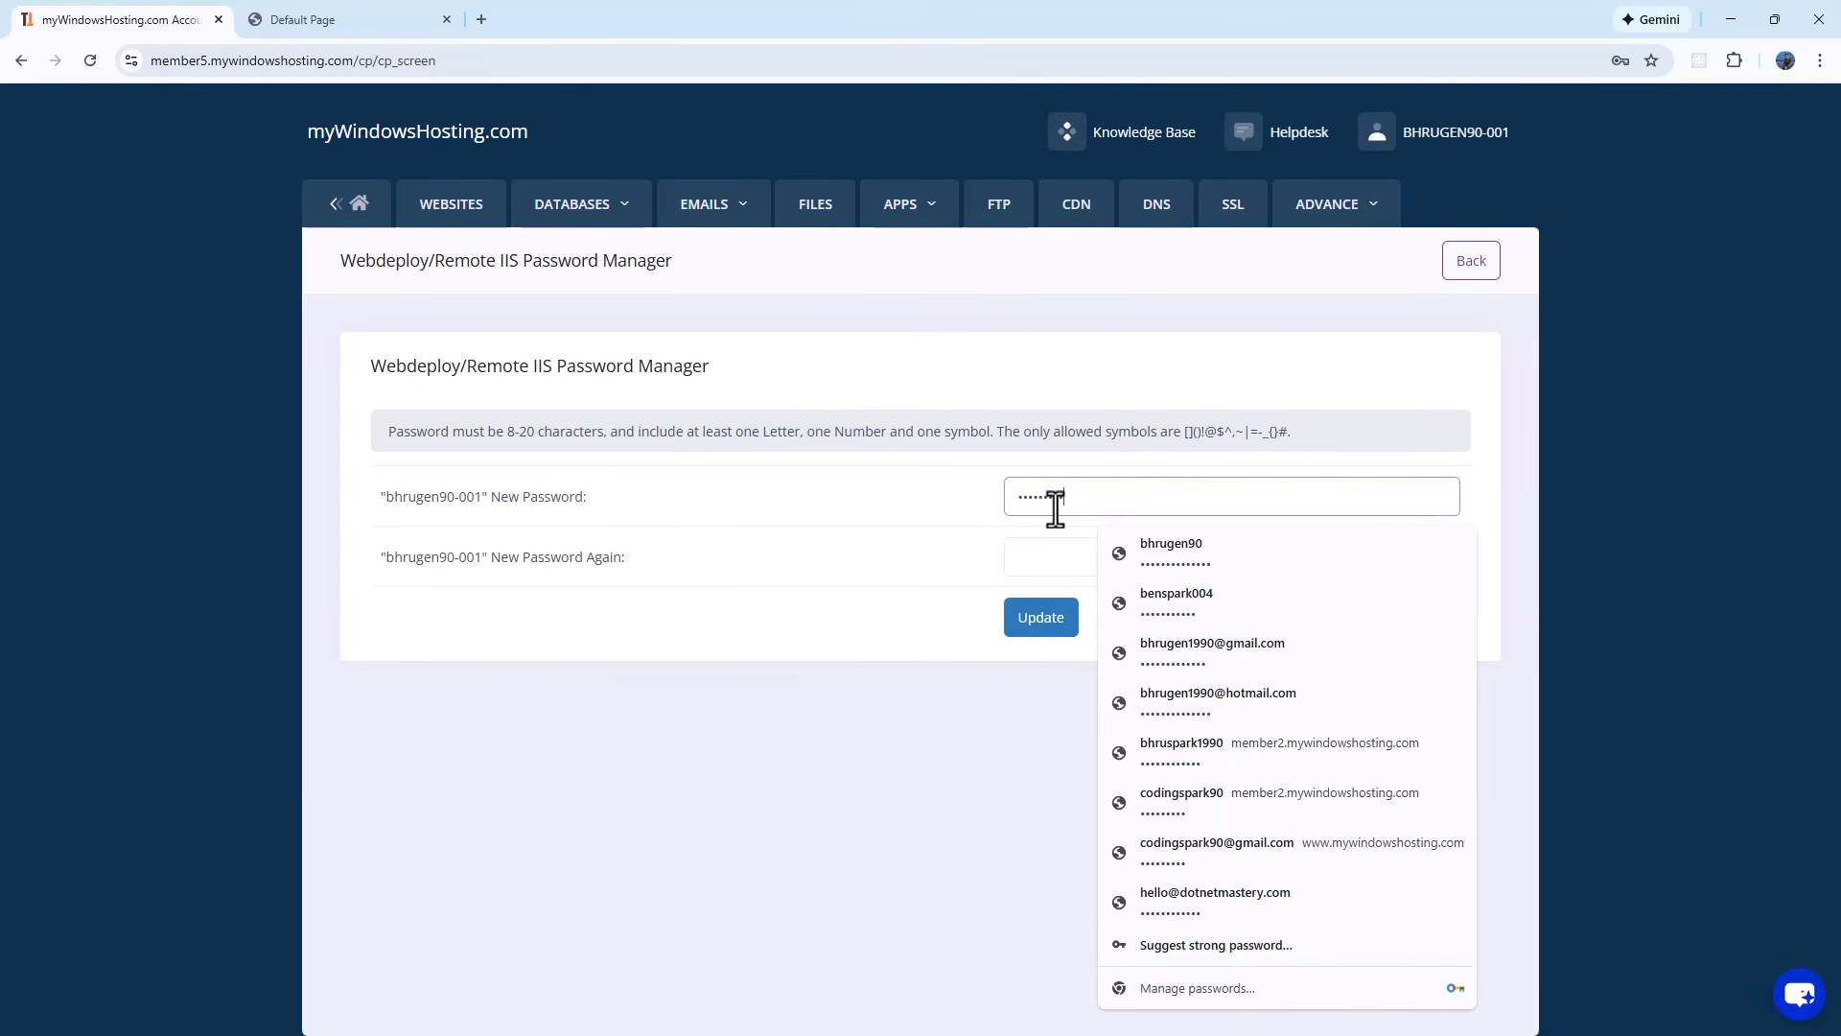
pyautogui.press('Tab')
pyautogui.write('•••••••••')
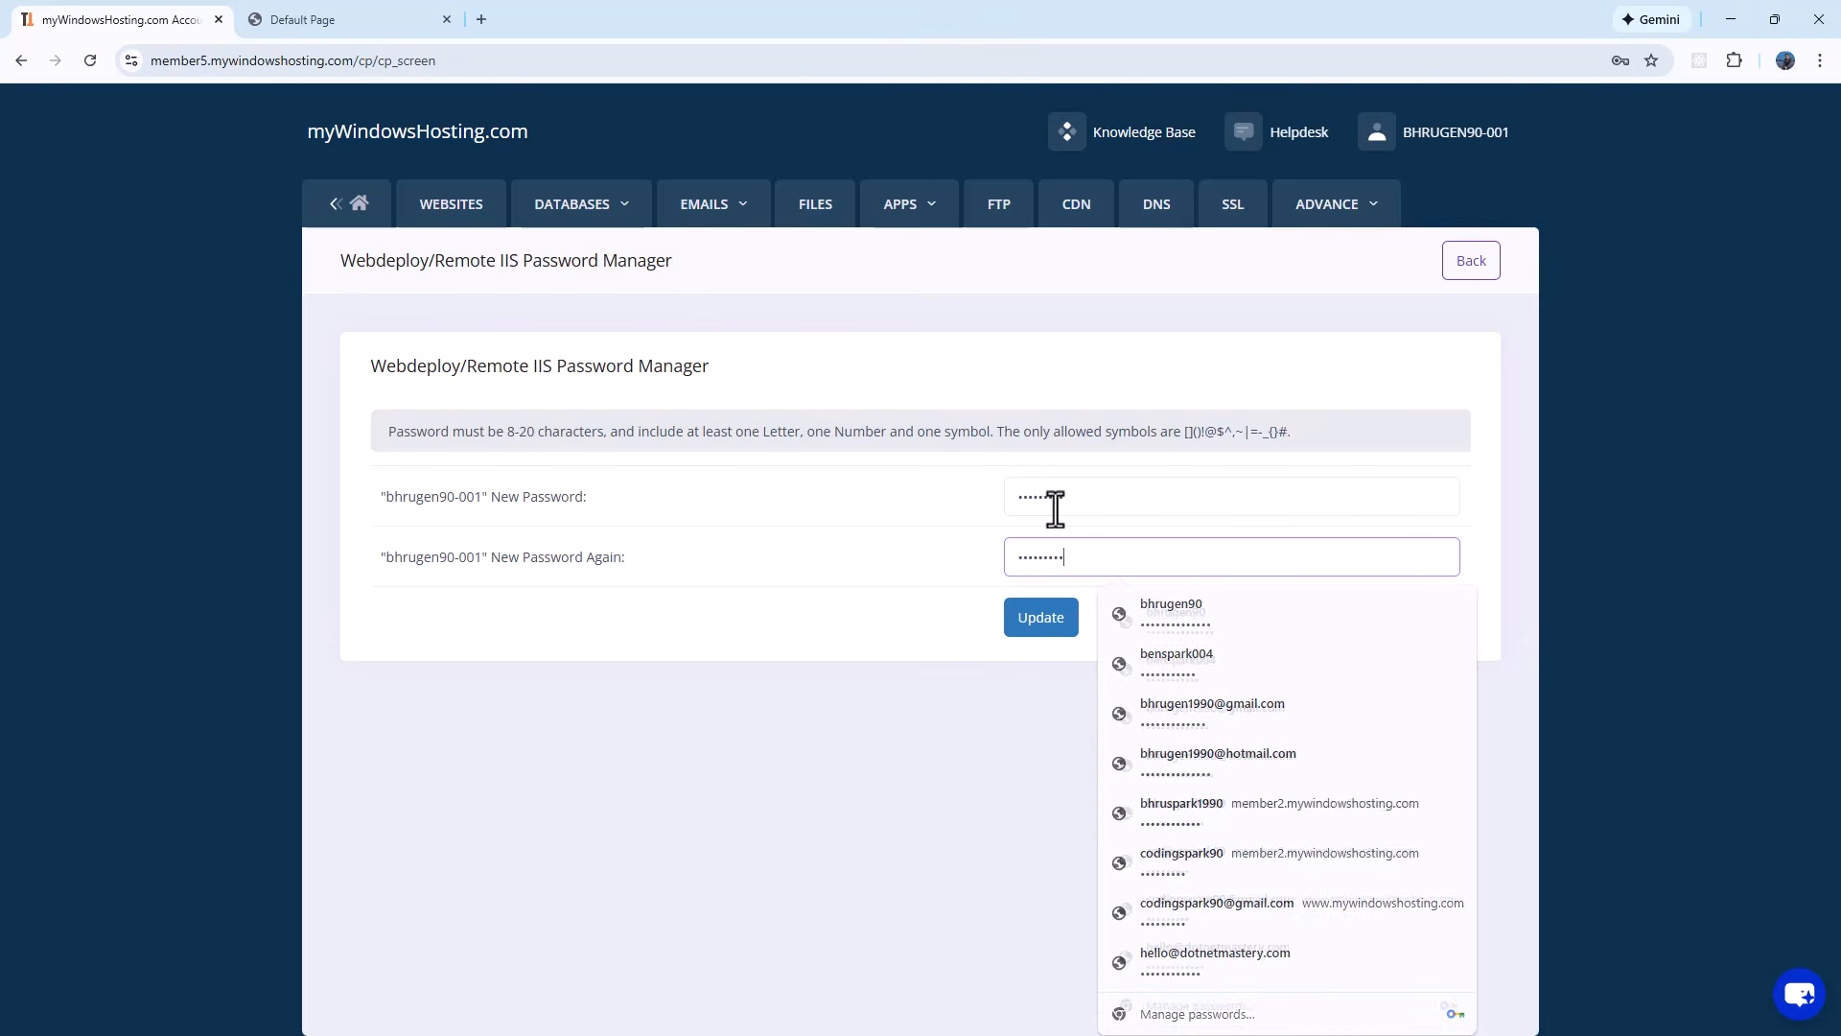
pyautogui.click(1013, 625)
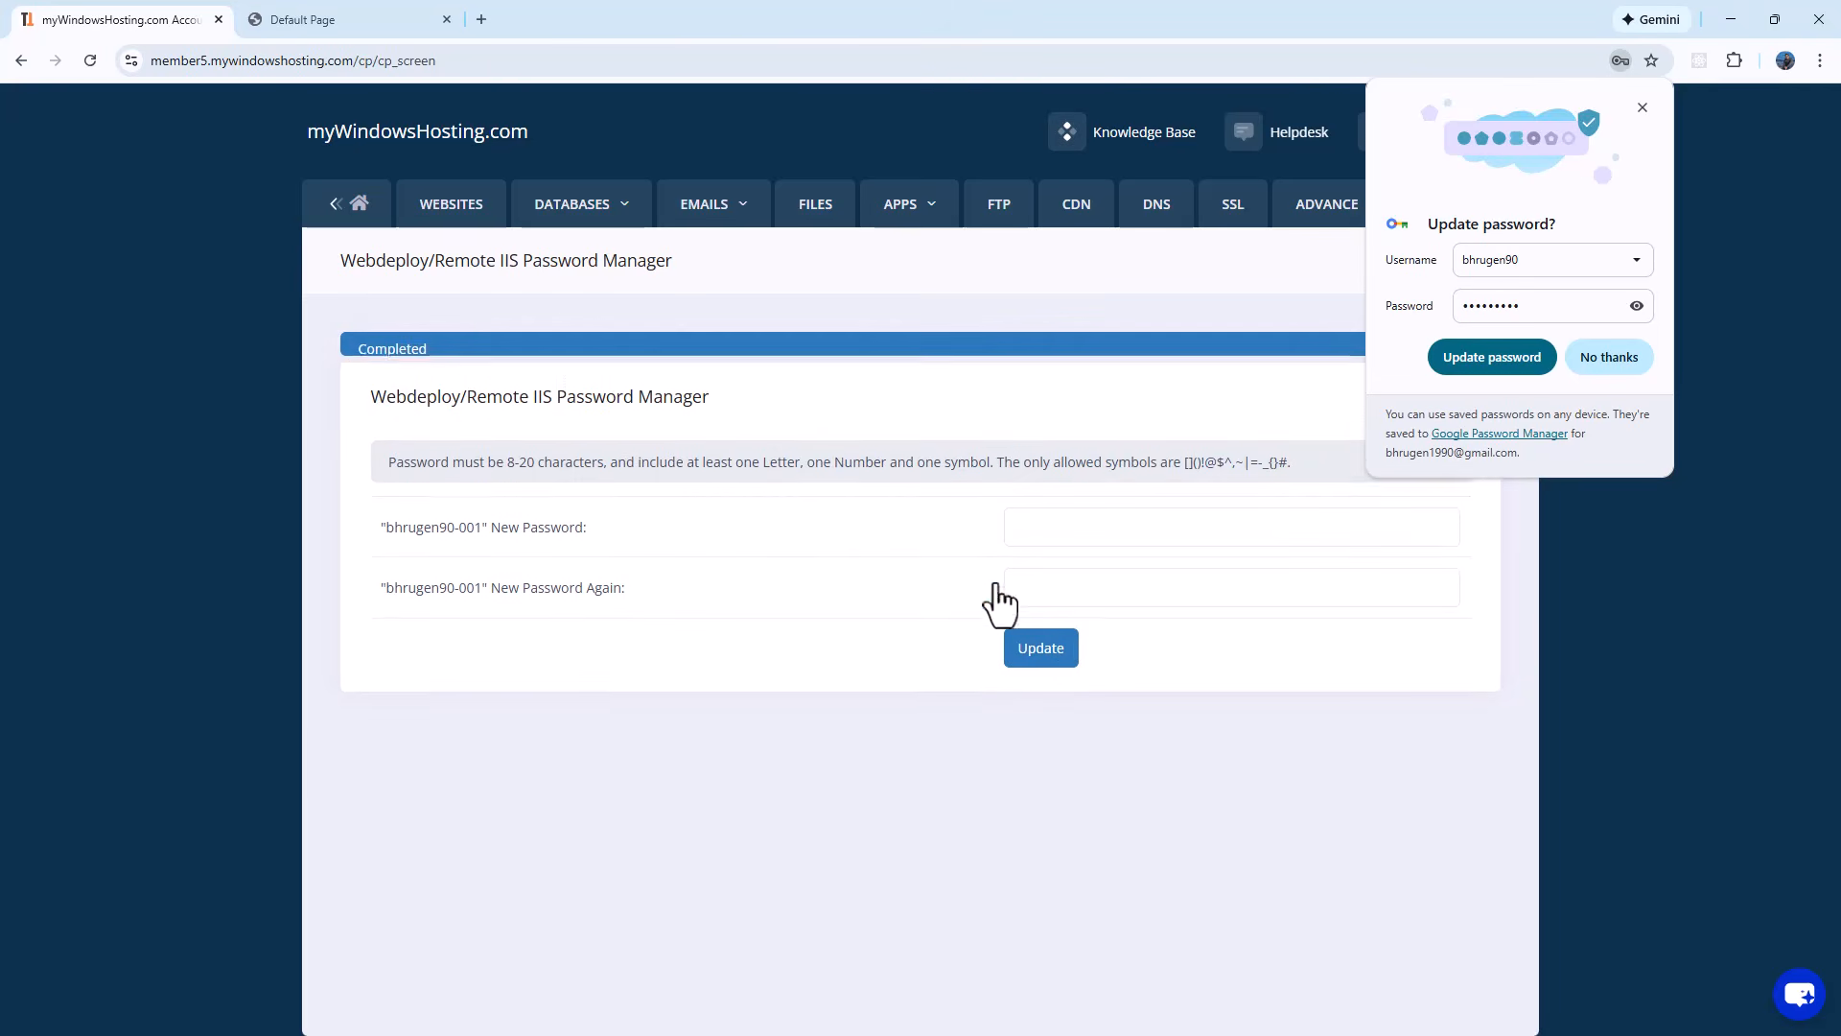
pyautogui.moveTo(355, 354); pyautogui.dragTo(485, 371)
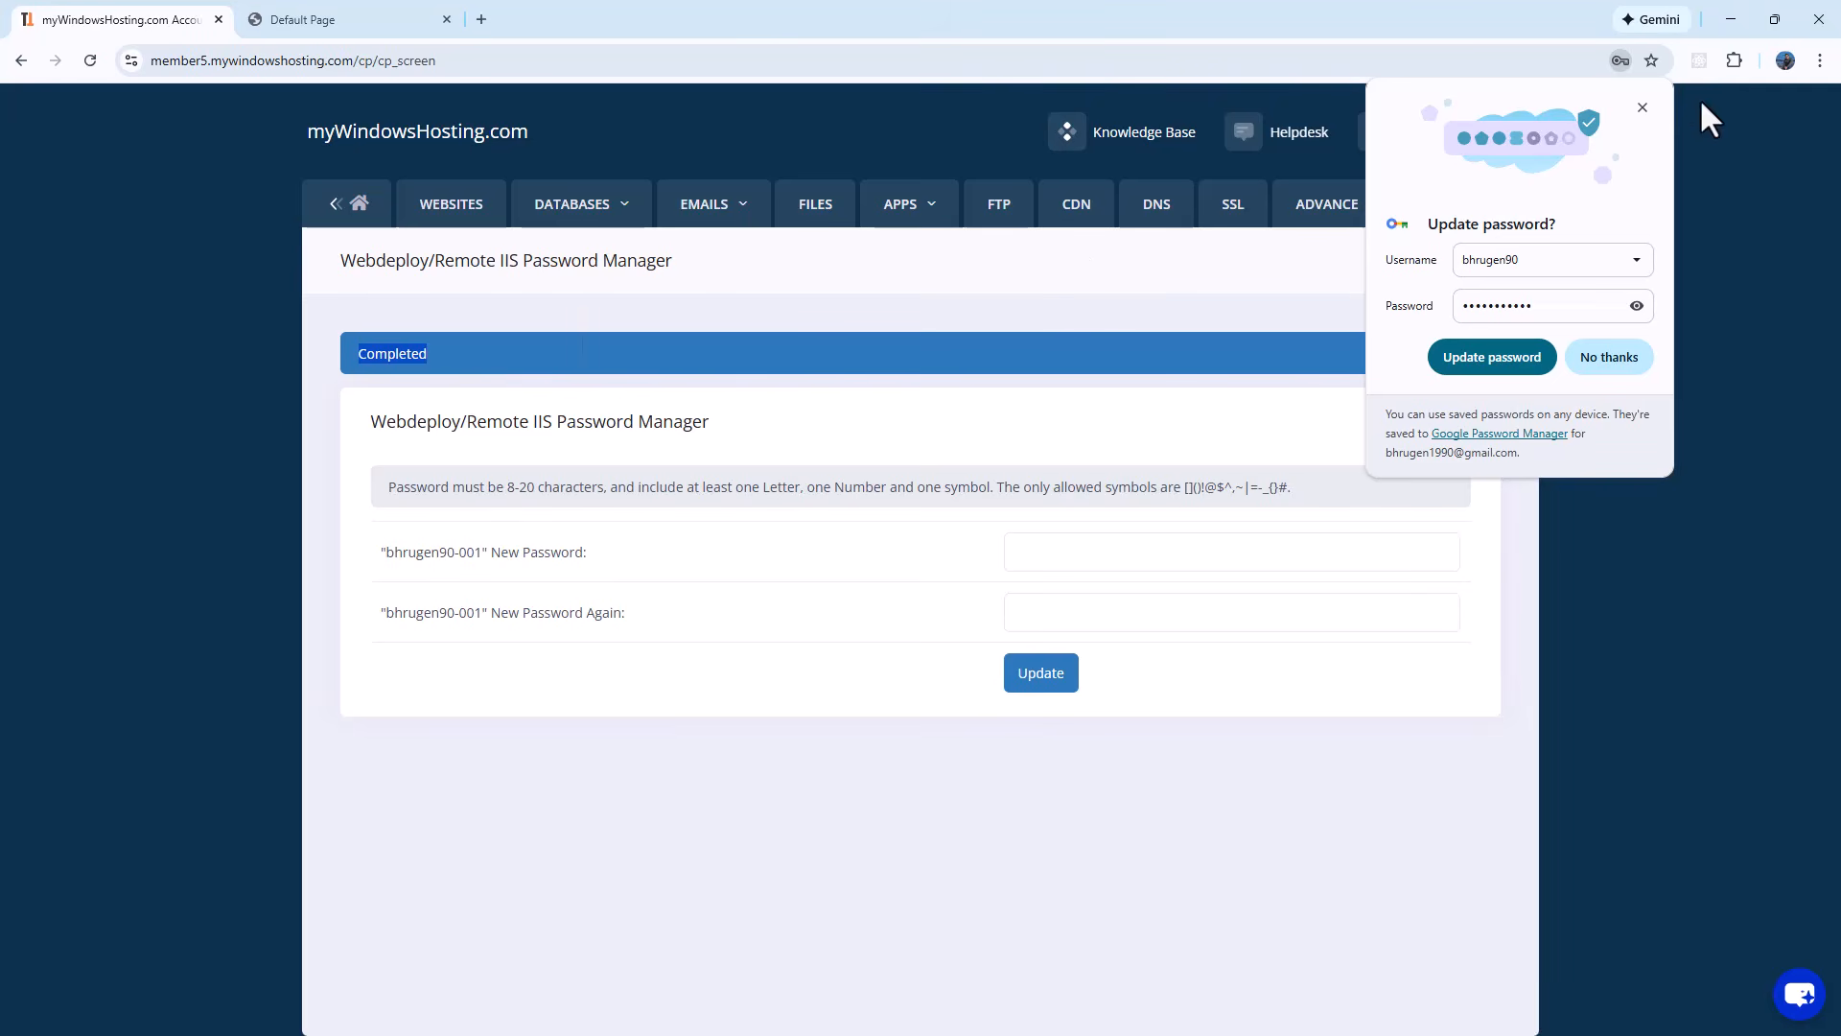
pyautogui.click(1641, 110)
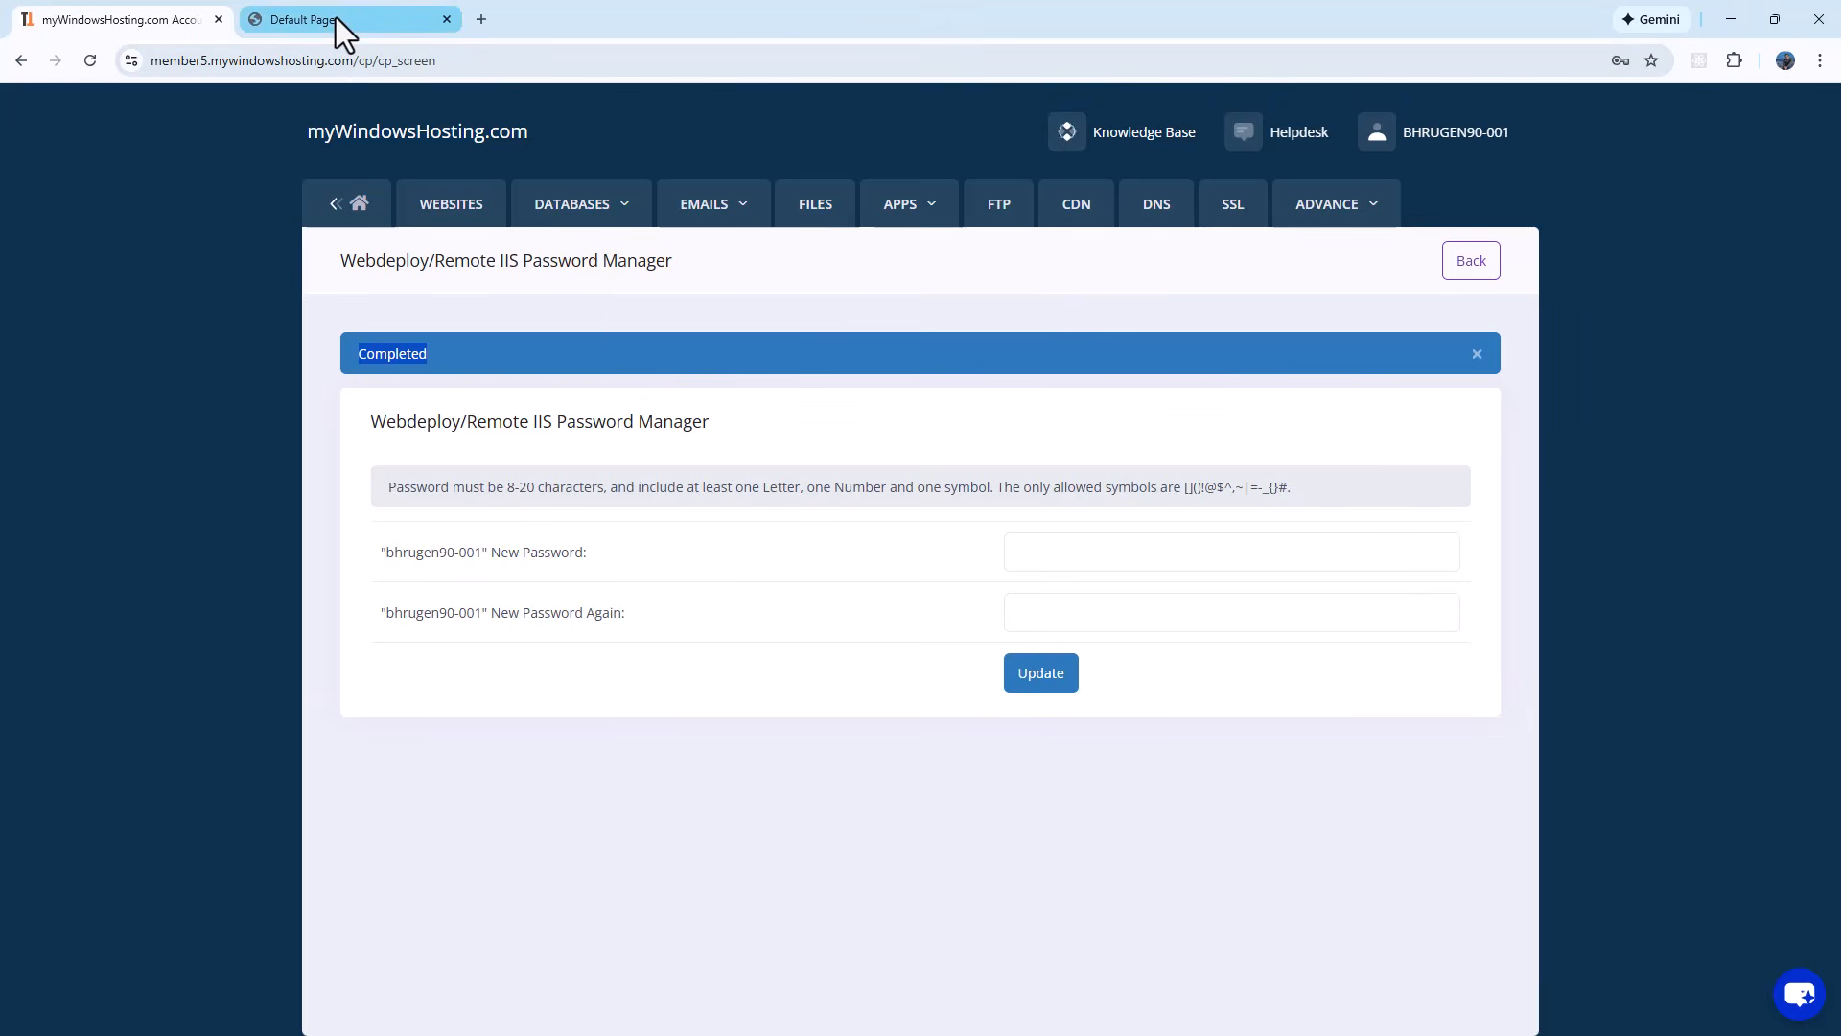
# Step: Download sampledemo's site5.PublishSettings file from its WebDeploy info, then minimize the browser
pyautogui.click(460, 202)
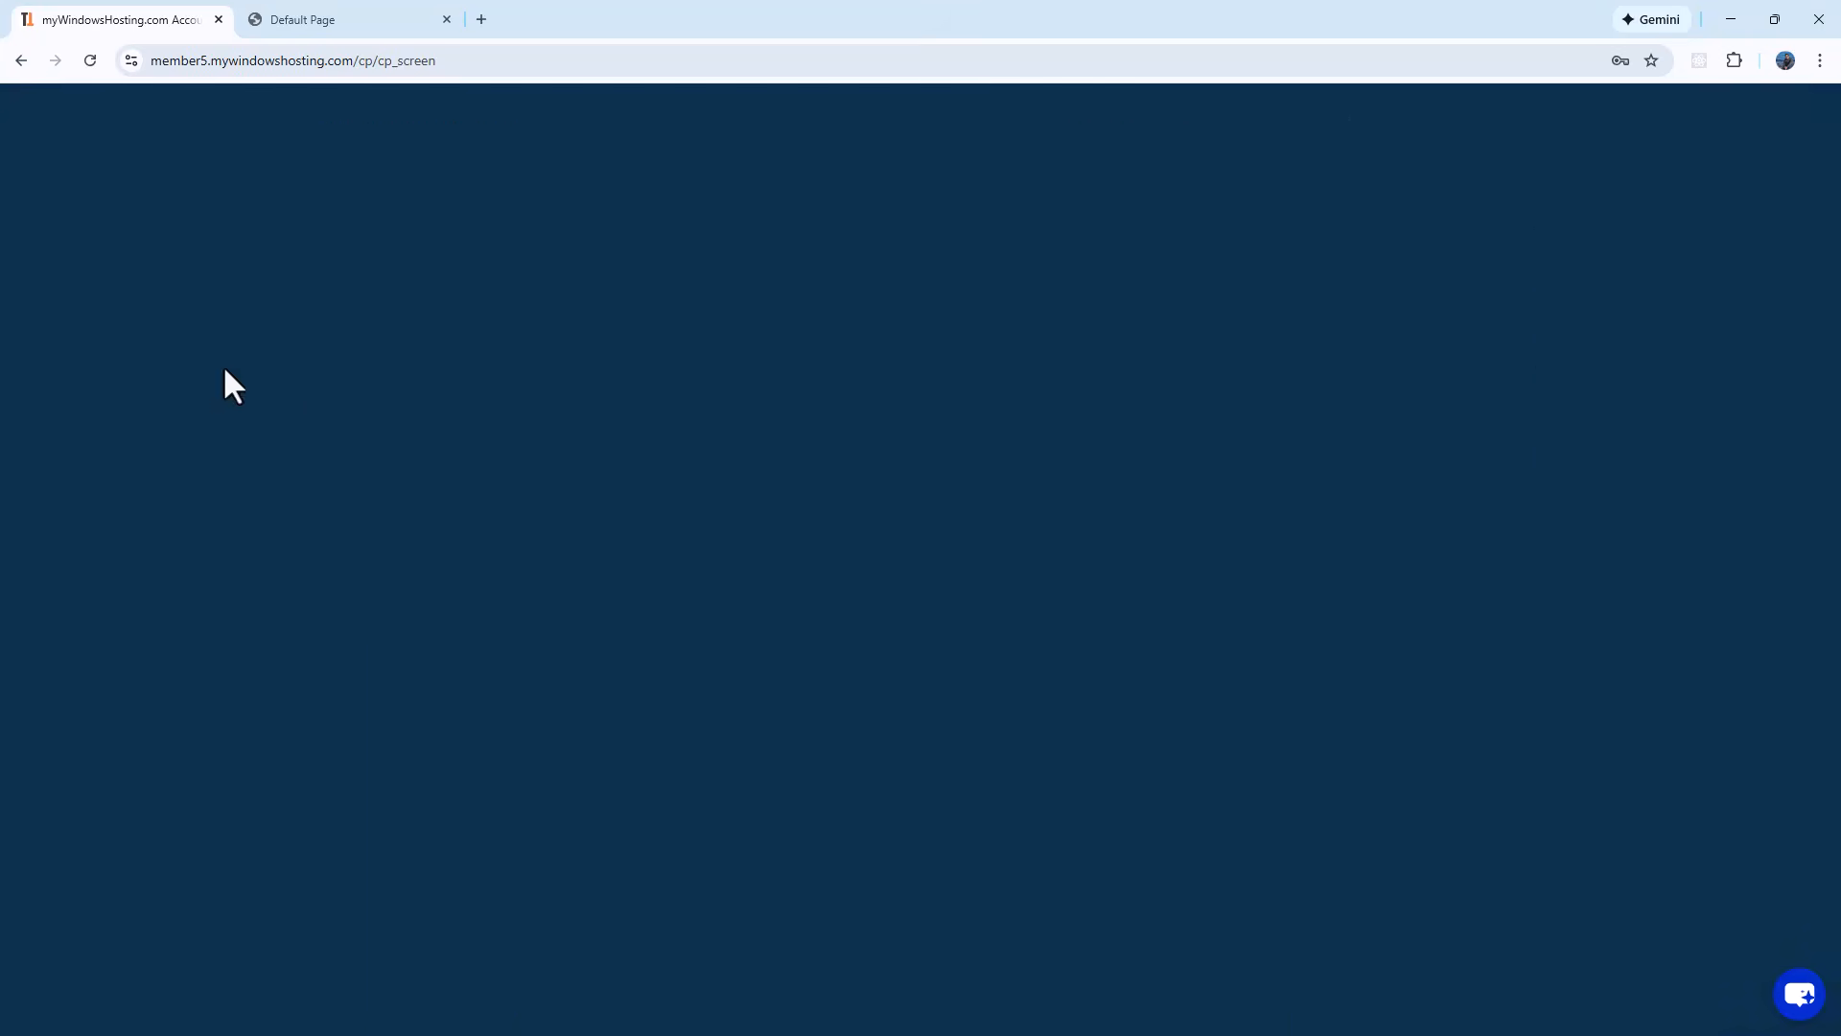
pyautogui.click(1373, 693)
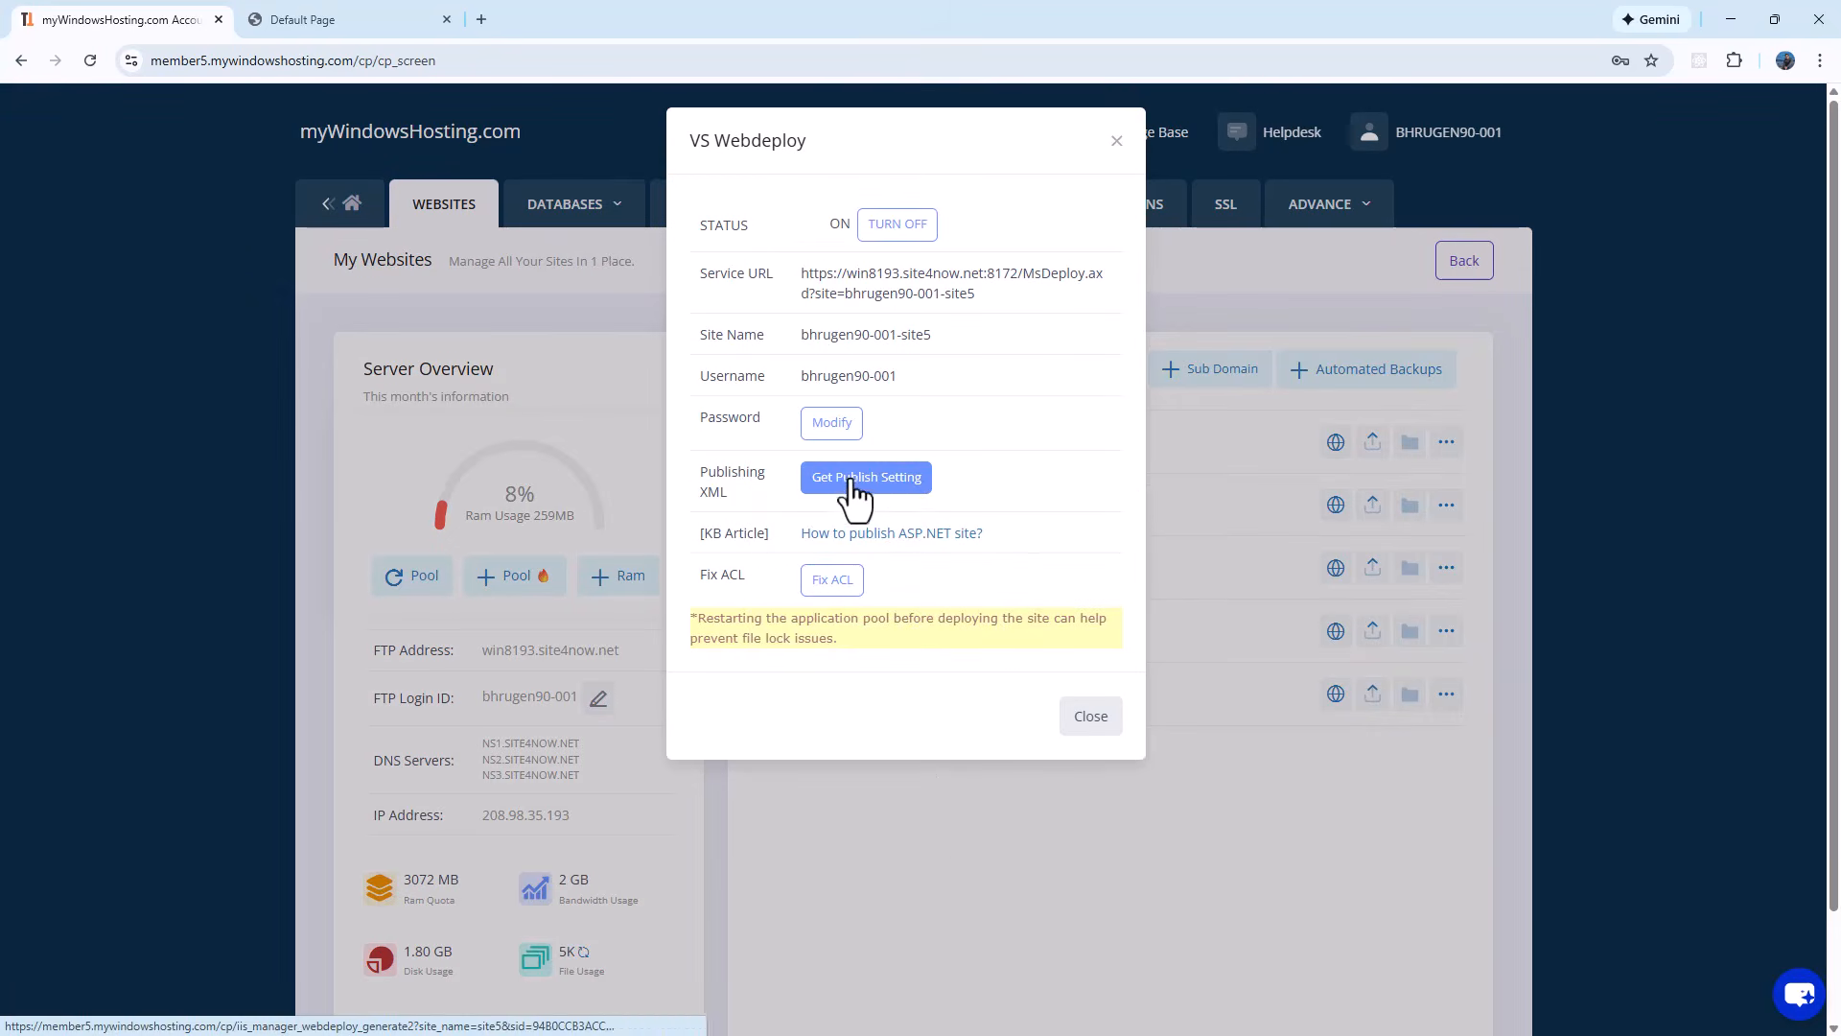
pyautogui.click(856, 489)
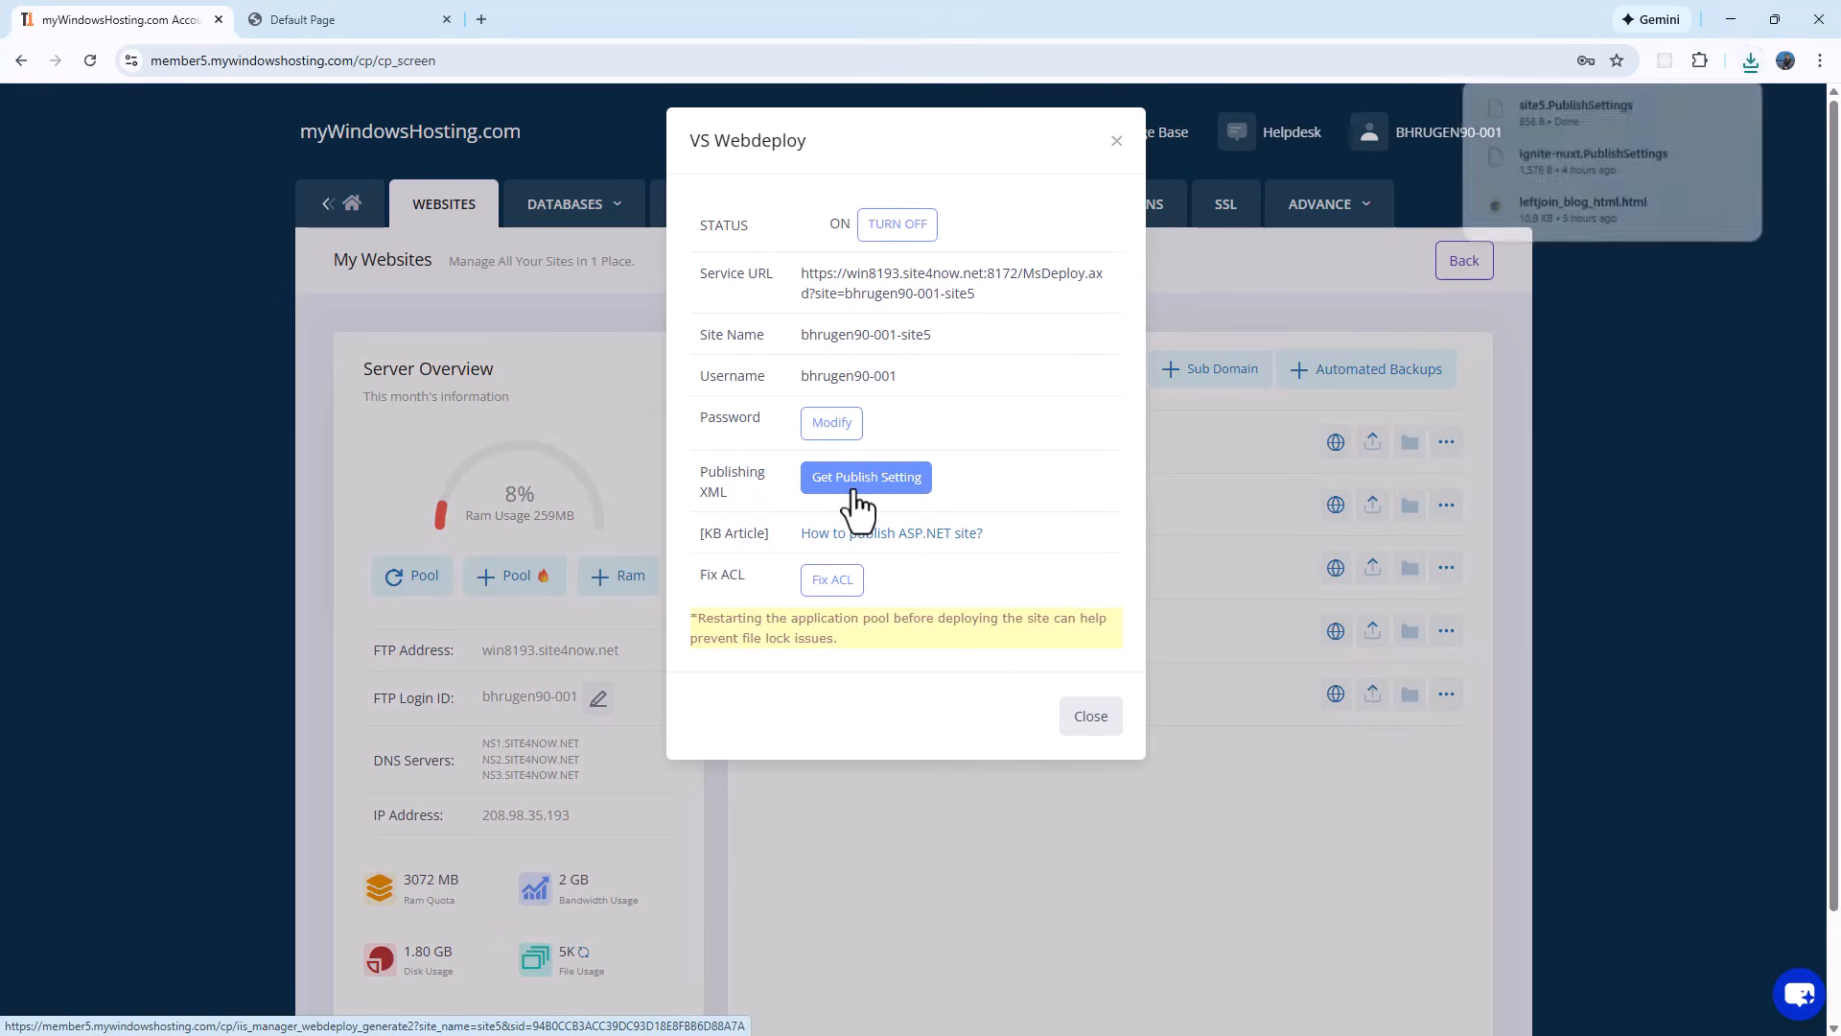
pyautogui.moveTo(1690, 112)
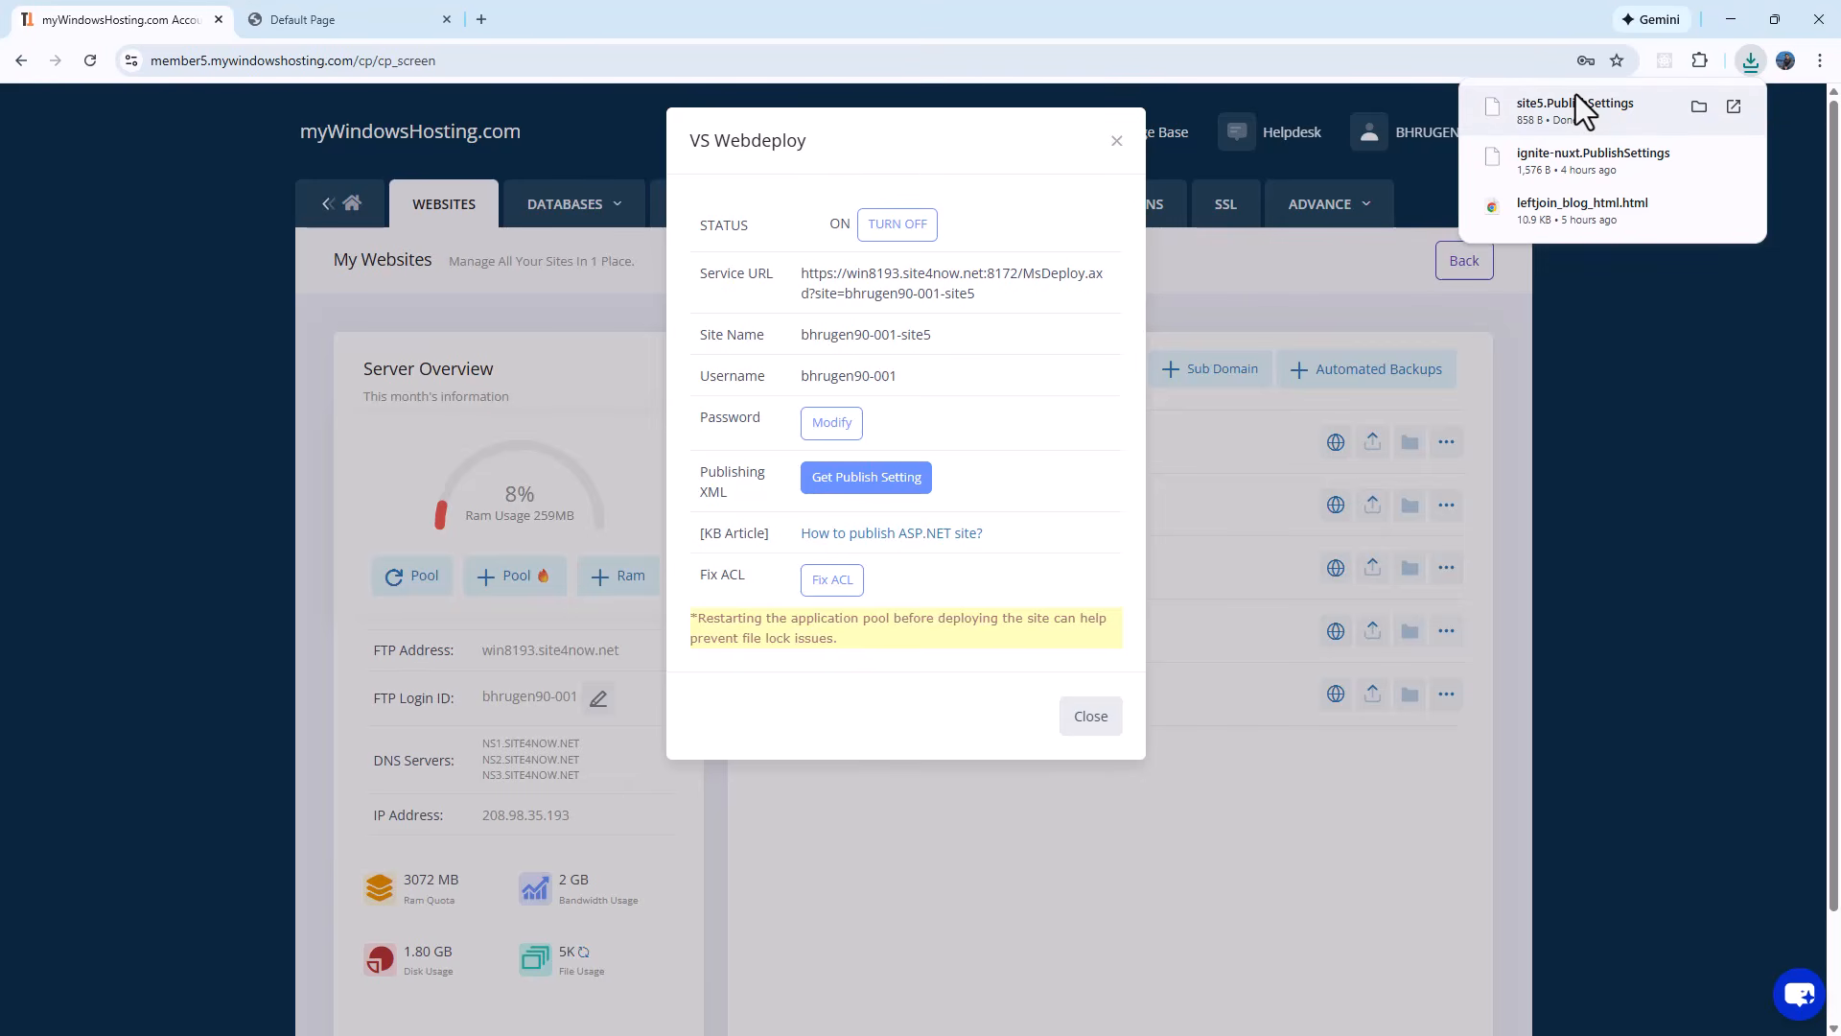
pyautogui.click(1730, 19)
# Step: Create a Web Deploy publish profile for SampleDemo by importing Downloads\site5.PublishSettings
pyautogui.rightClick(1579, 178)
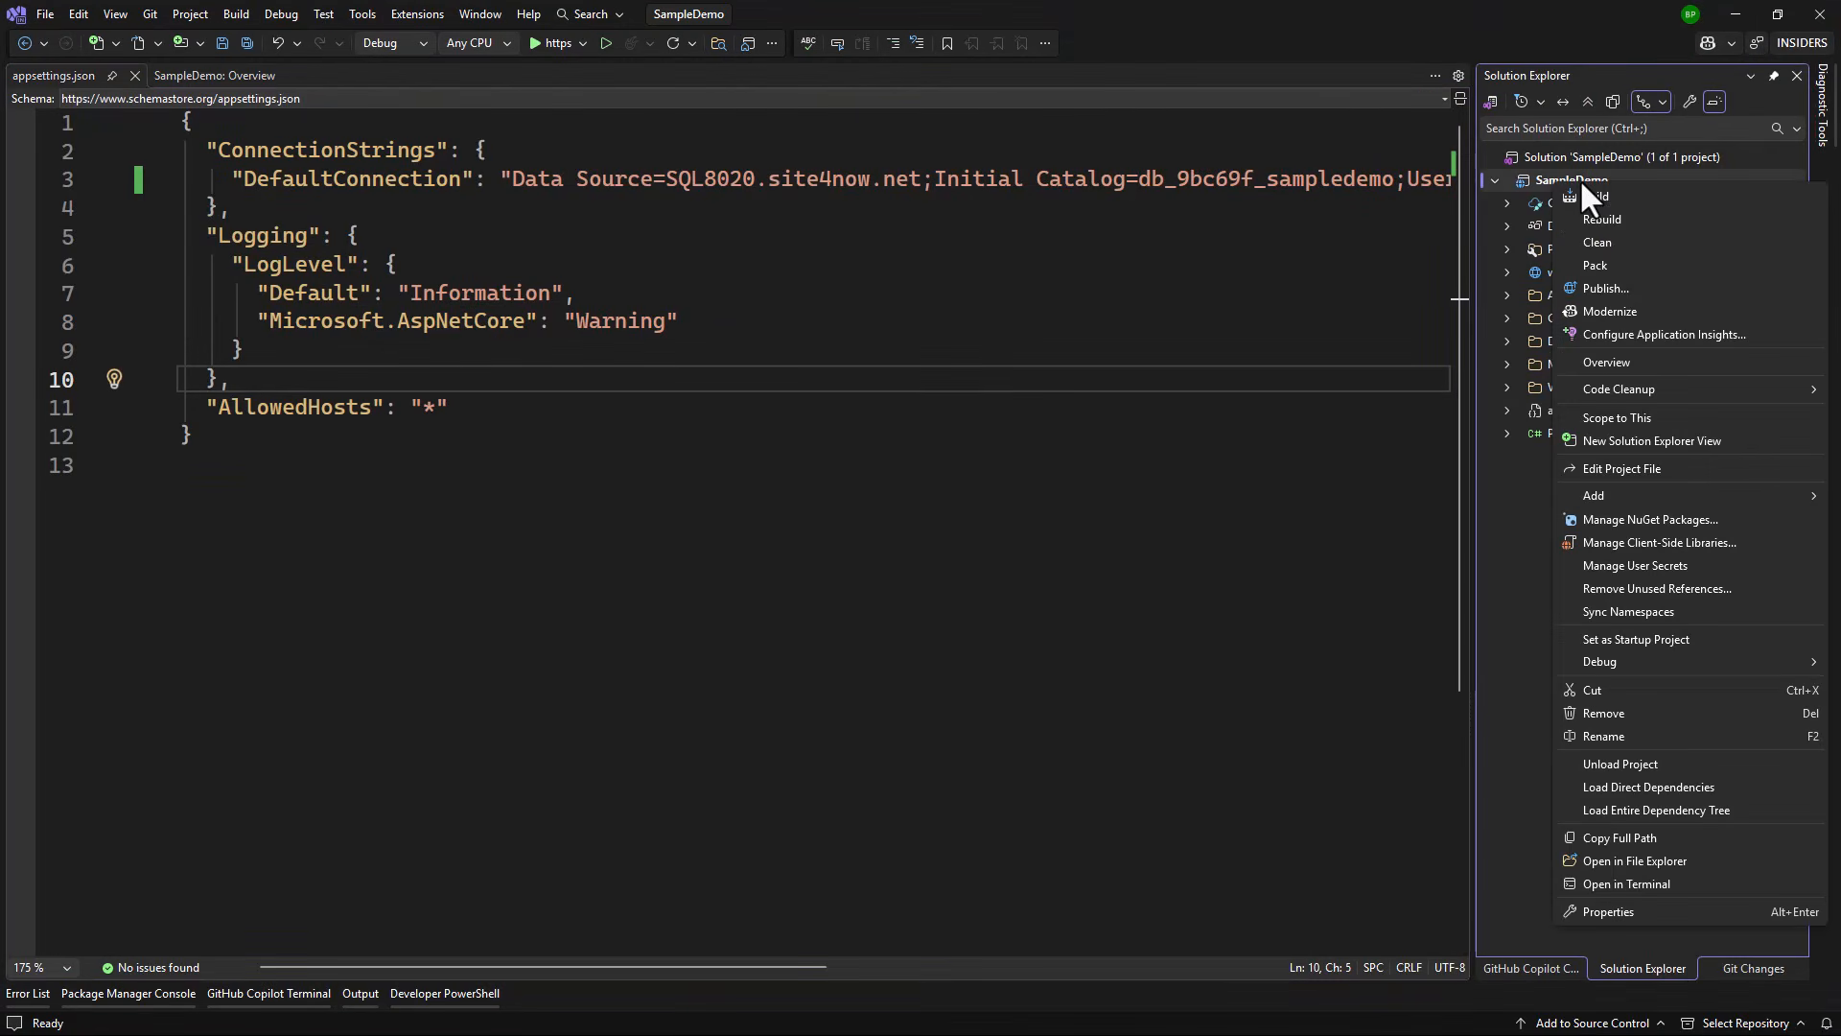
pyautogui.click(1611, 278)
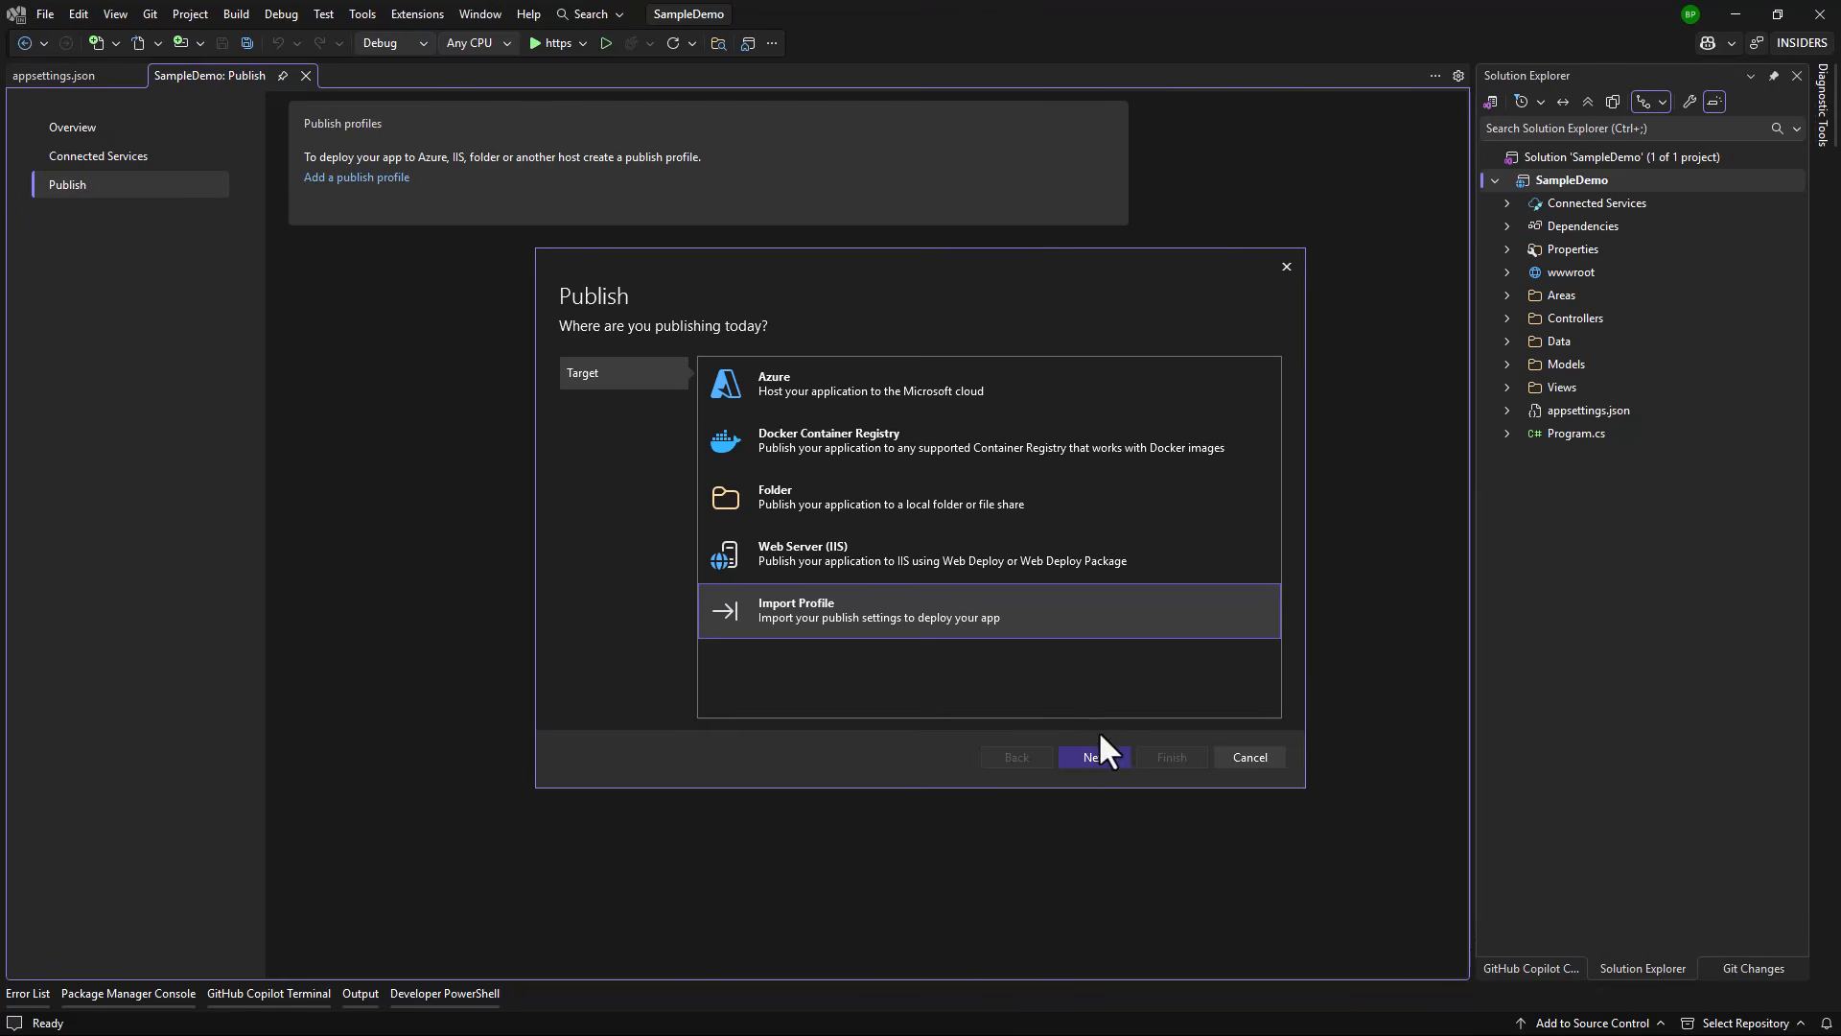
pyautogui.click(1095, 757)
pyautogui.click(1244, 386)
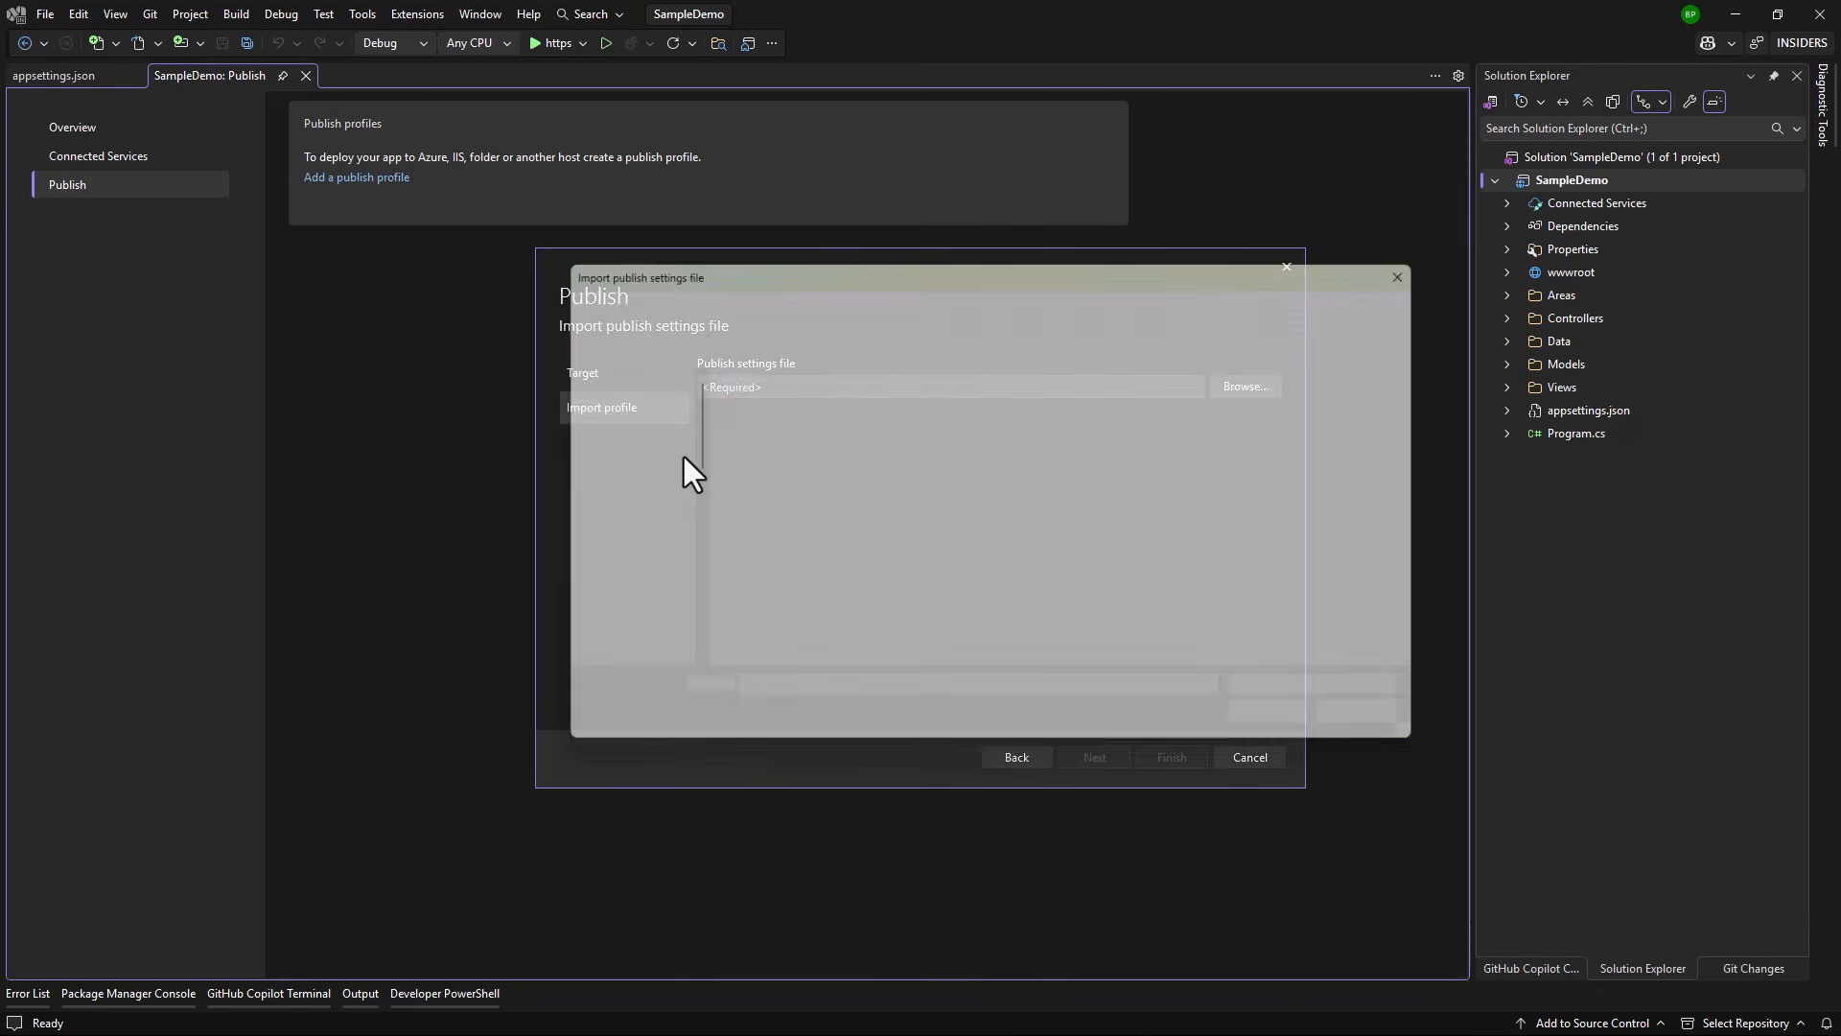
pyautogui.moveTo(681, 446); pyautogui.dragTo(683, 572)
pyautogui.click(638, 590)
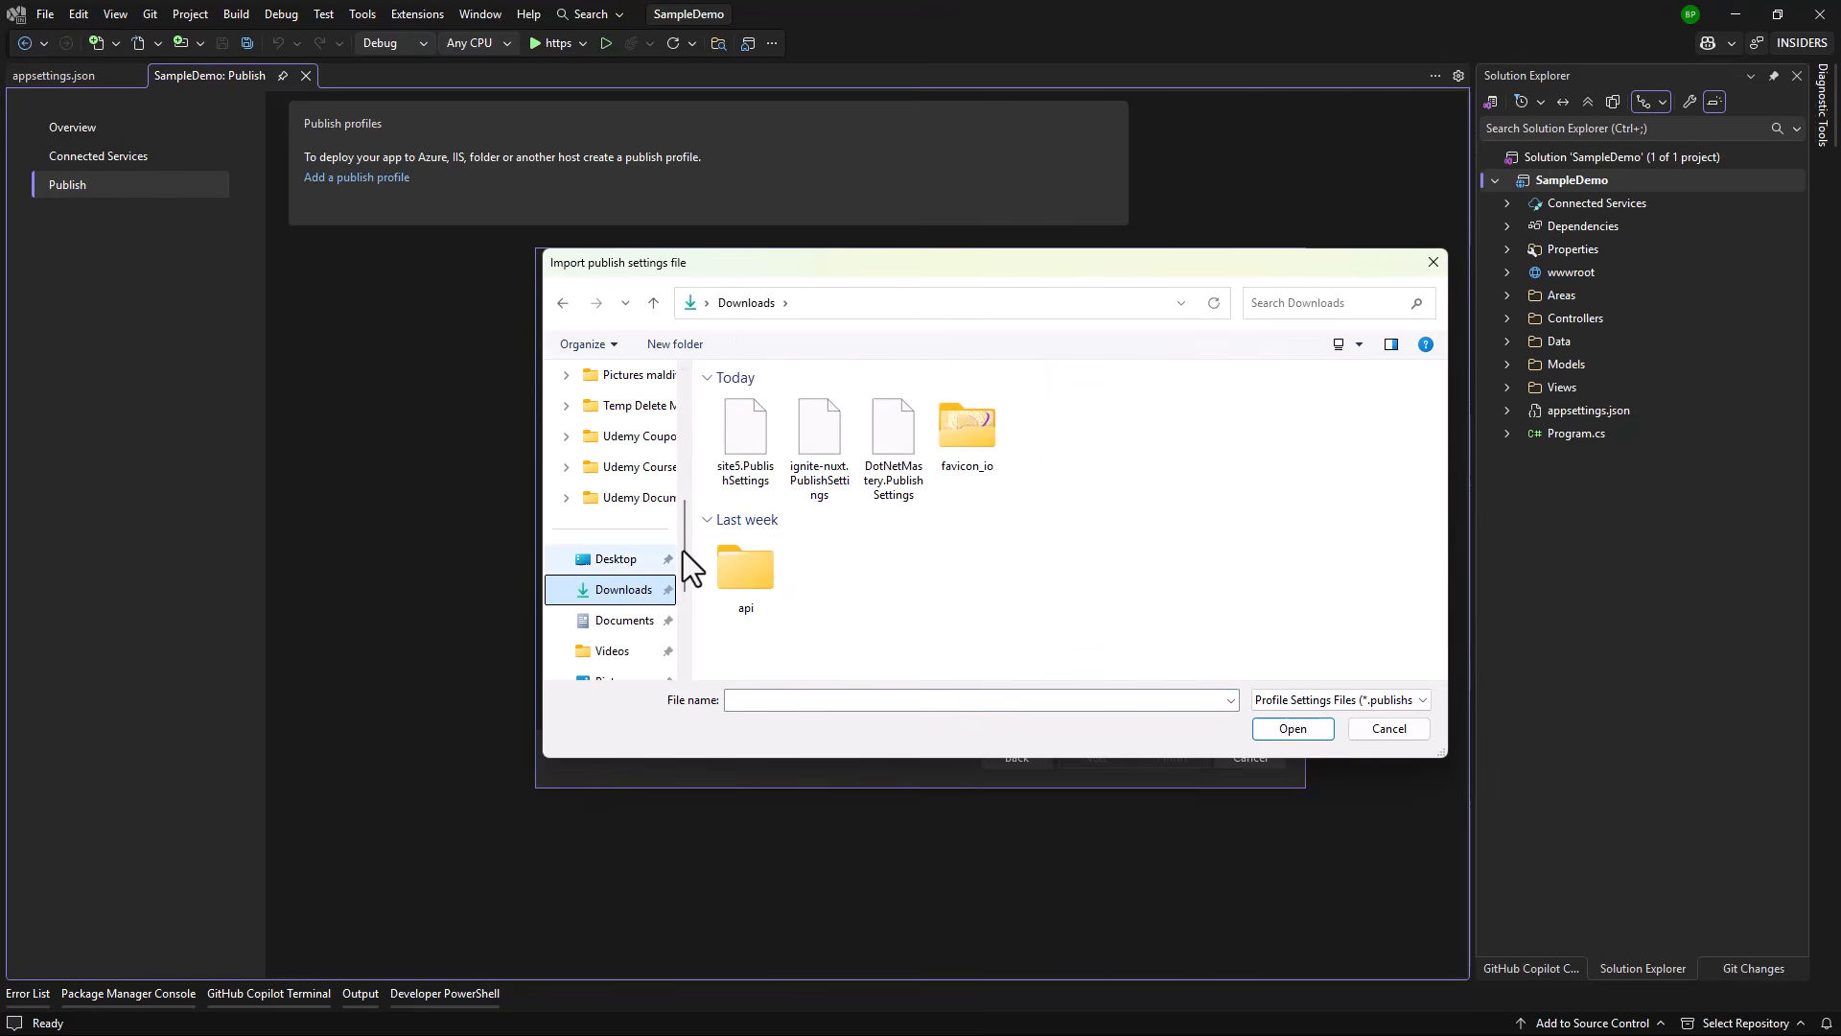
pyautogui.doubleClick(736, 437)
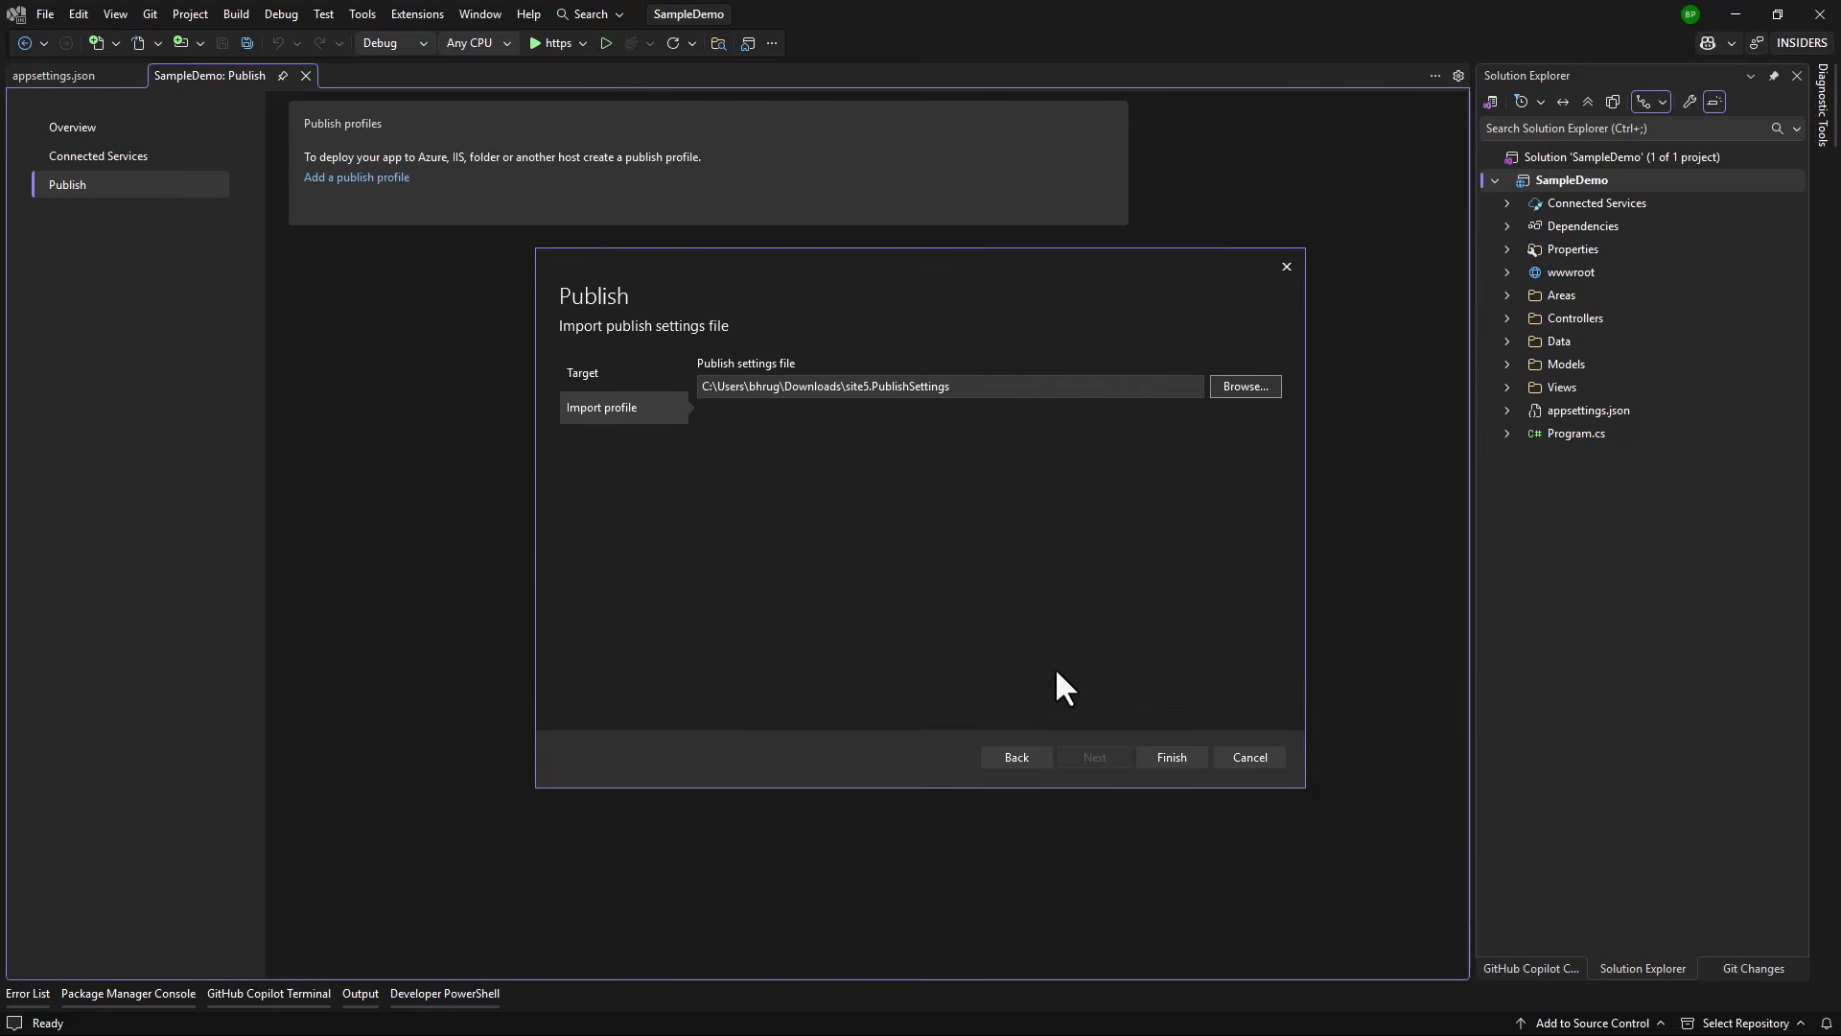
pyautogui.click(1172, 757)
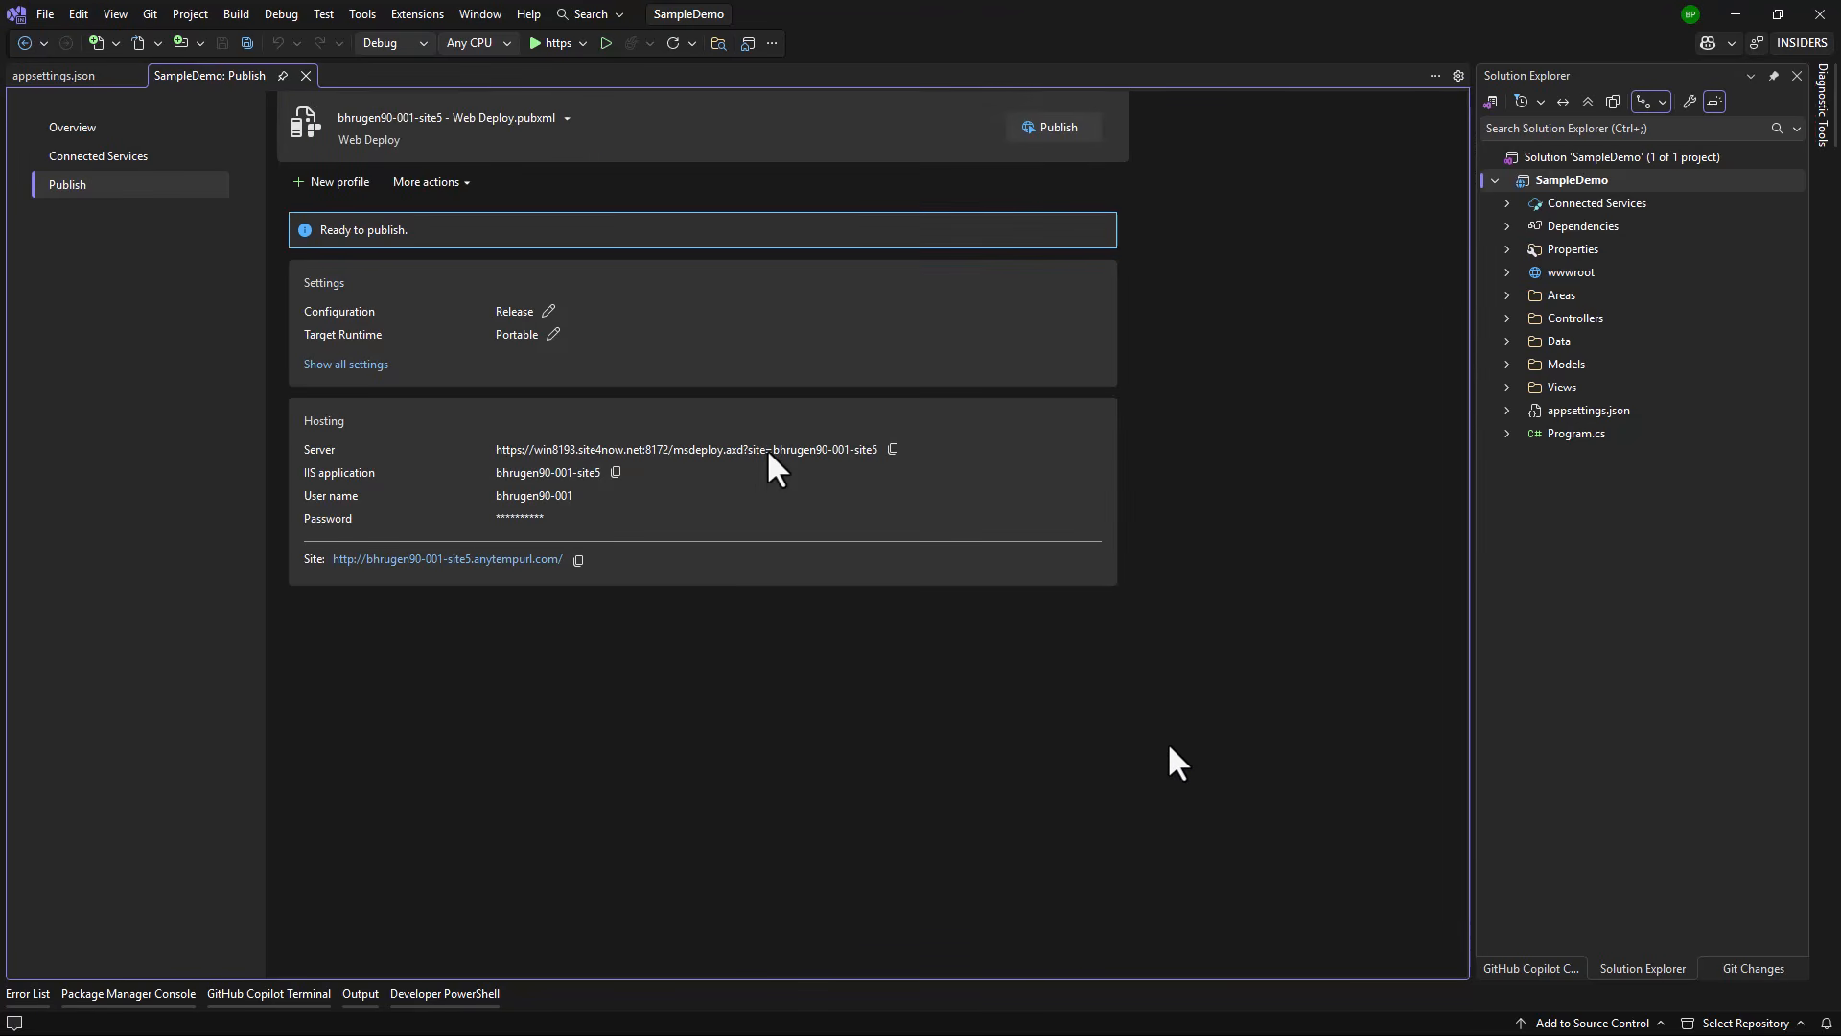
# Step: Publish with the Web Deploy password; the live site shows HTTP Error 500.34 about hosting models
pyautogui.click(1057, 128)
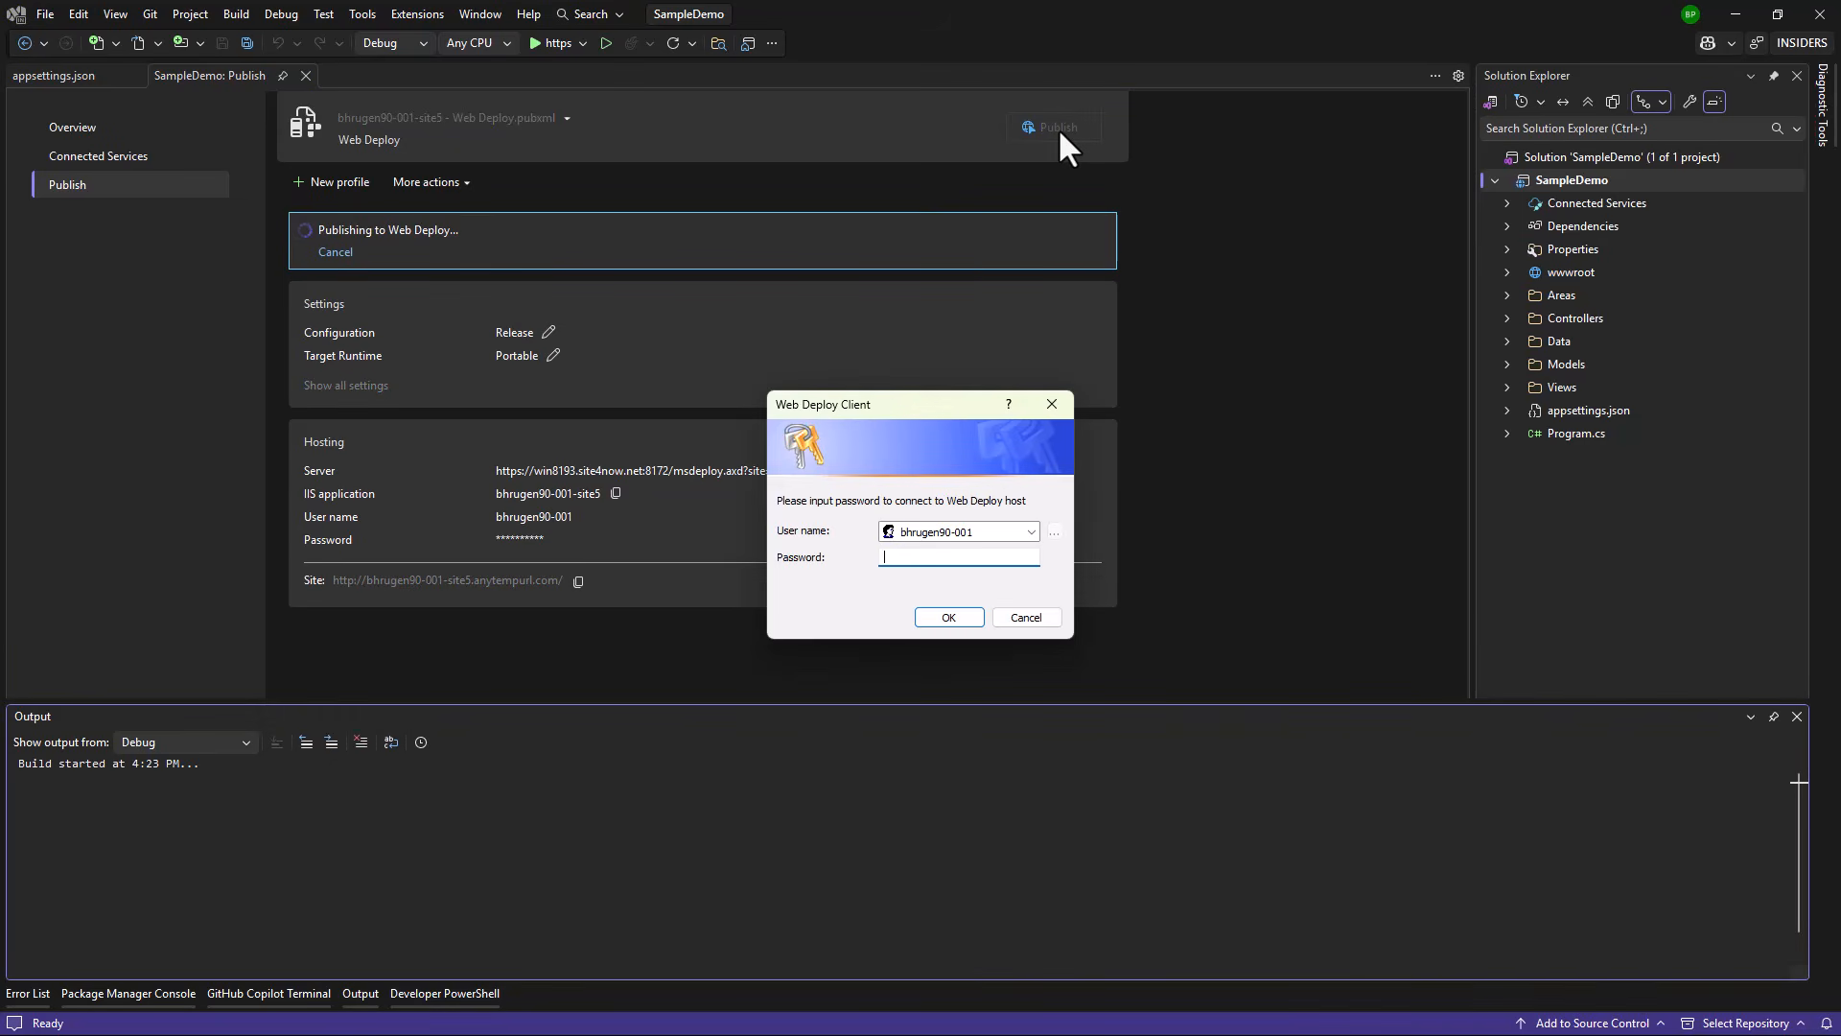
pyautogui.write('*******')
pyautogui.click(949, 617)
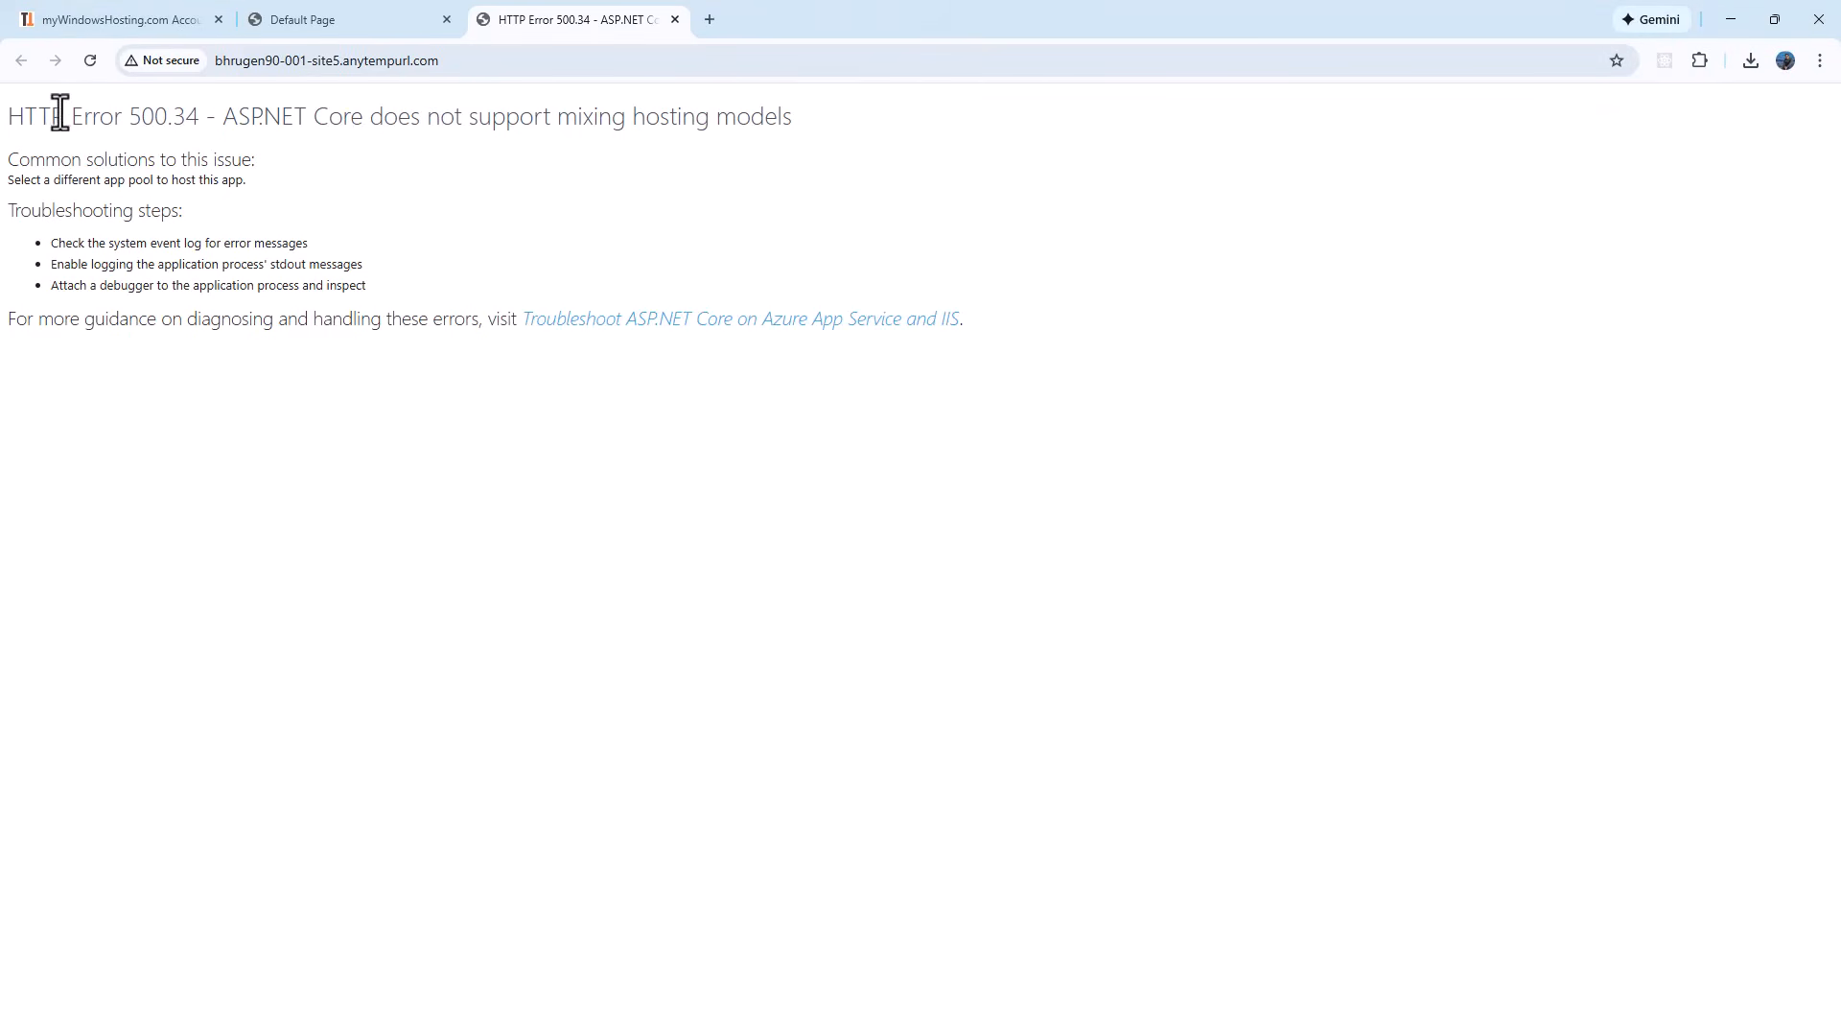
pyautogui.moveTo(64, 116); pyautogui.dragTo(768, 115)
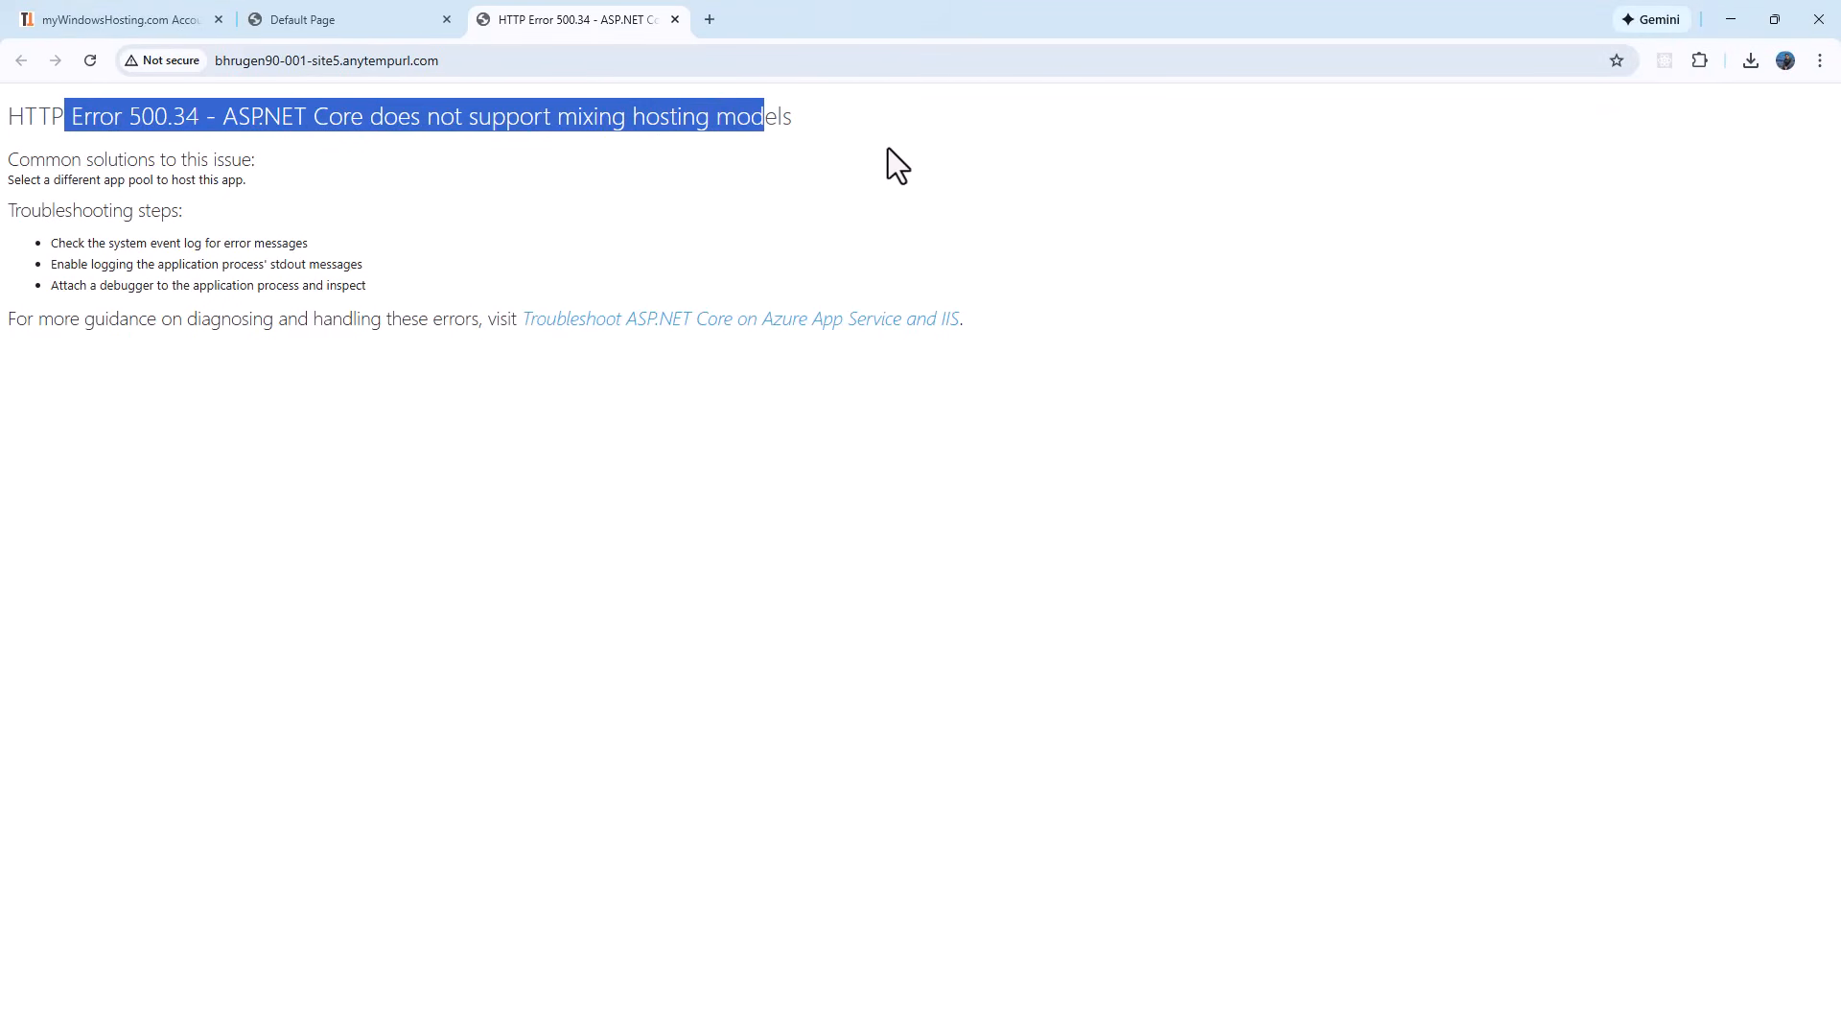
pyautogui.click(1736, 20)
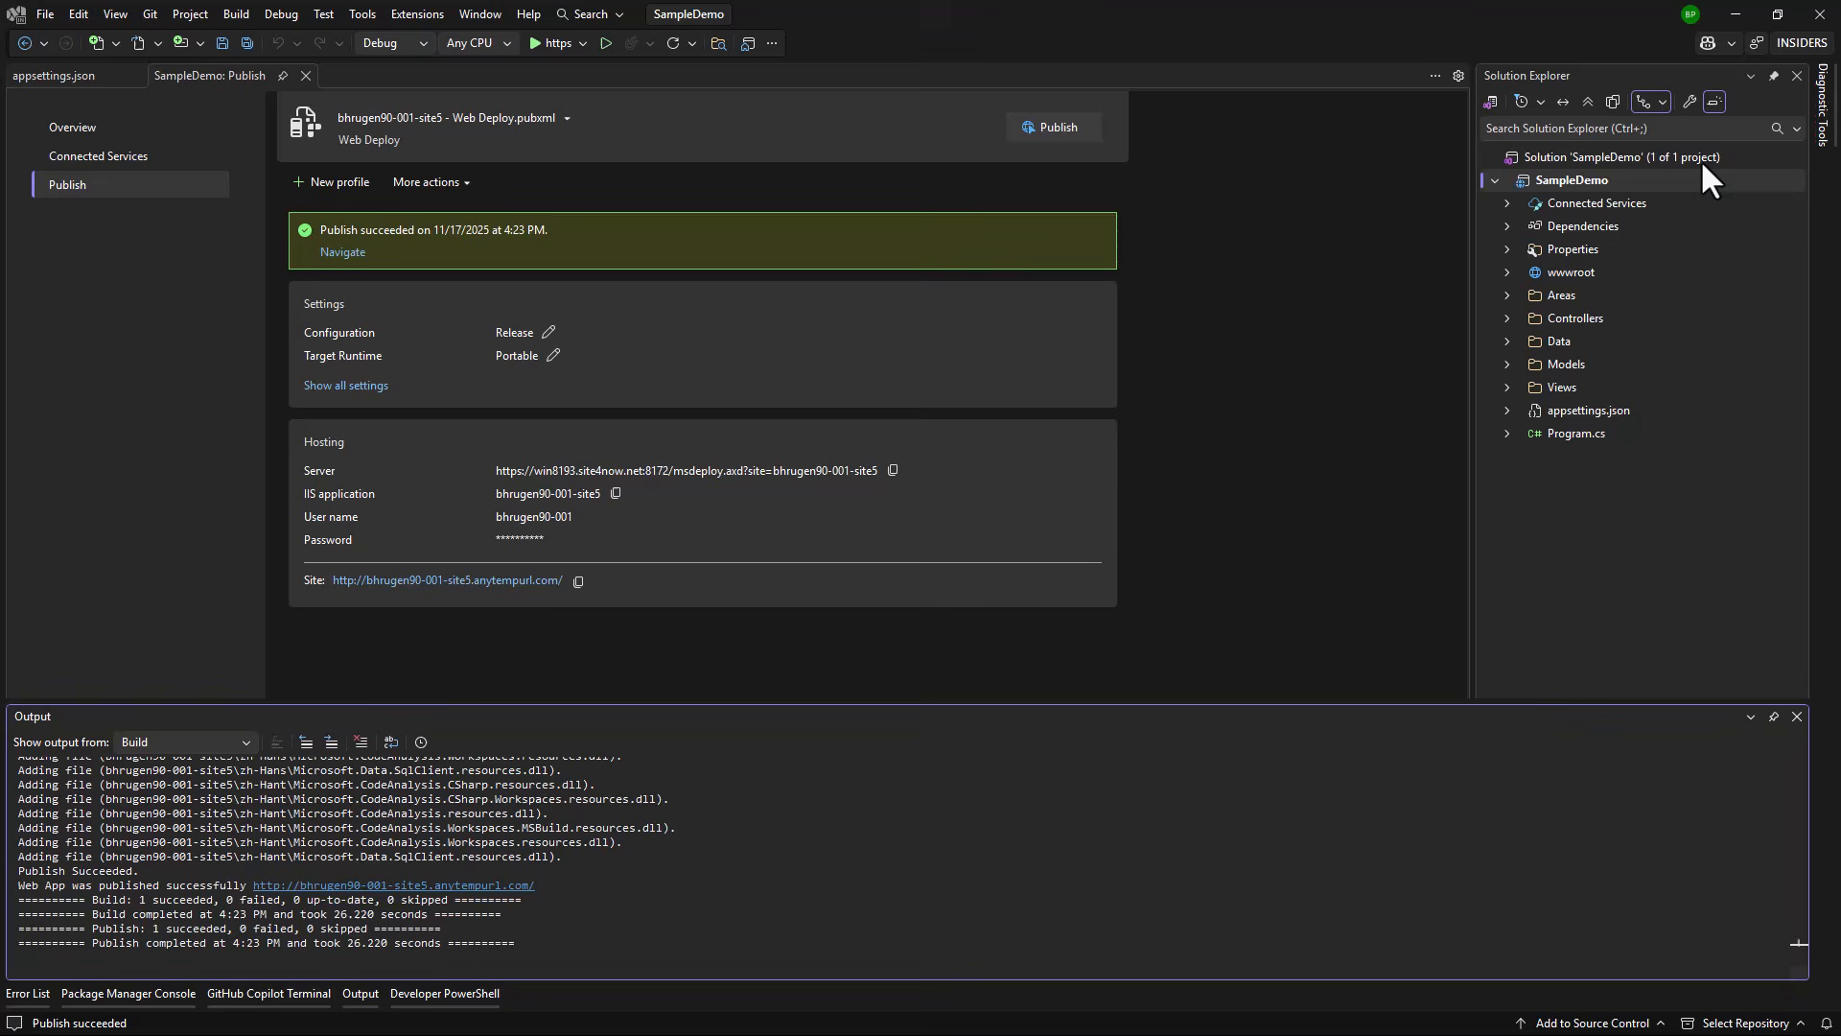
pyautogui.rightClick(1579, 180)
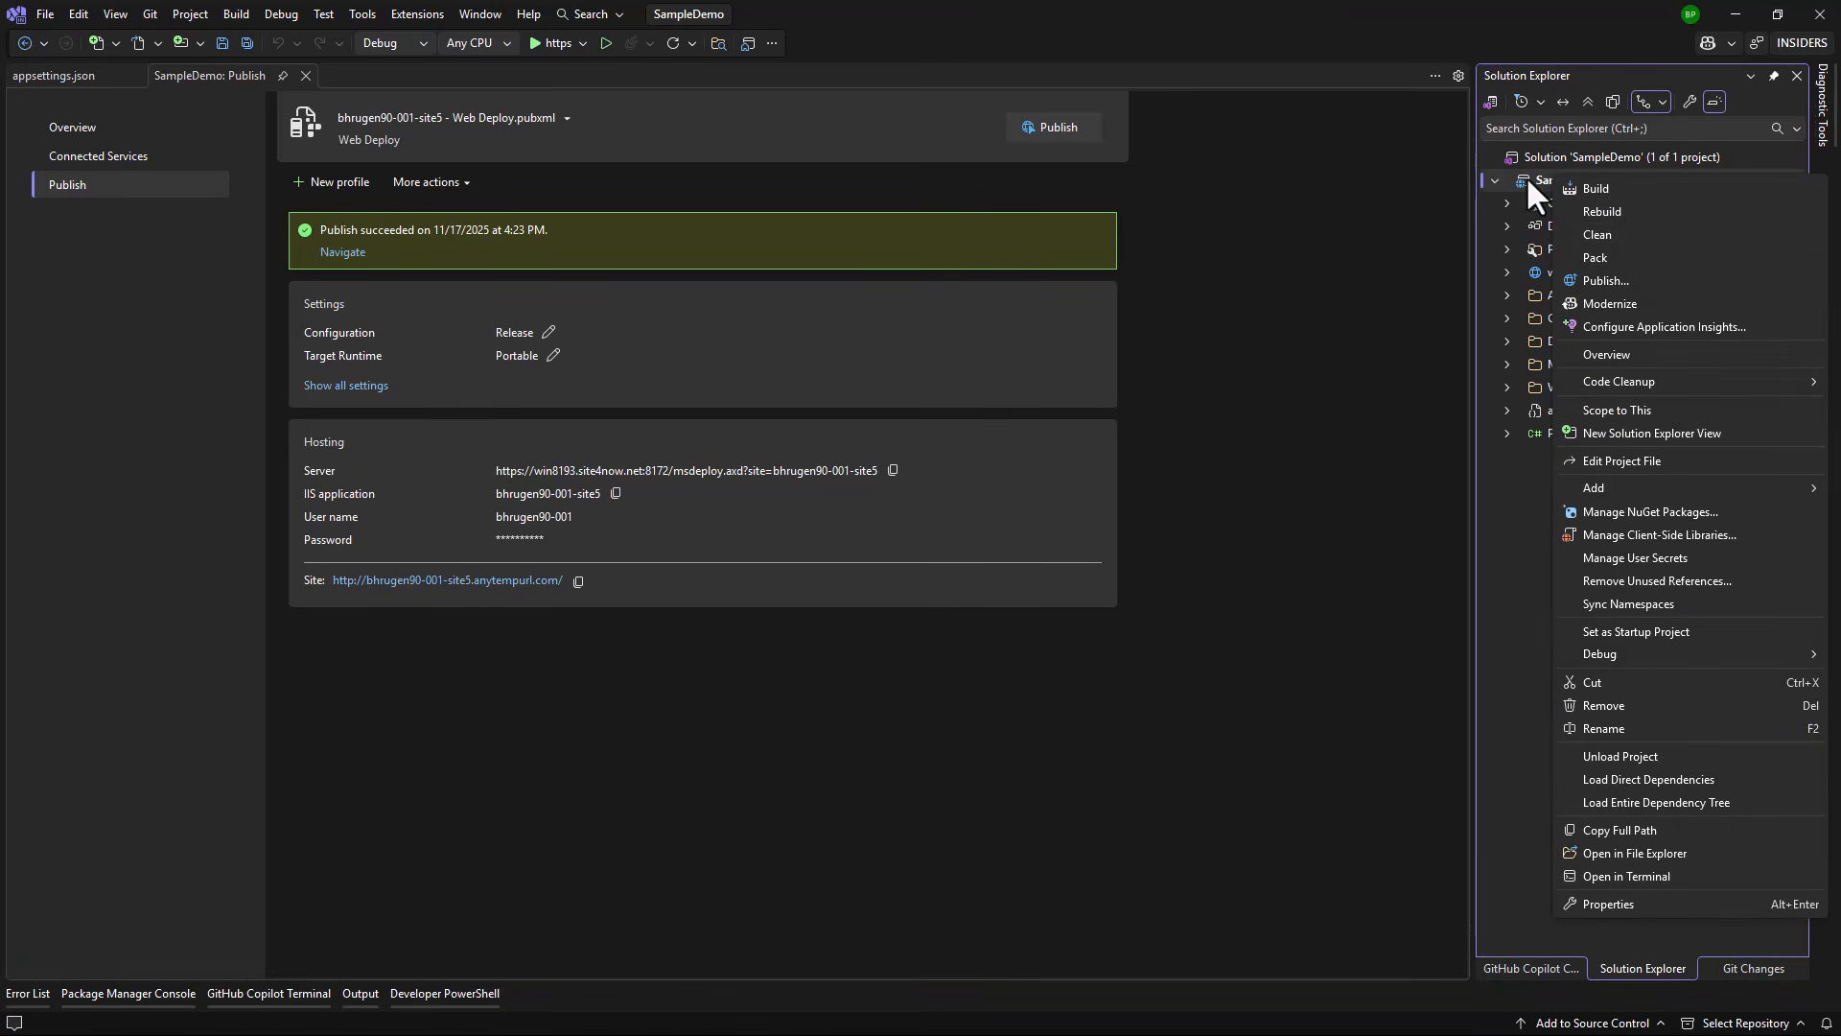
# Step: Add <AspNetCoreHostingModel>OutOfProcess</AspNetCoreHostingModel> after ImplicitUsings in SampleDemo's project file and save
pyautogui.click(1622, 461)
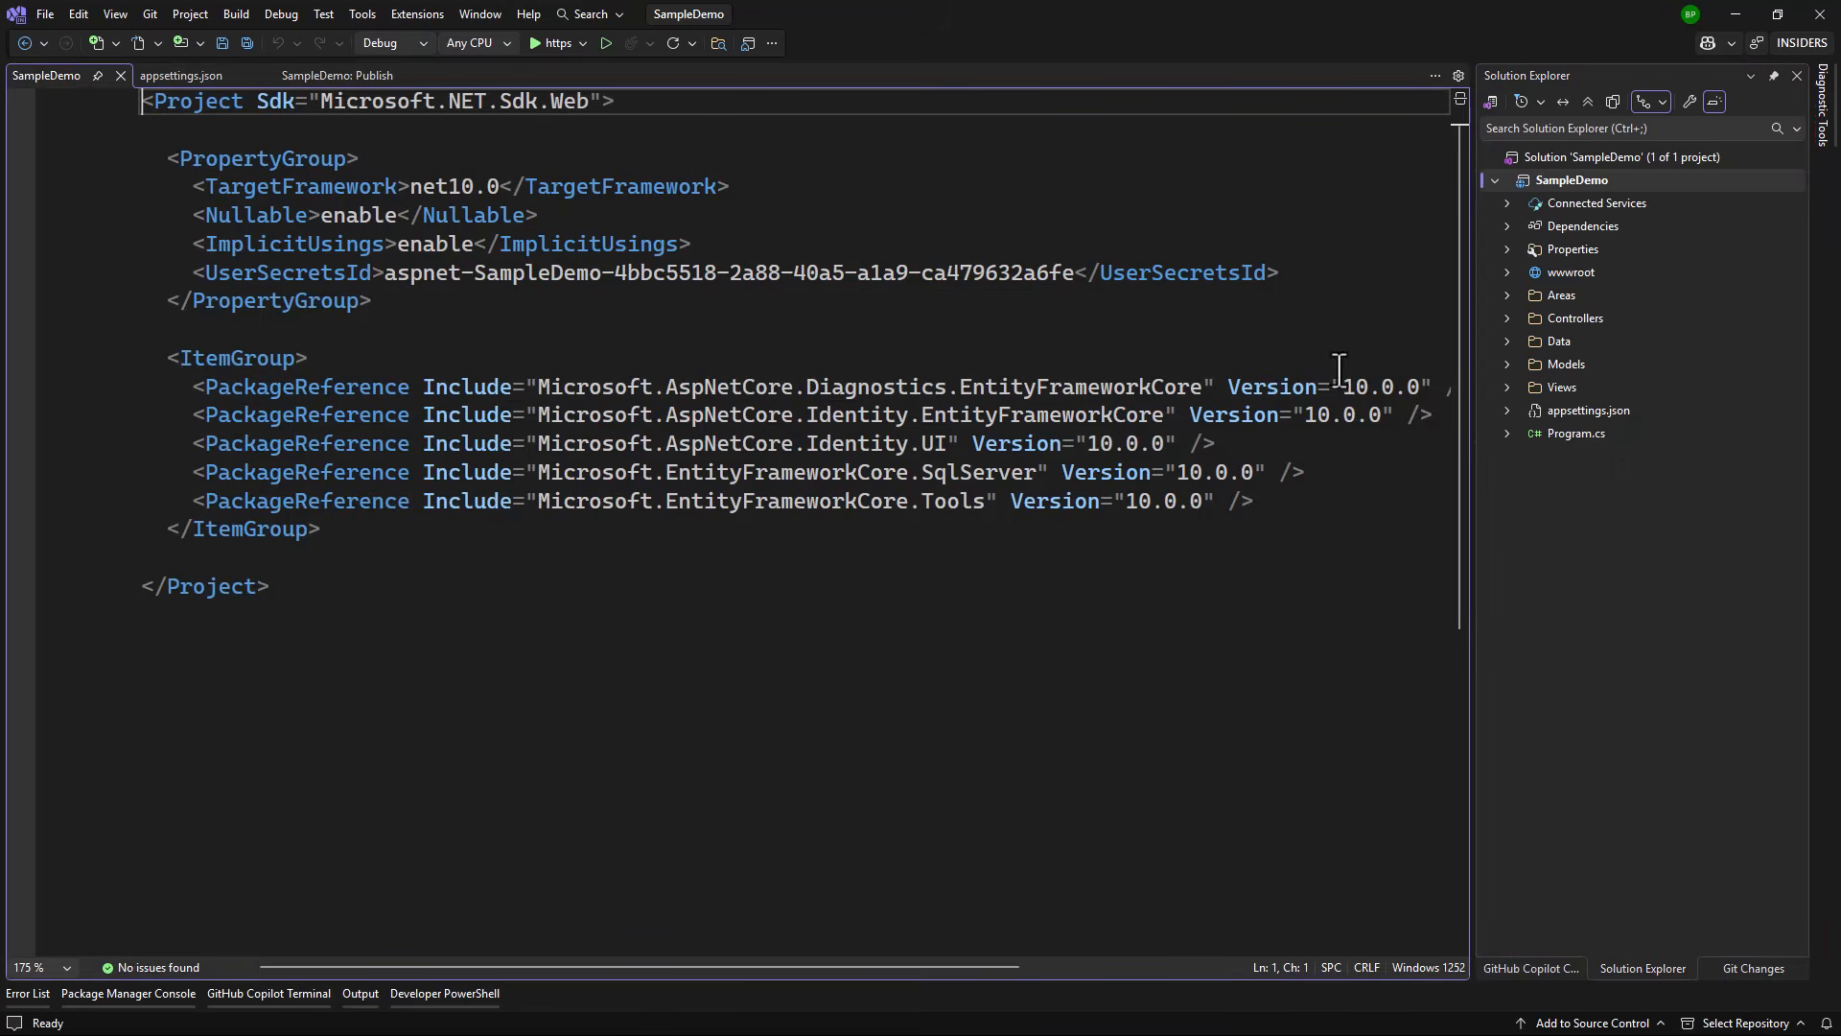
pyautogui.click(740, 247)
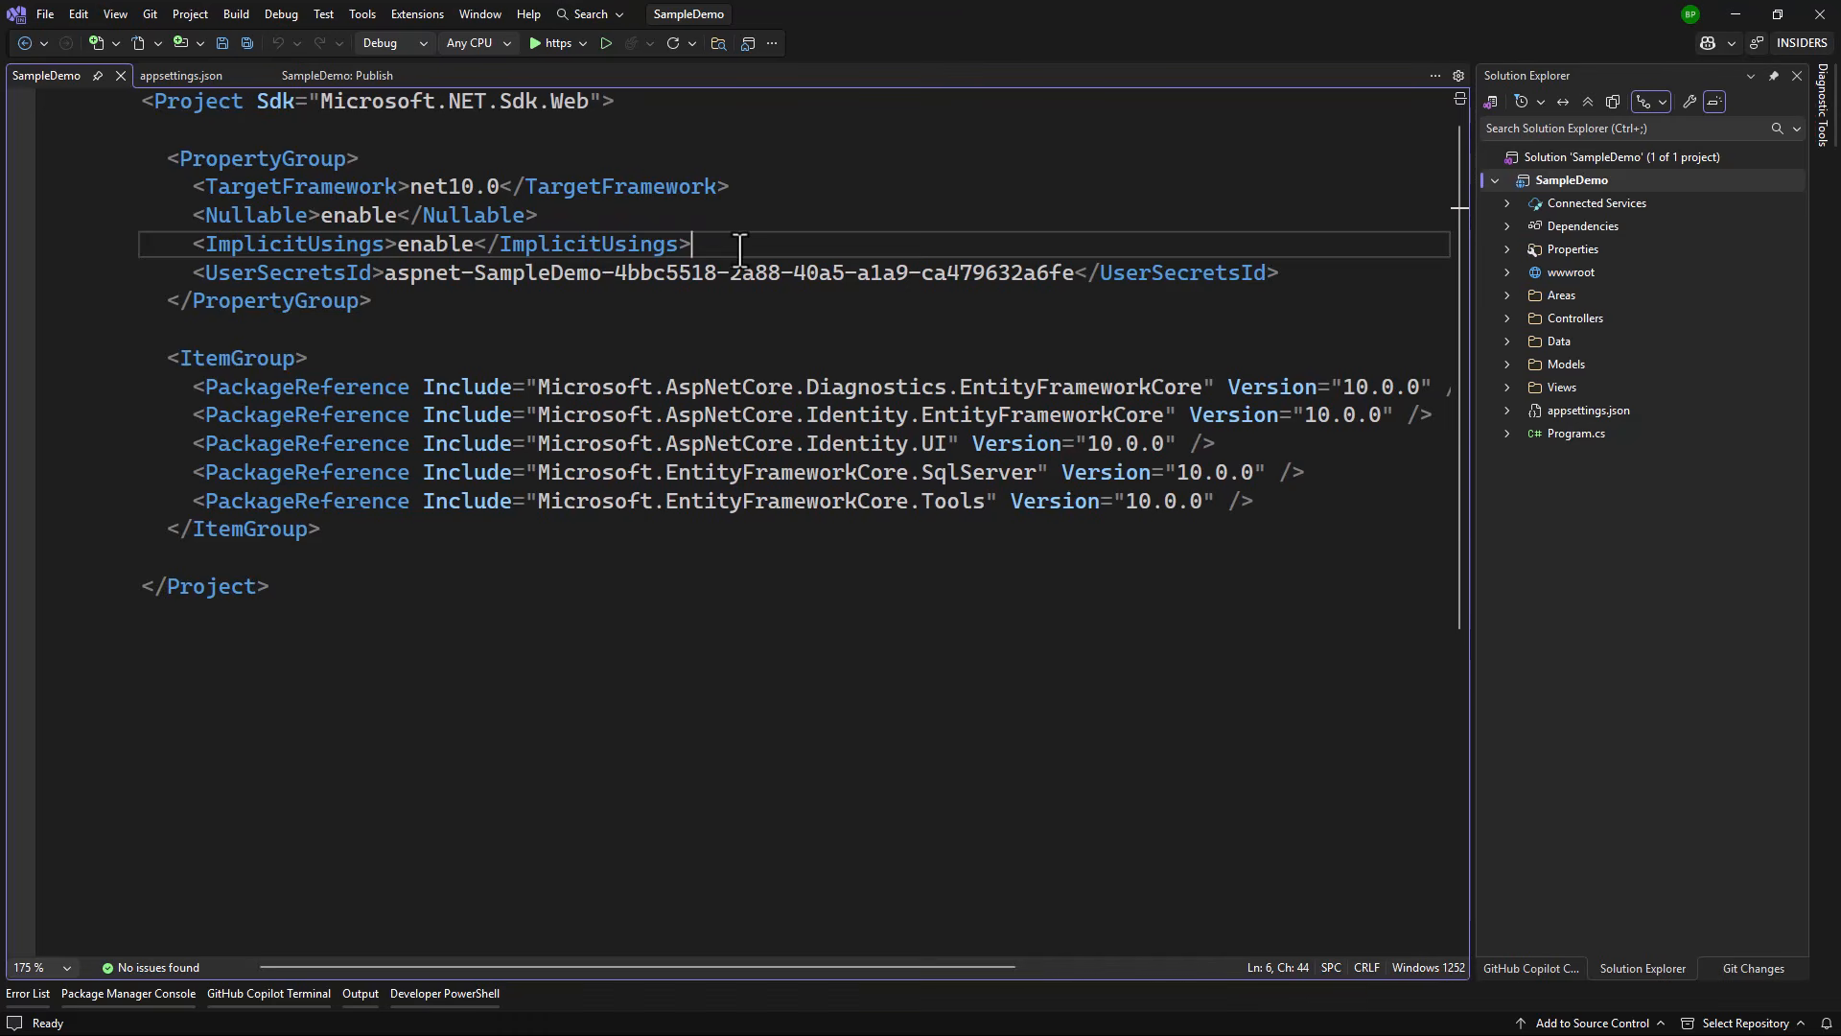
pyautogui.press('Return')
pyautogui.write('<AspNetCoreHostingModel></AspNetCoreHostingModel>')
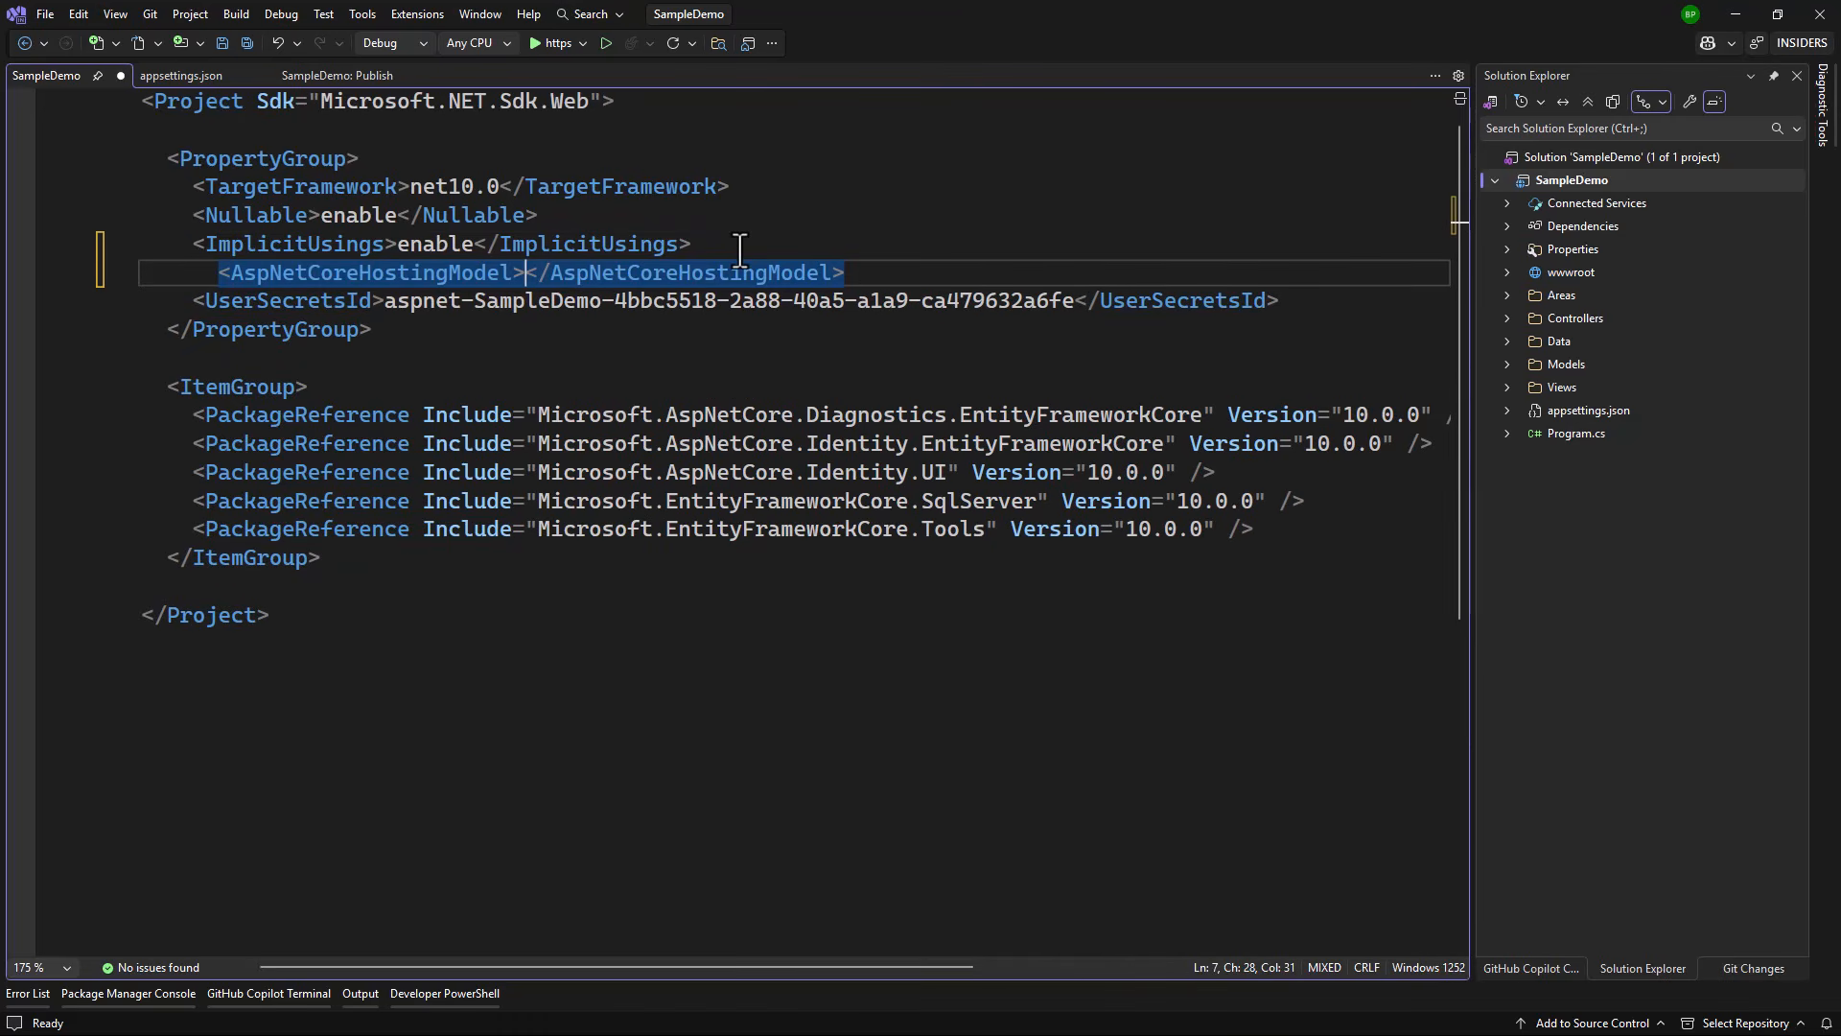
pyautogui.write('OutO')
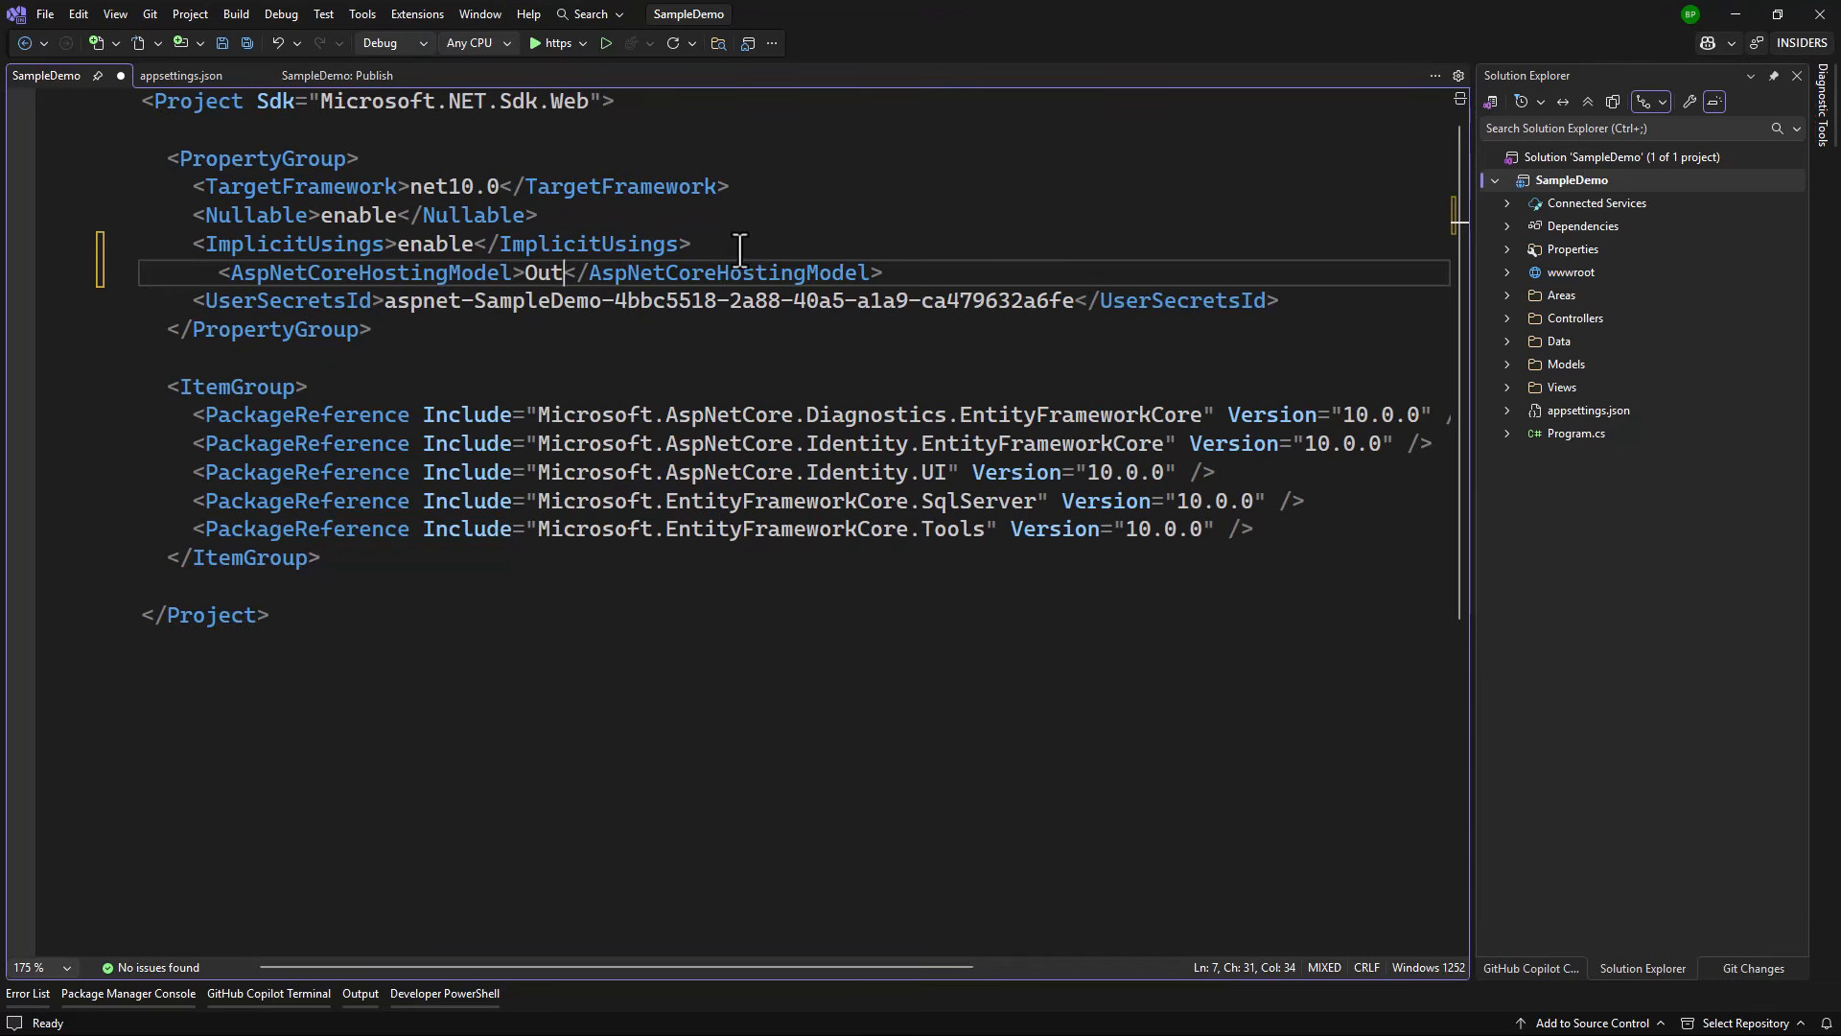
pyautogui.write('fProcess')
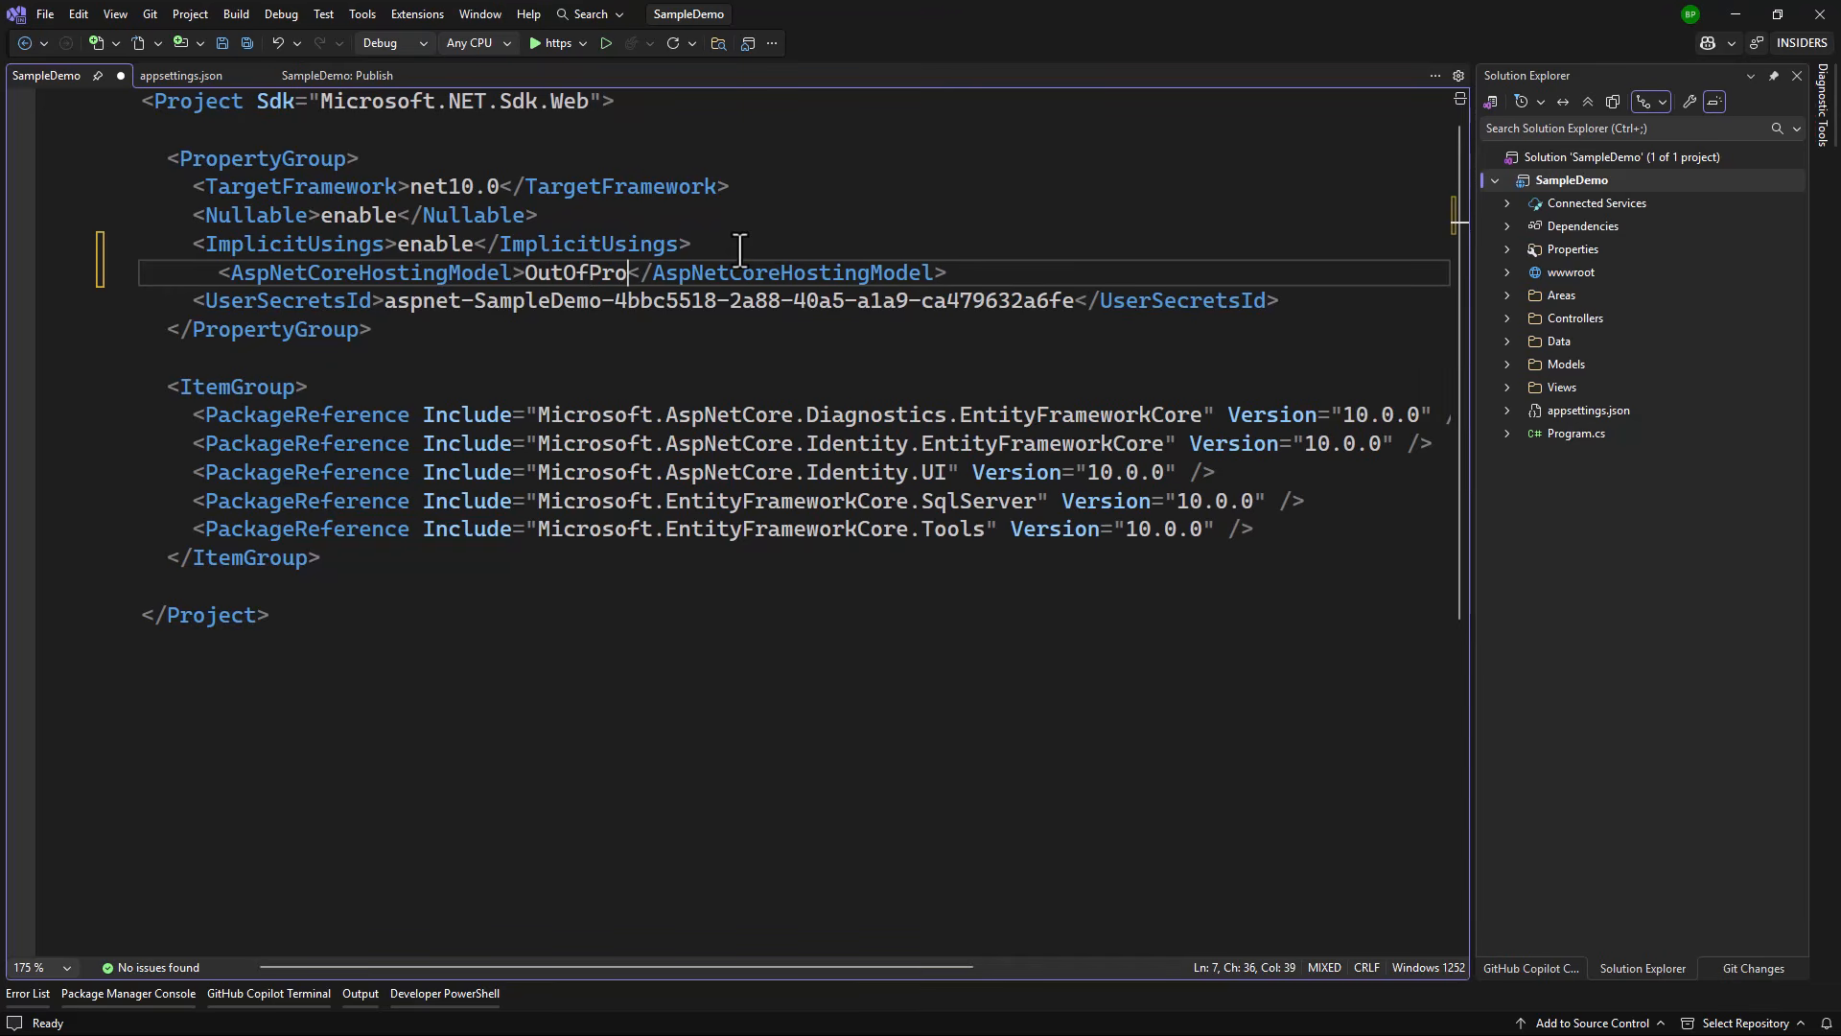
pyautogui.click(732, 228)
pyautogui.hotkey('ctrl', 's')
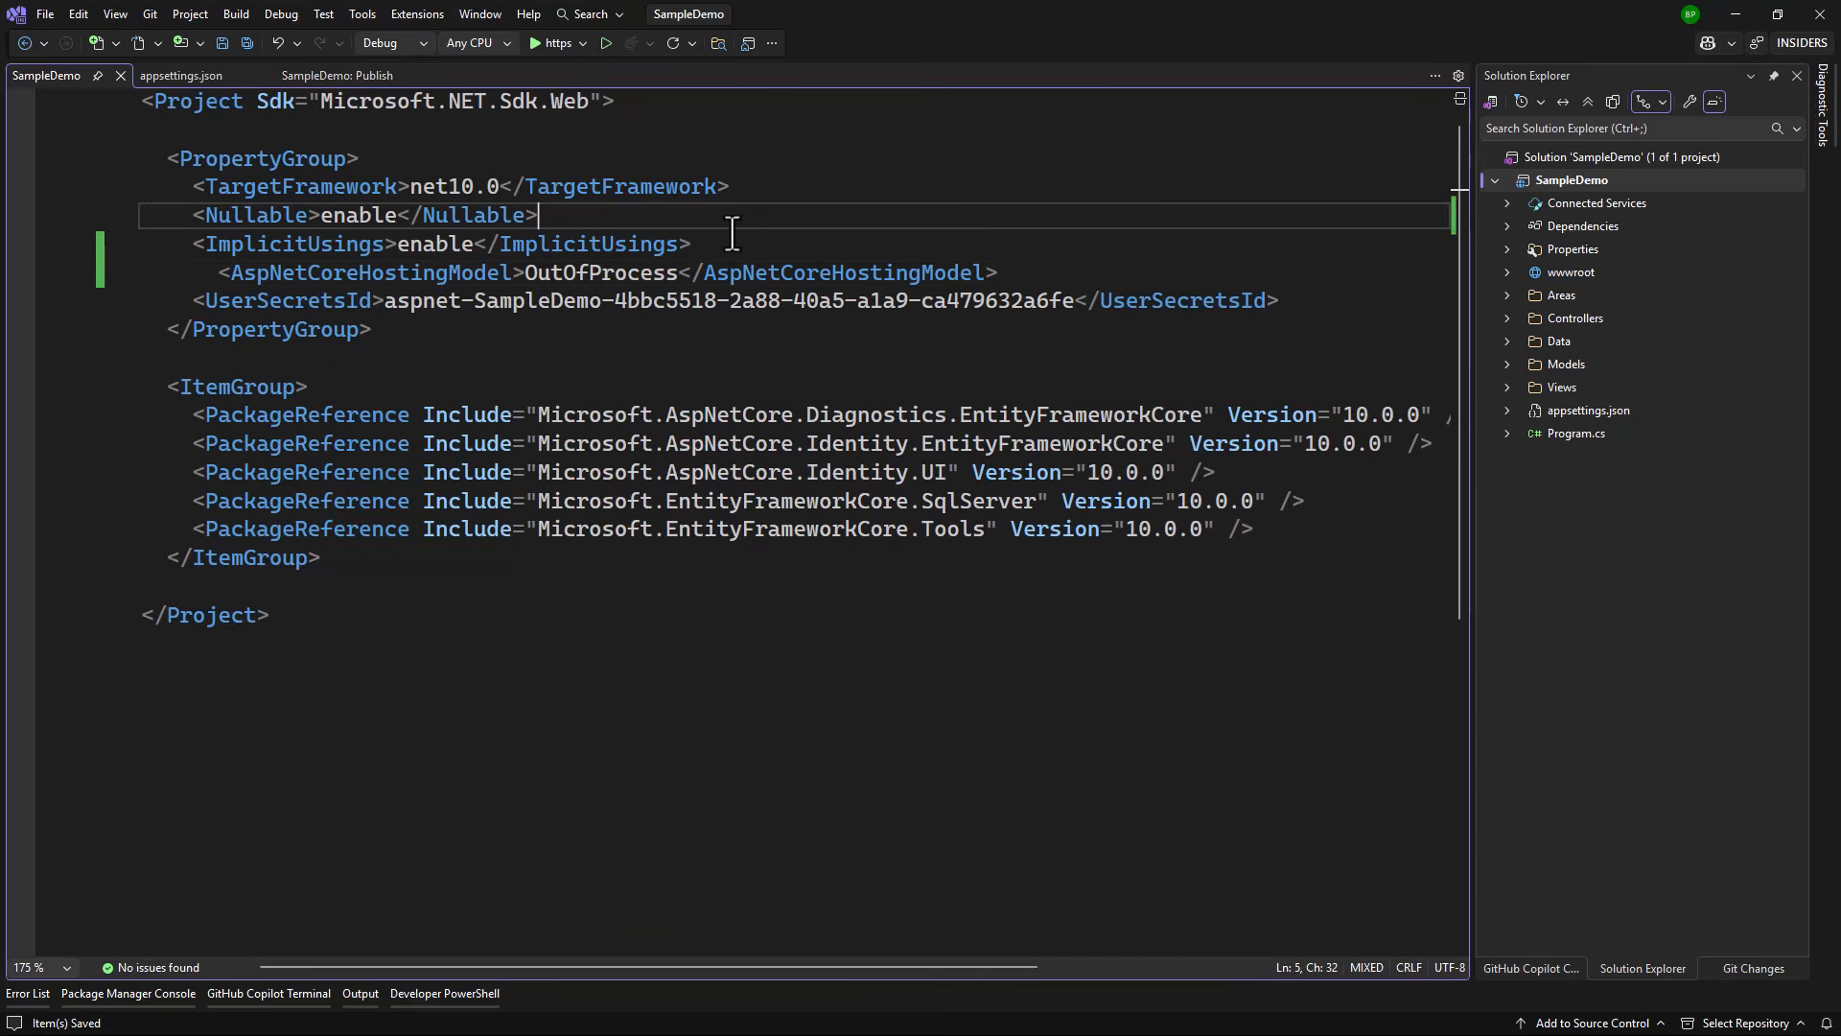
# Step: Republish SampleDemo from its Publish page, entering the Web Deploy password when prompted
pyautogui.rightClick(1544, 177)
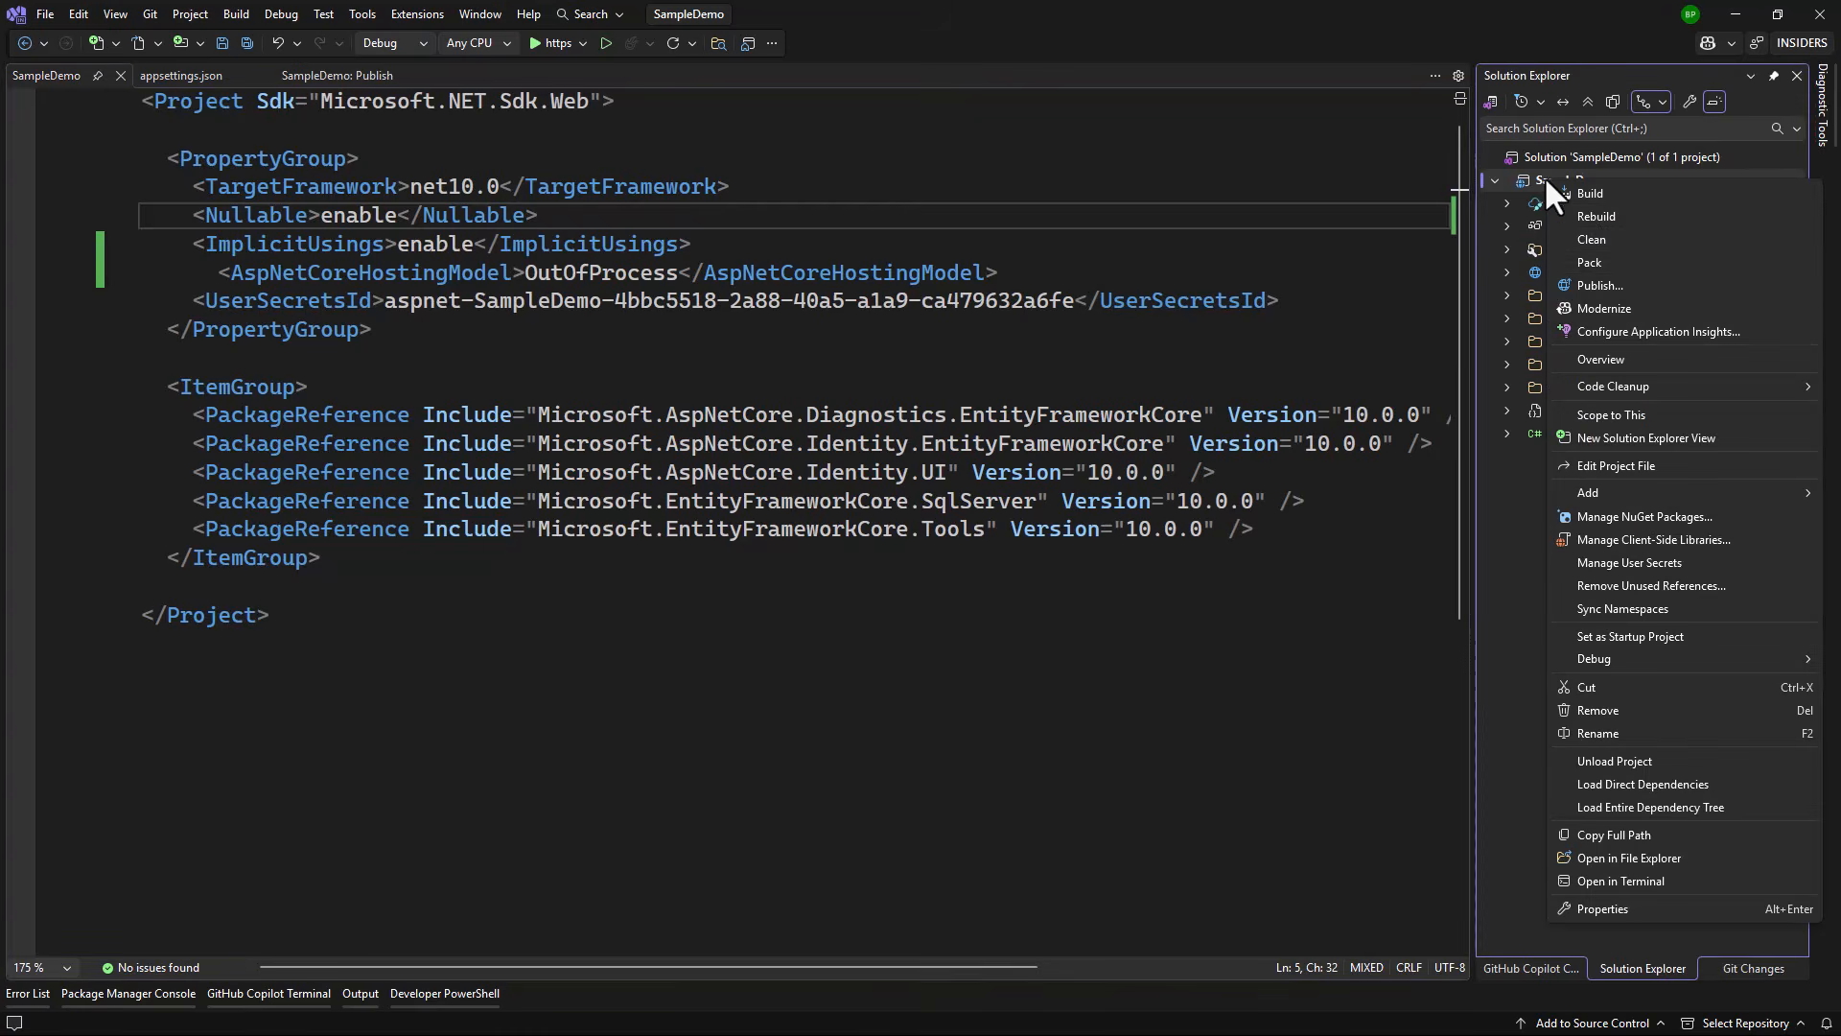
pyautogui.click(1609, 278)
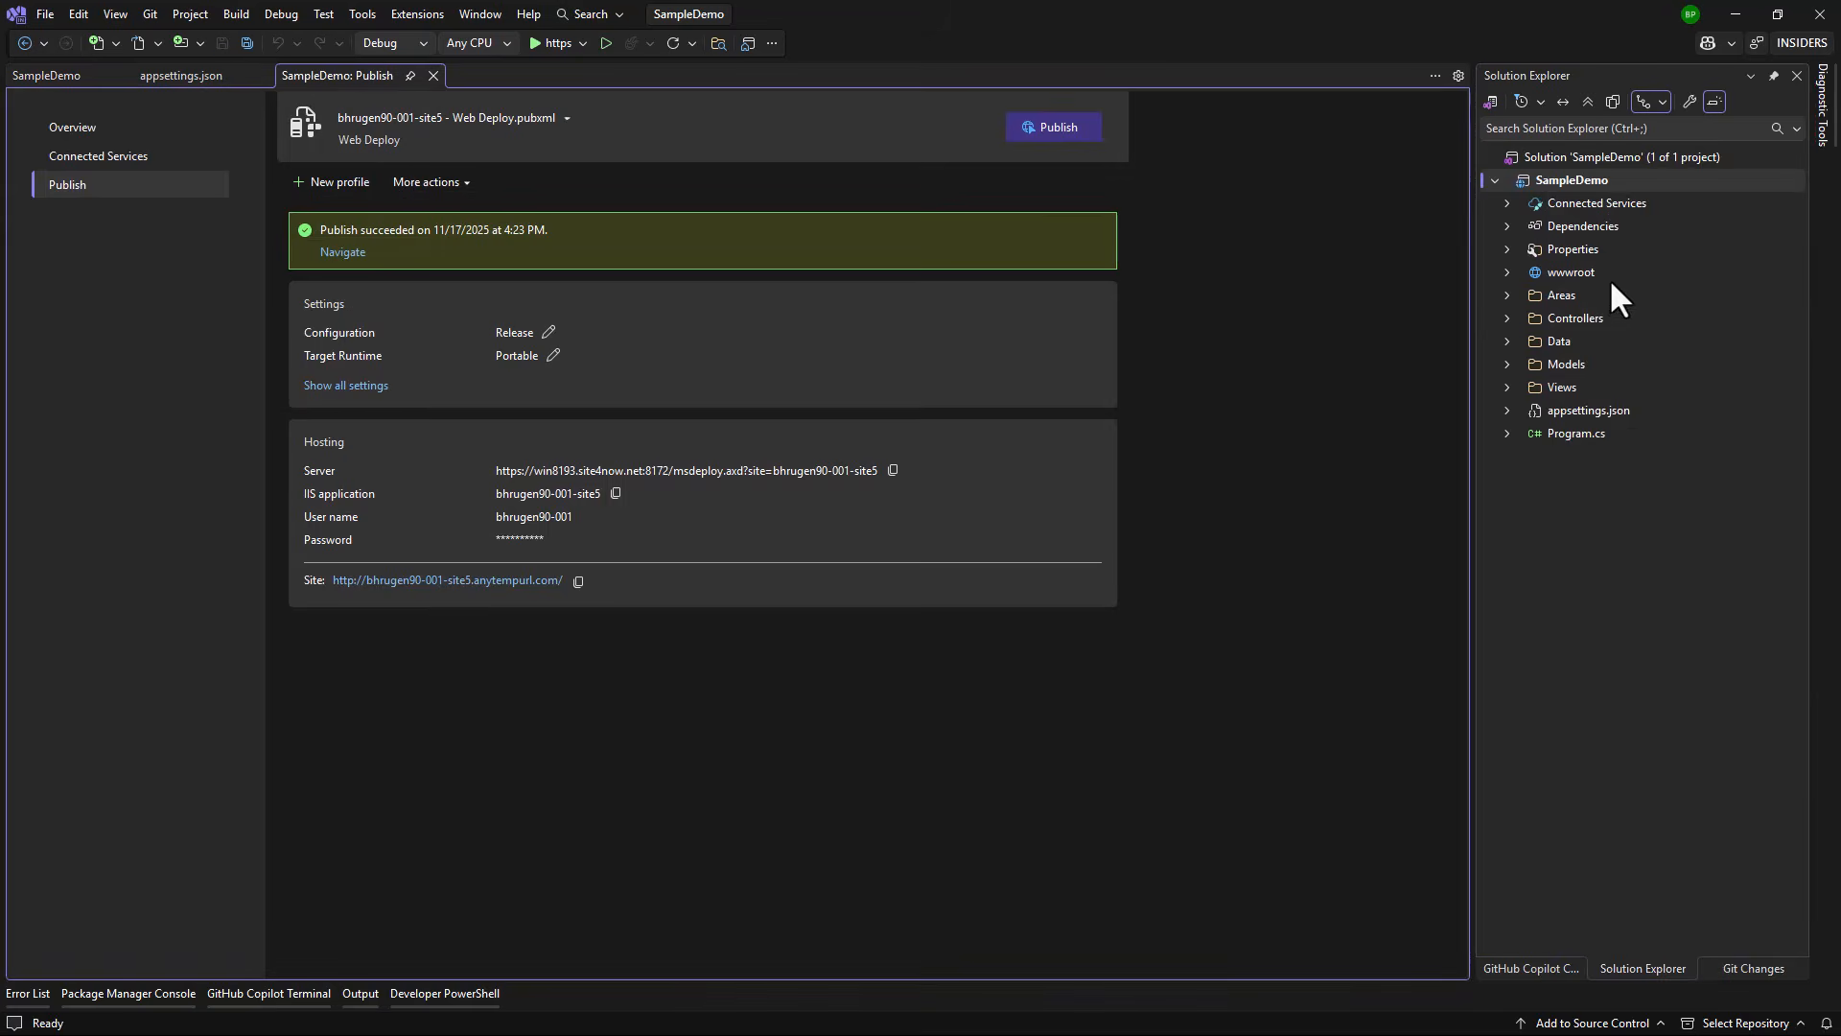
pyautogui.click(1050, 132)
pyautogui.write('•')
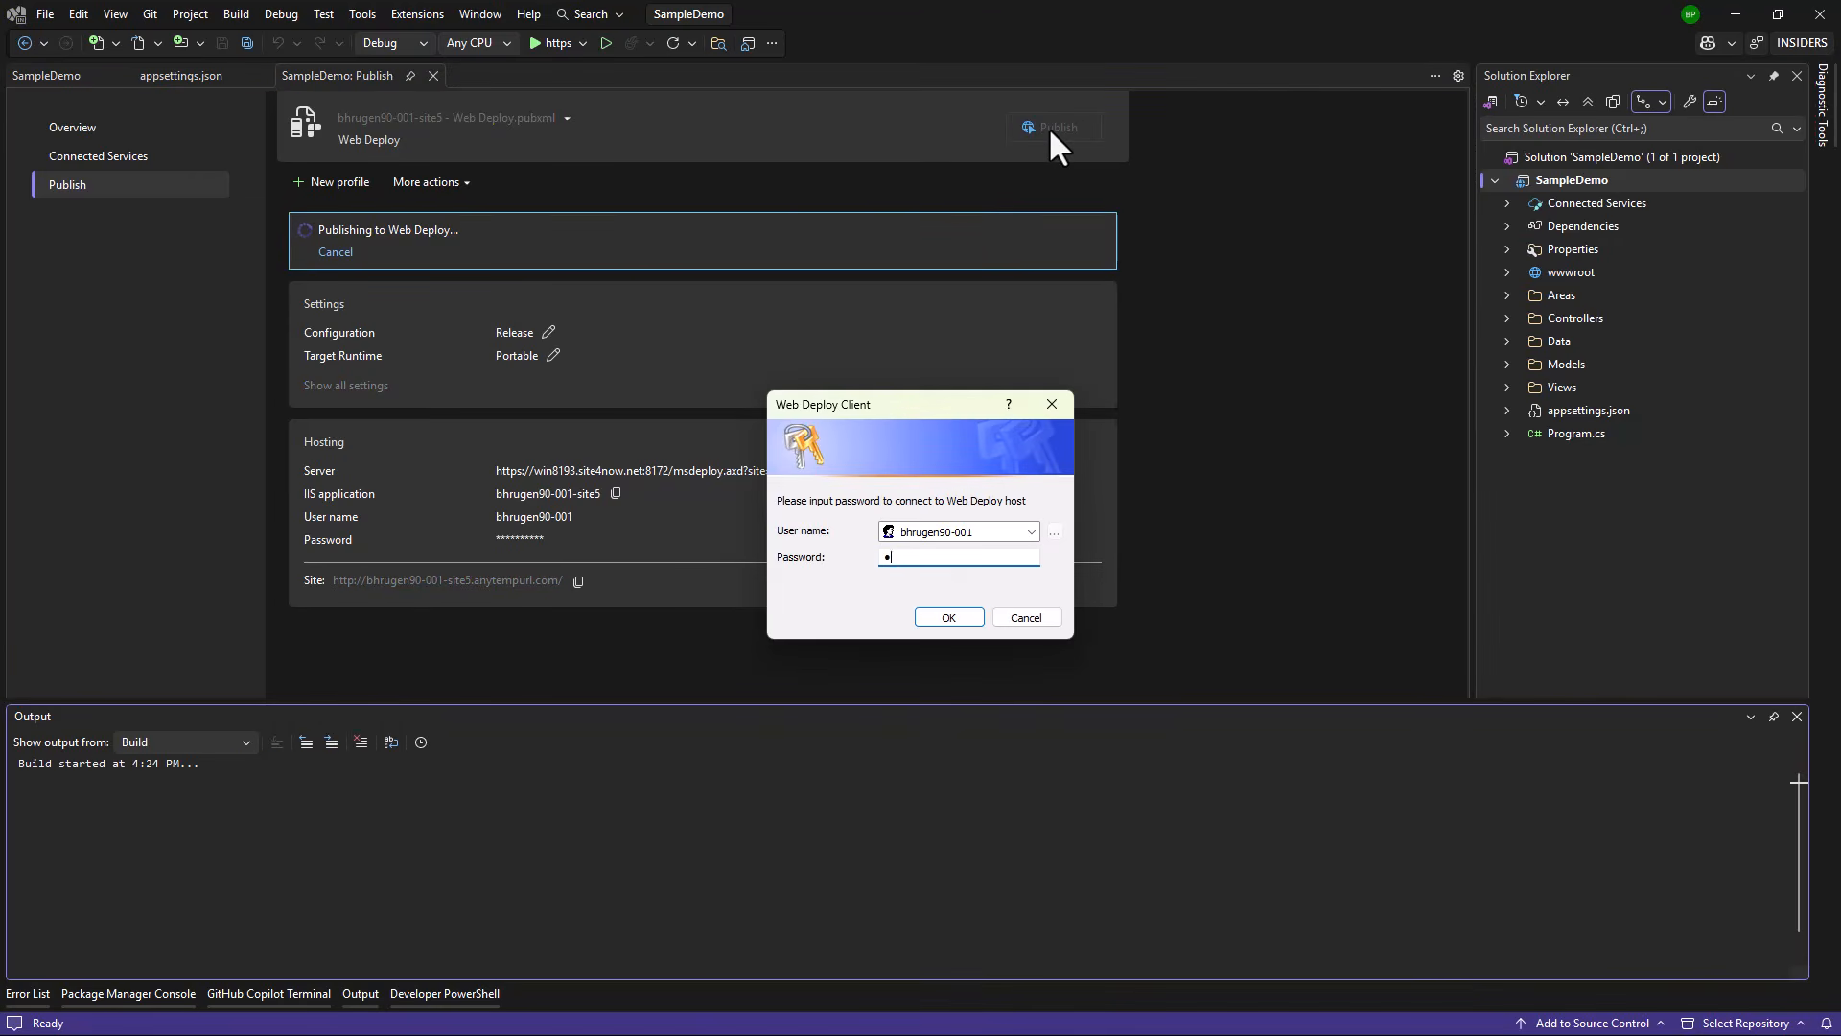
pyautogui.write('•••••••')
pyautogui.press('Return')
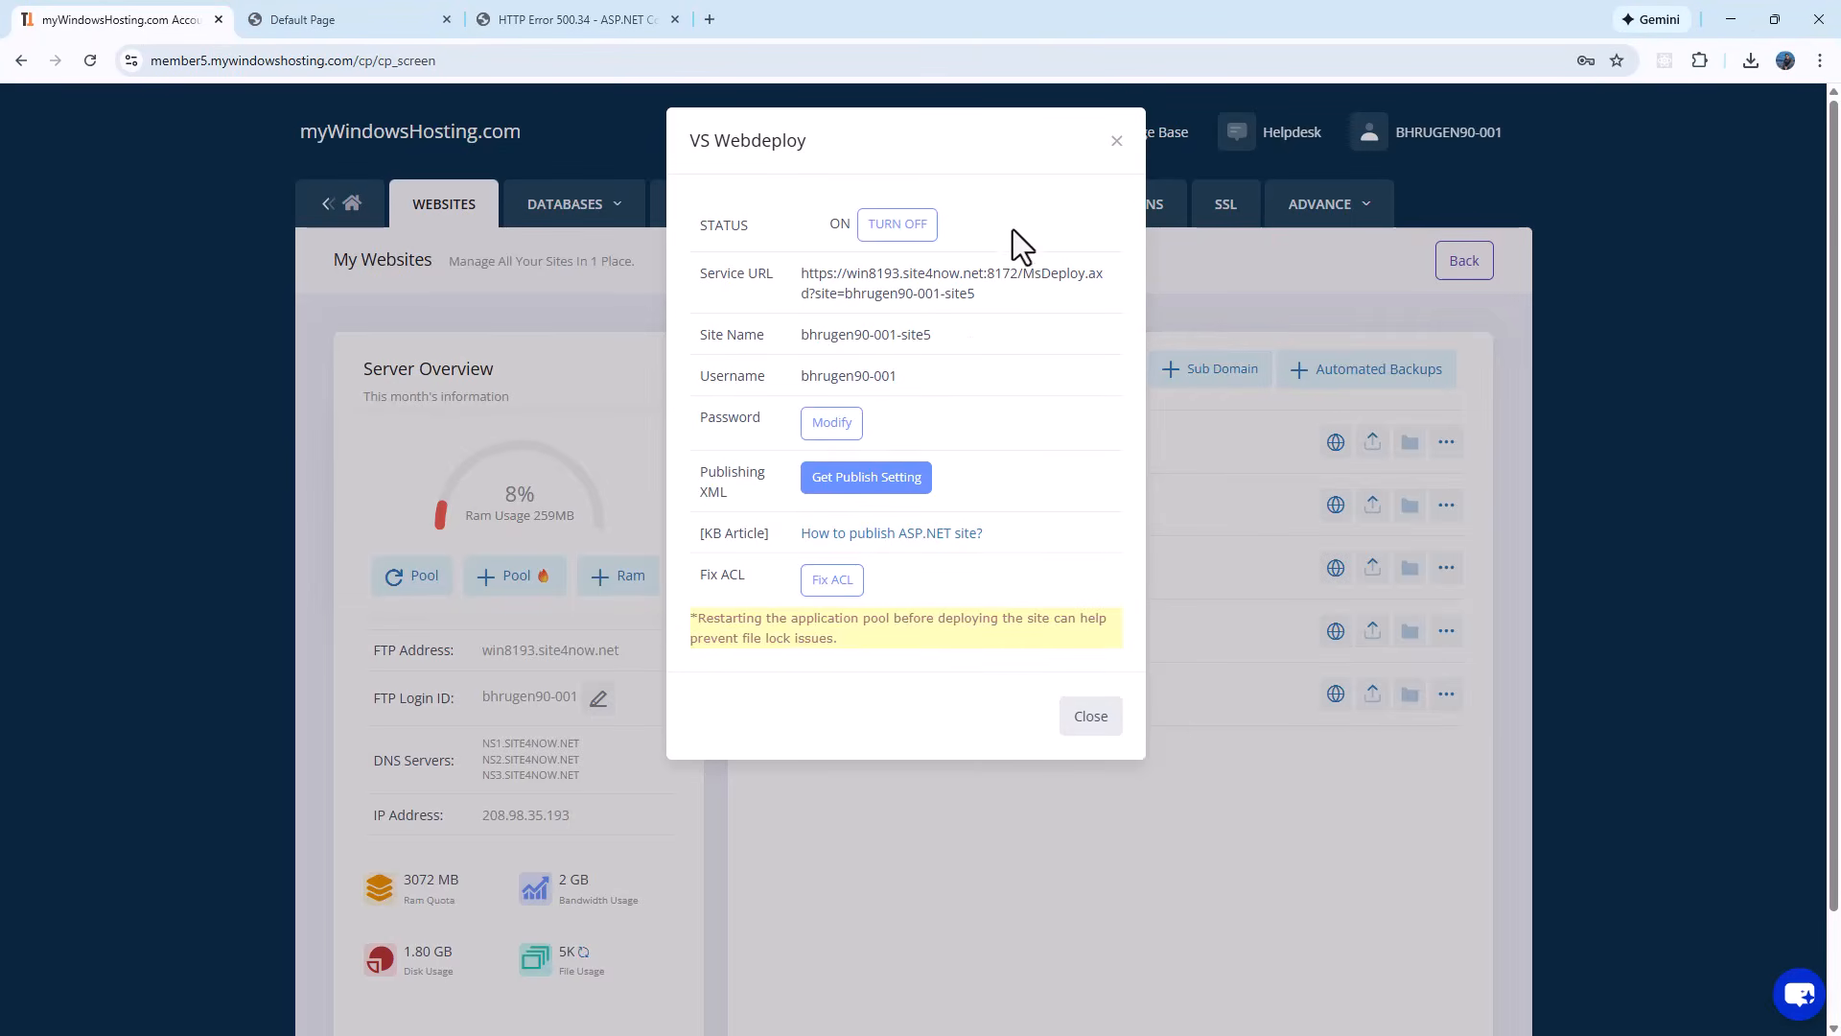
# Step: Set sampledemo's .NET Core Mode to OutOfProcess with Apply to all core APPs checked
pyautogui.click(1116, 141)
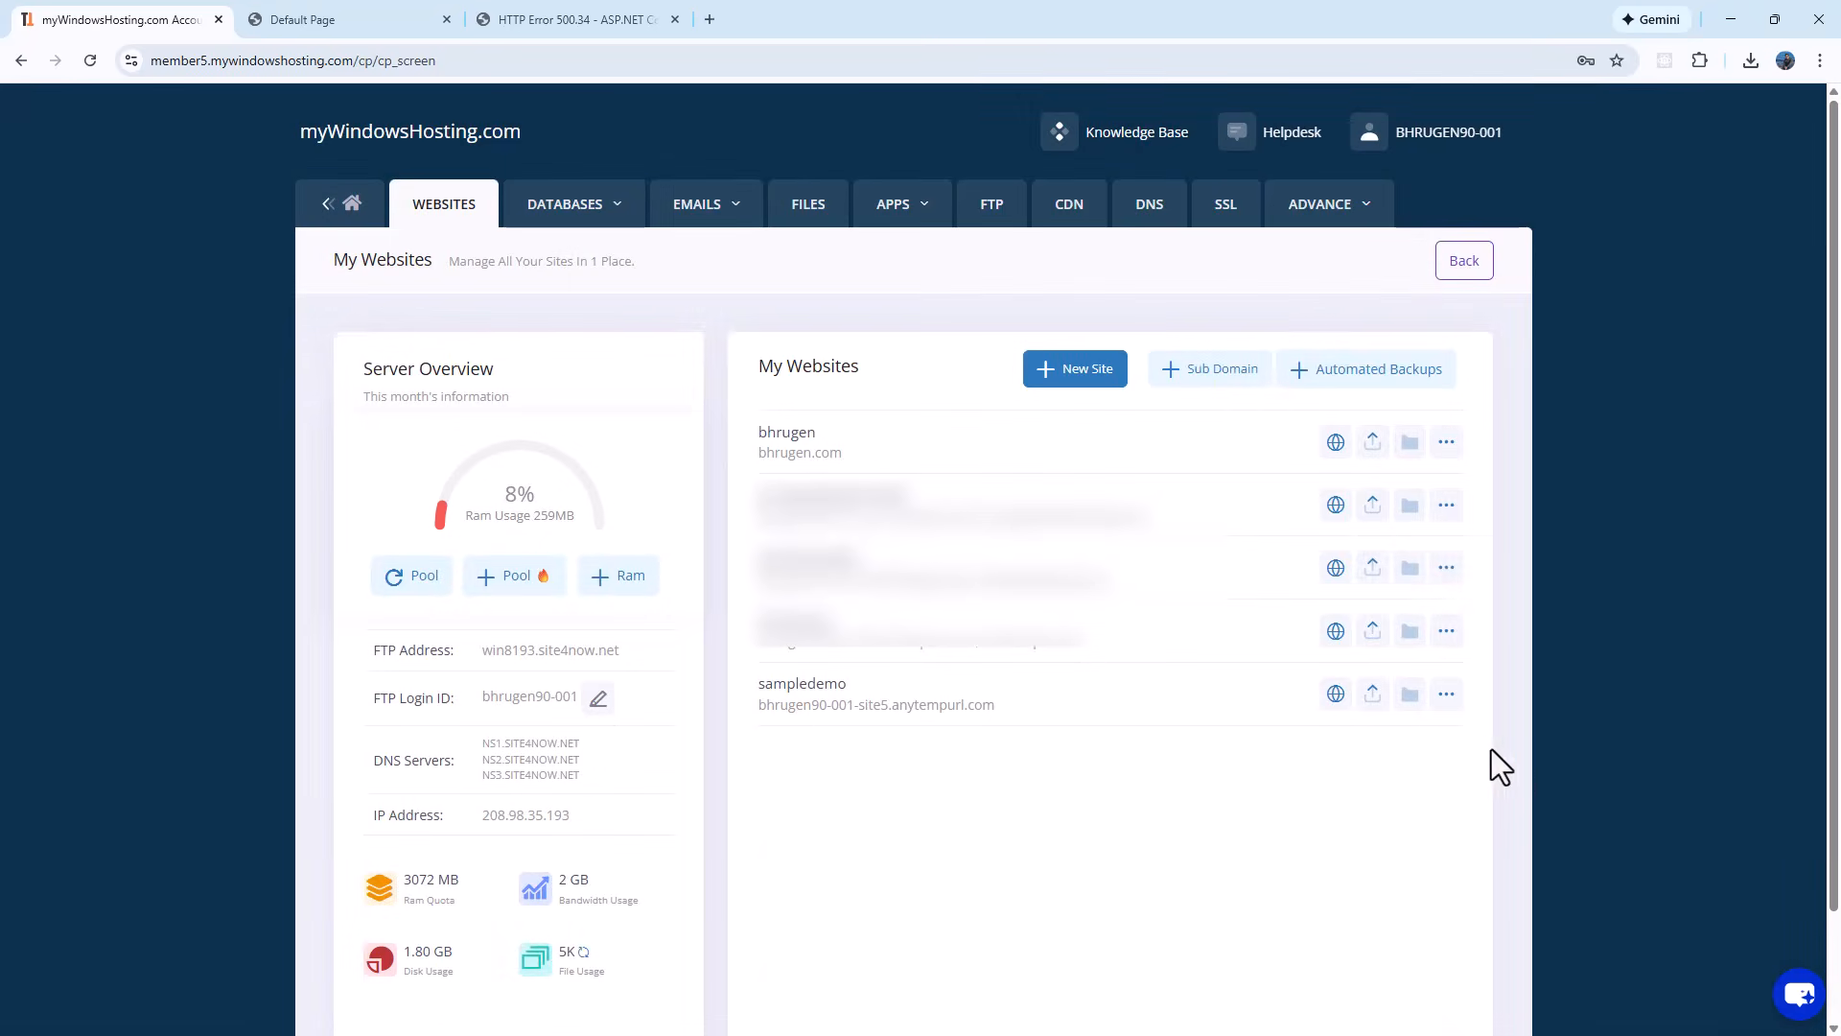
pyautogui.click(1451, 697)
pyautogui.scroll(-1, 1446, 719)
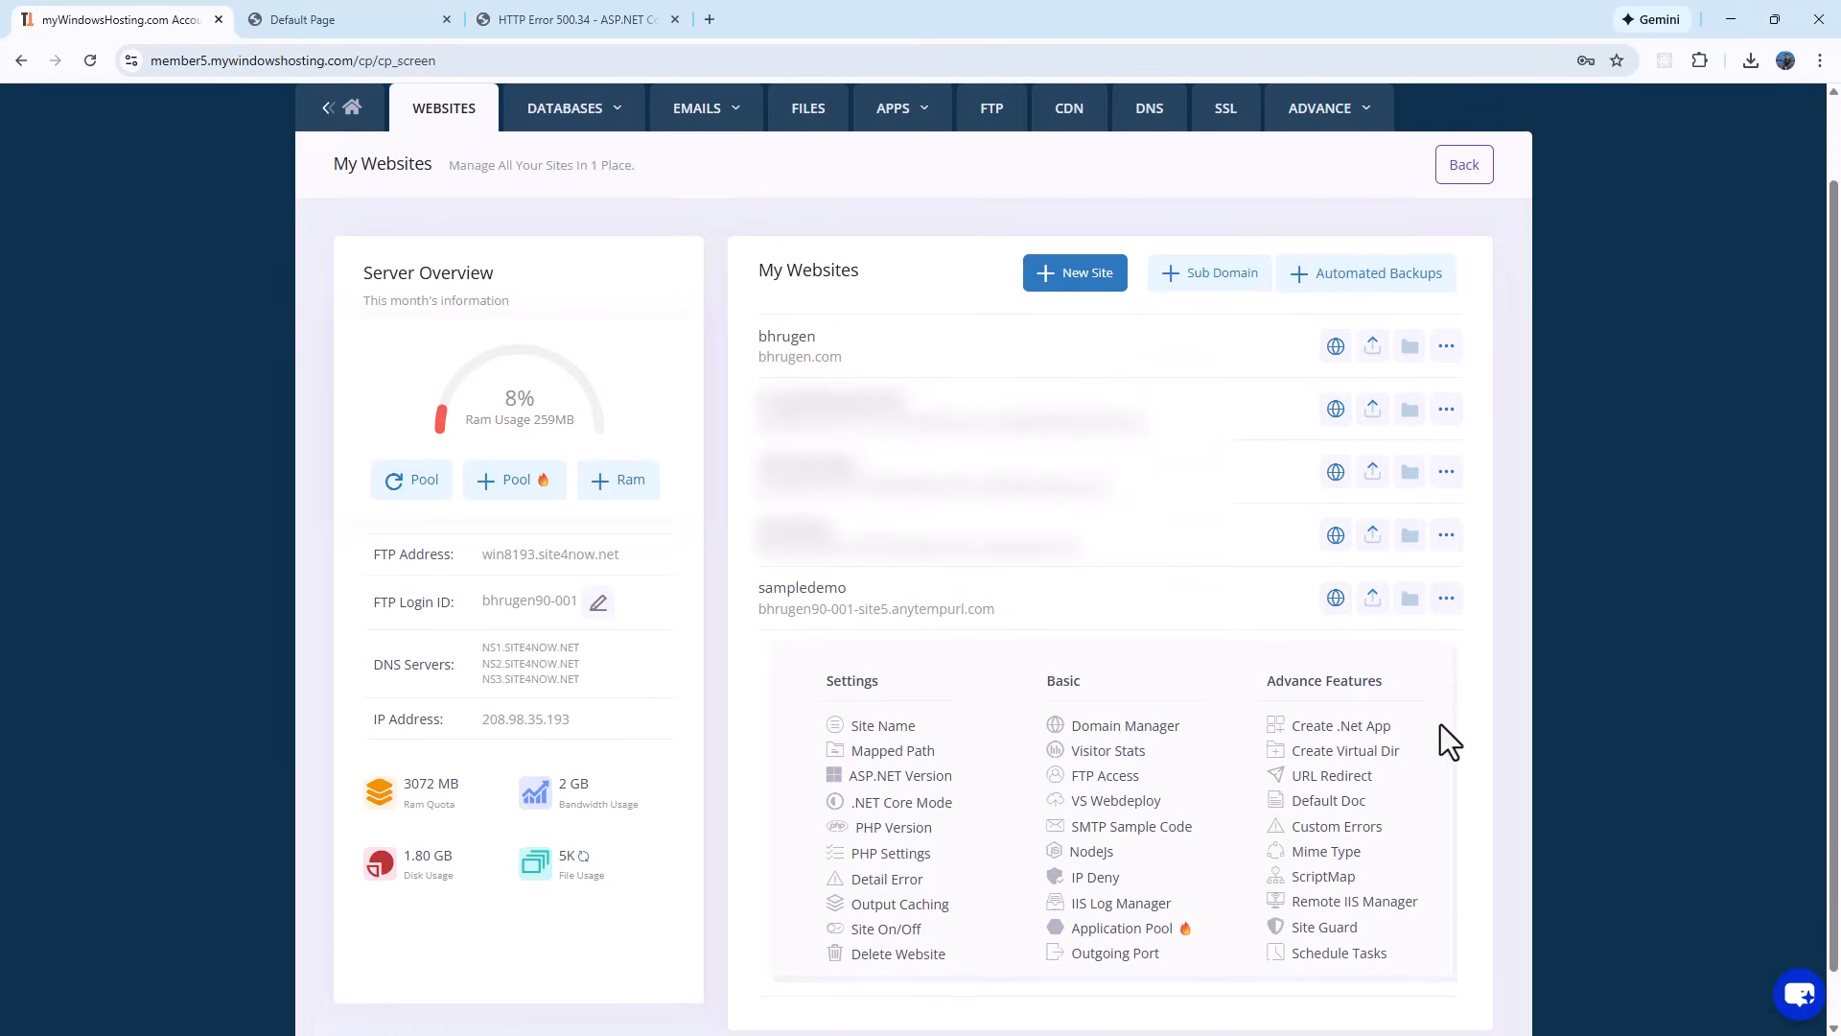
pyautogui.click(914, 803)
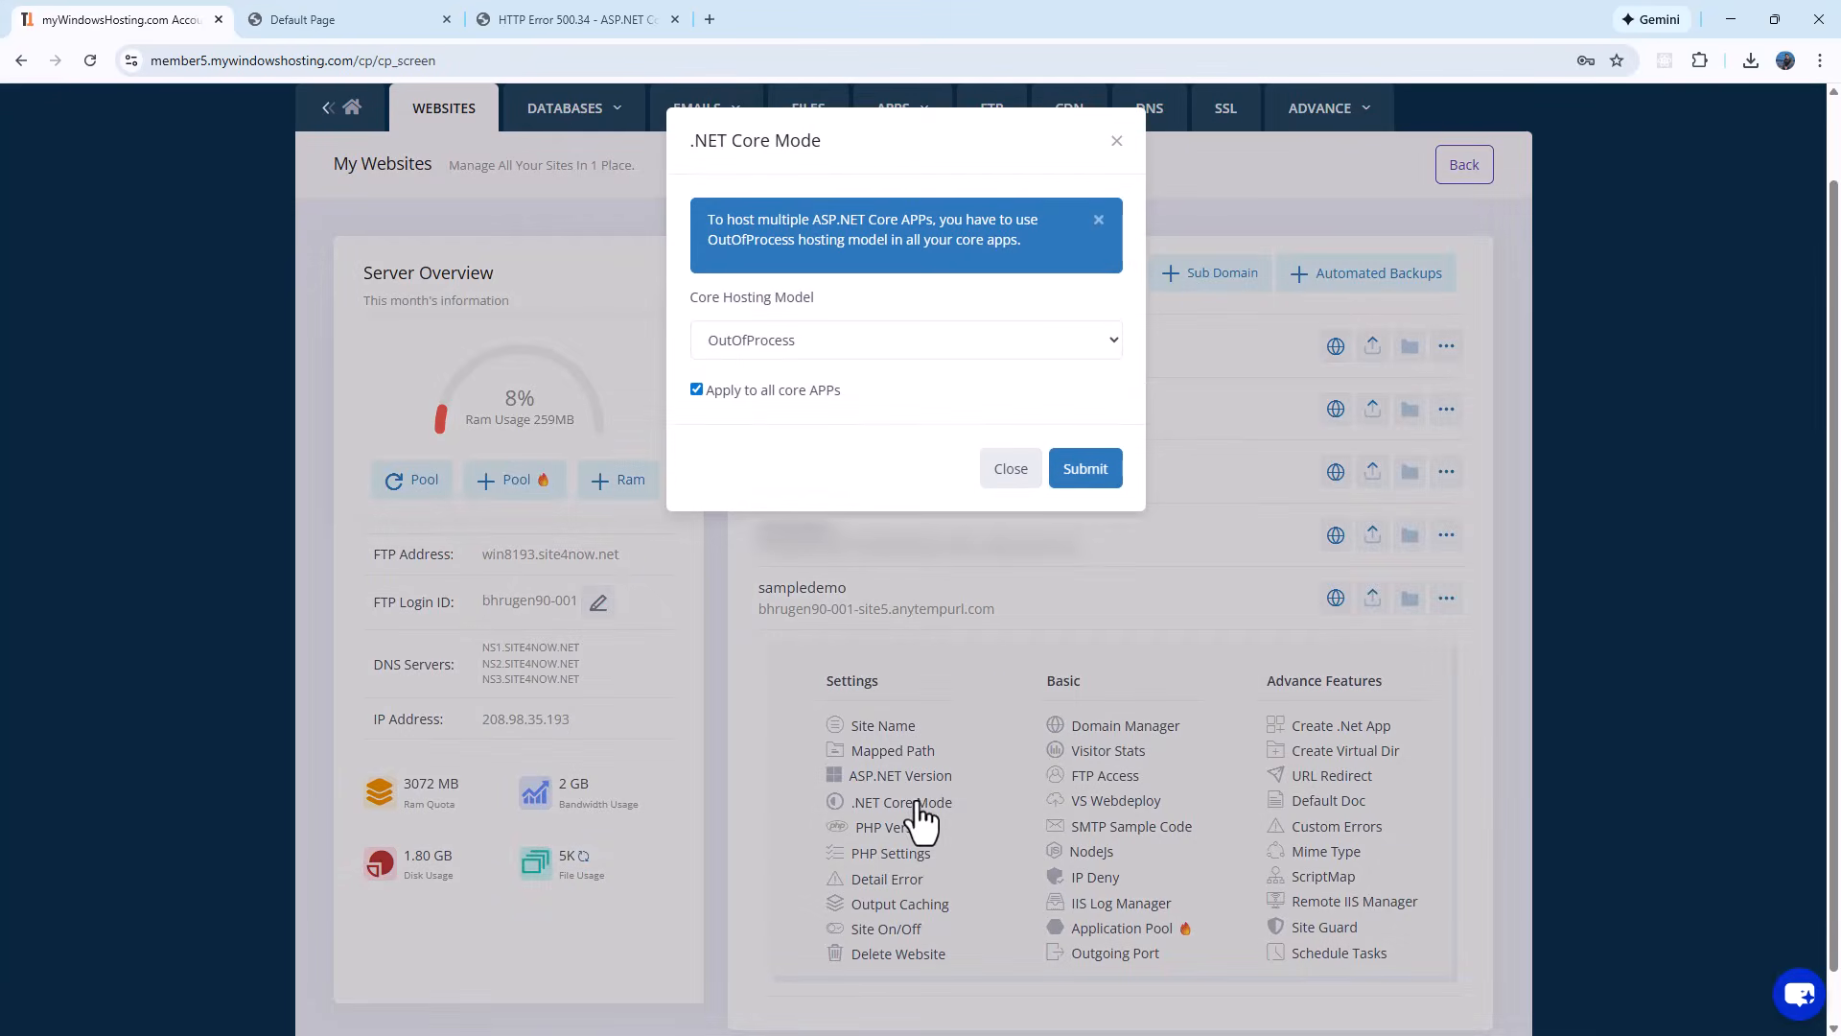
pyautogui.click(830, 351)
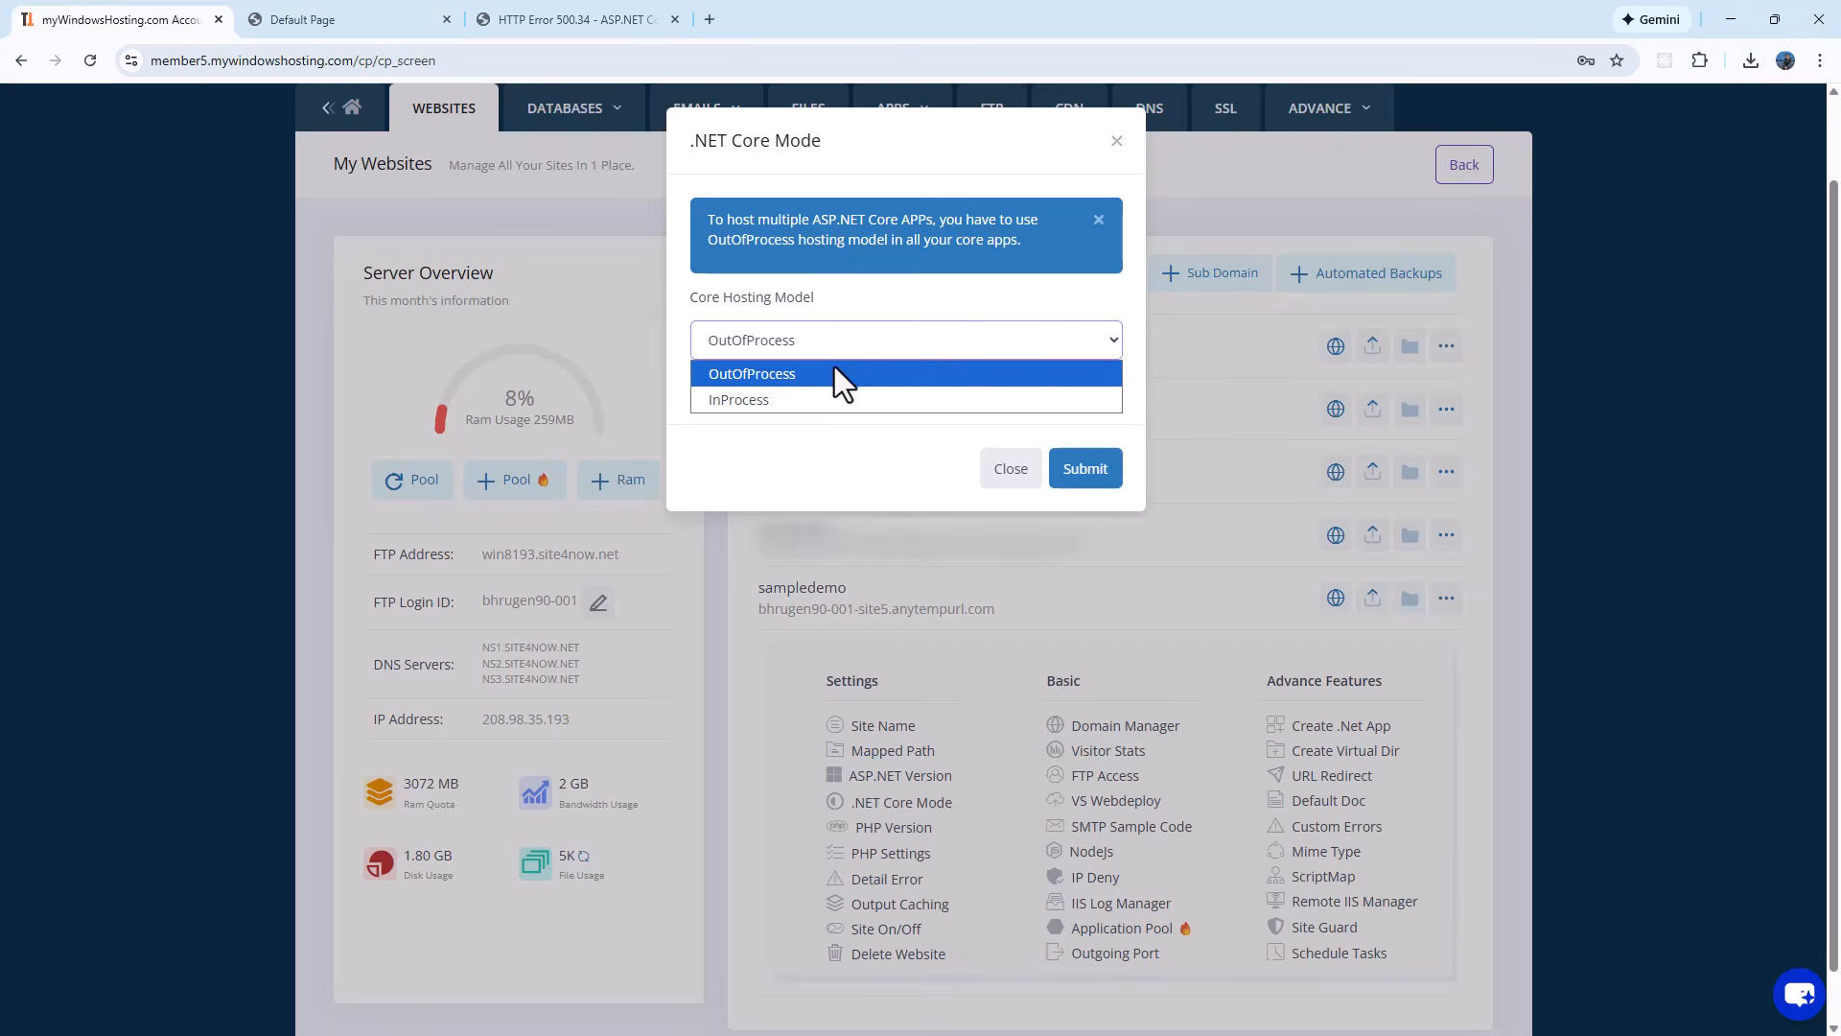
pyautogui.click(834, 372)
pyautogui.click(1094, 470)
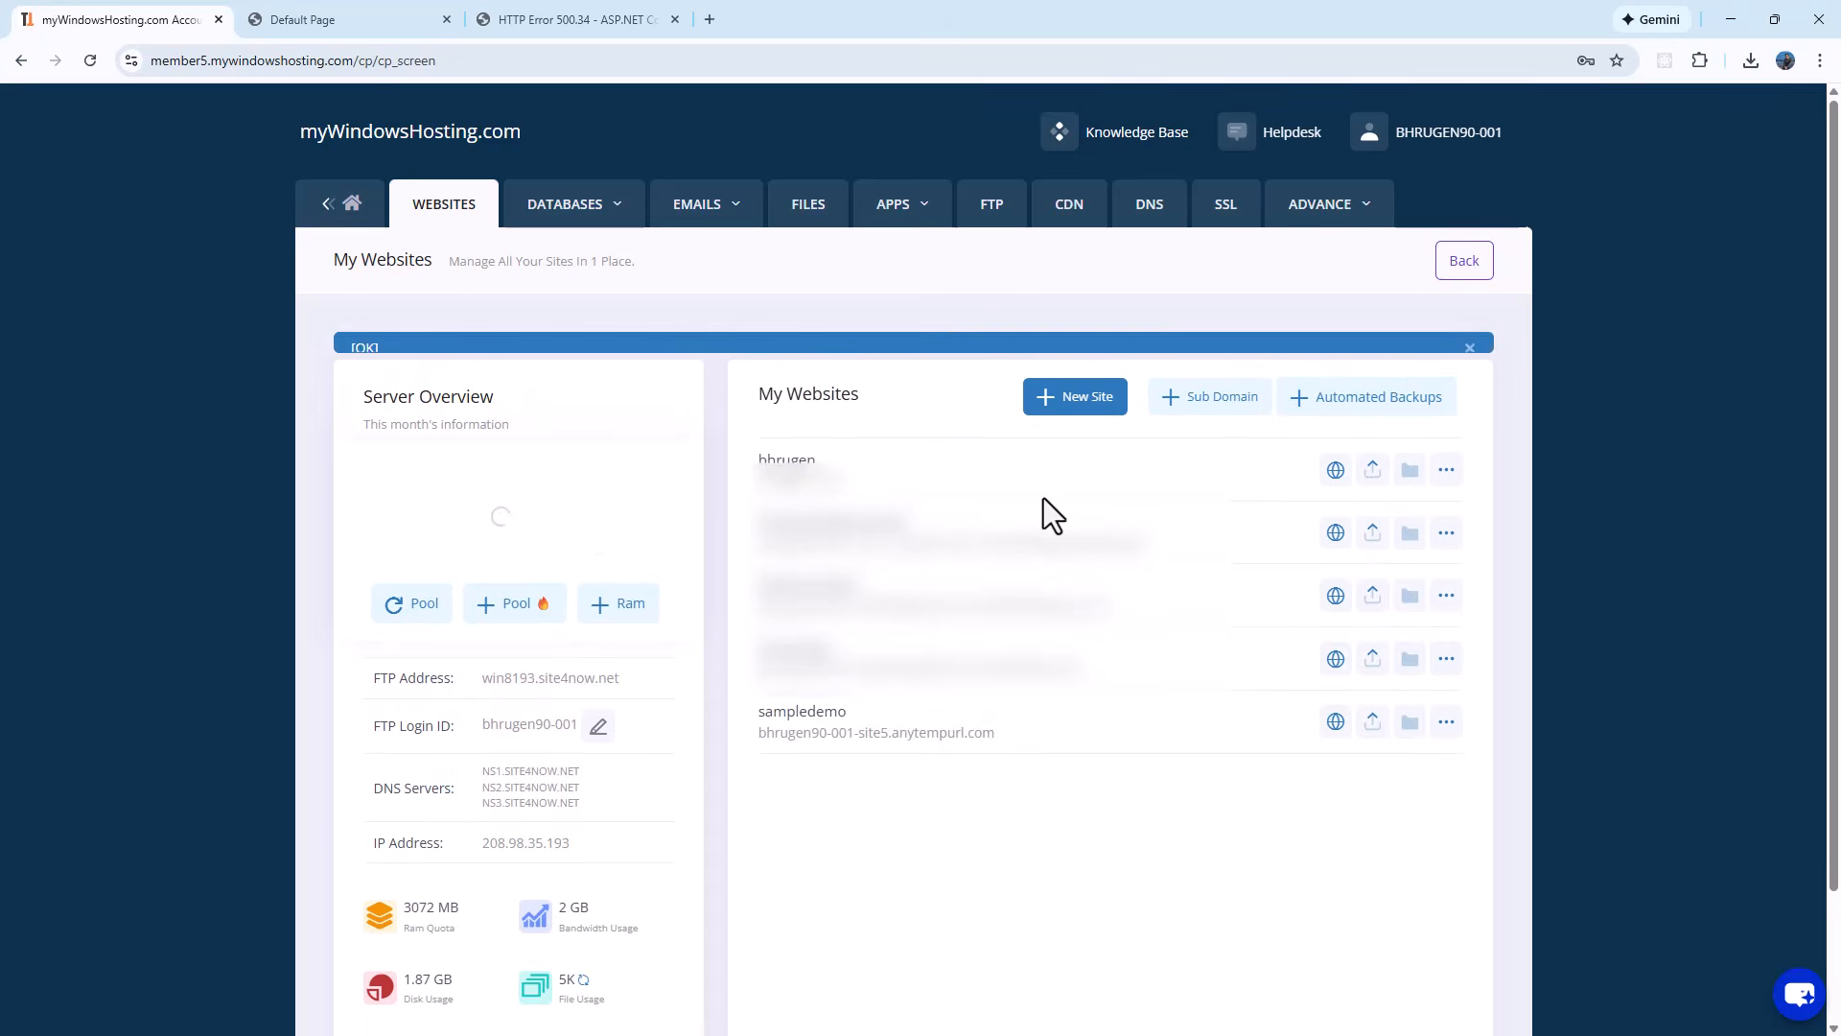
pyautogui.click(362, 6)
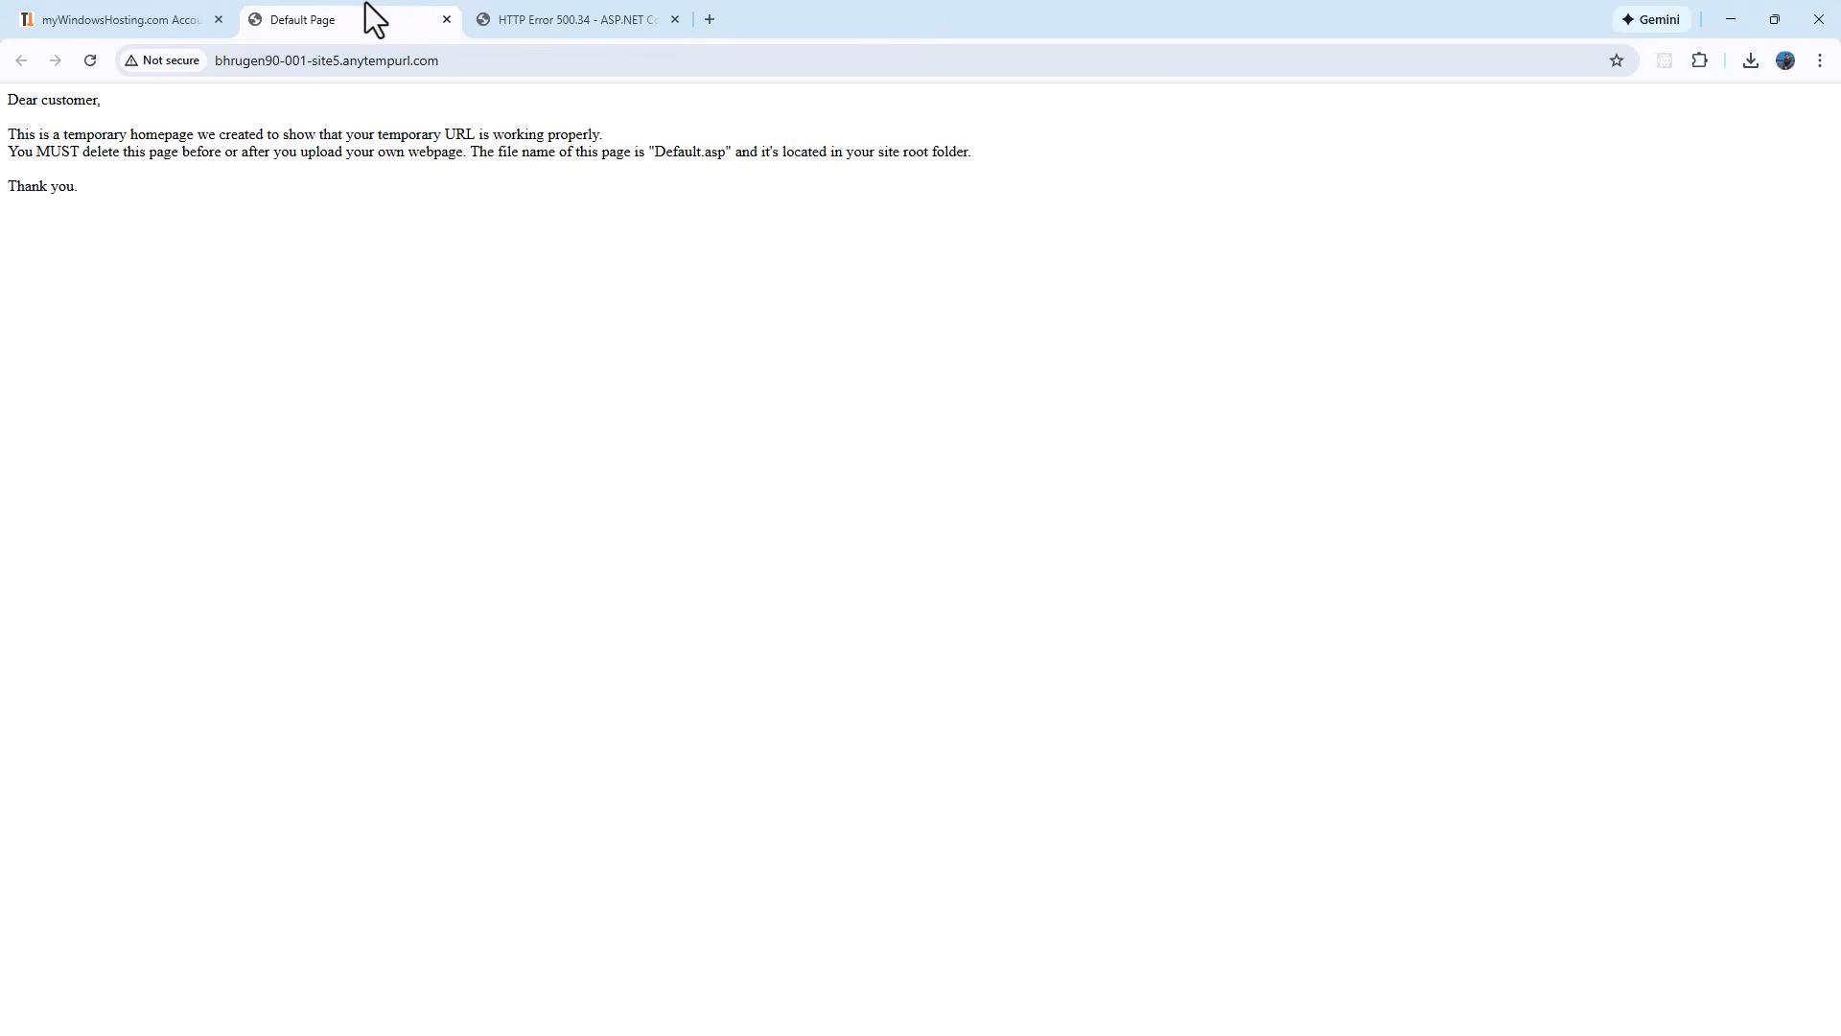
# Step: Reload the live site, log in with the admin e-mail and password, and save the credentials
pyautogui.press('F5')
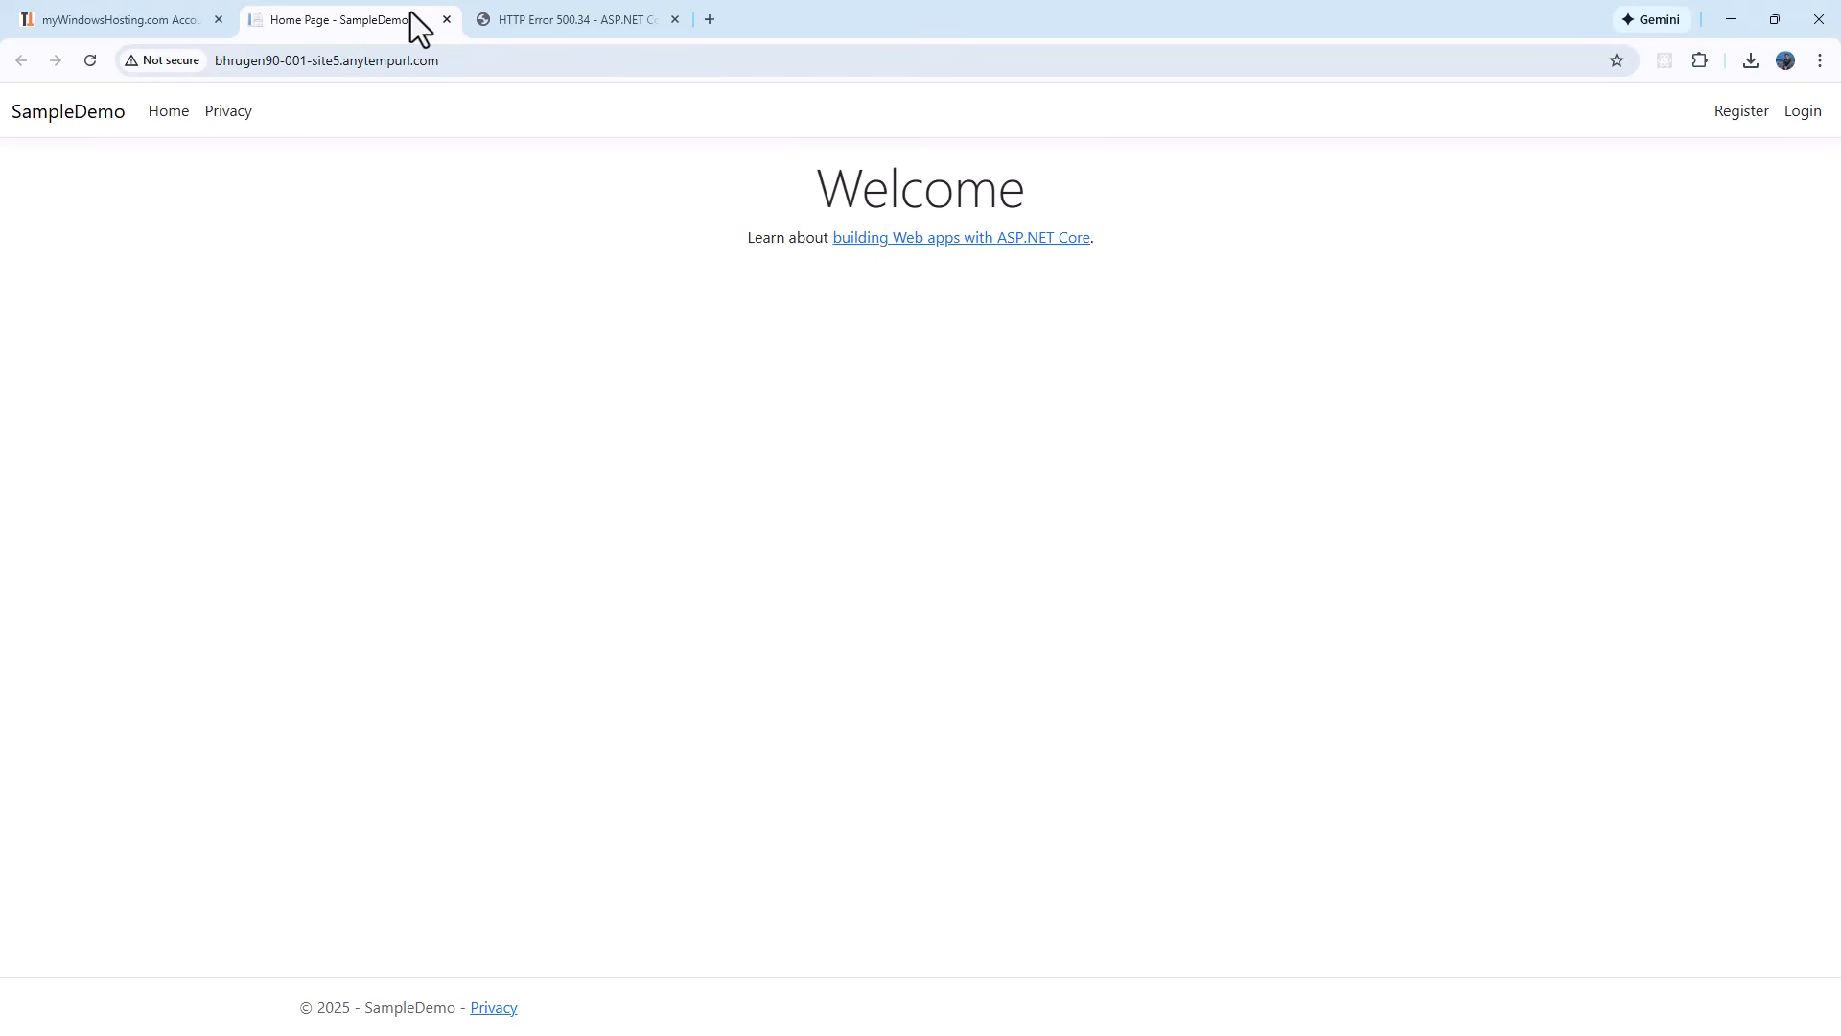
pyautogui.click(1801, 113)
pyautogui.click(497, 316)
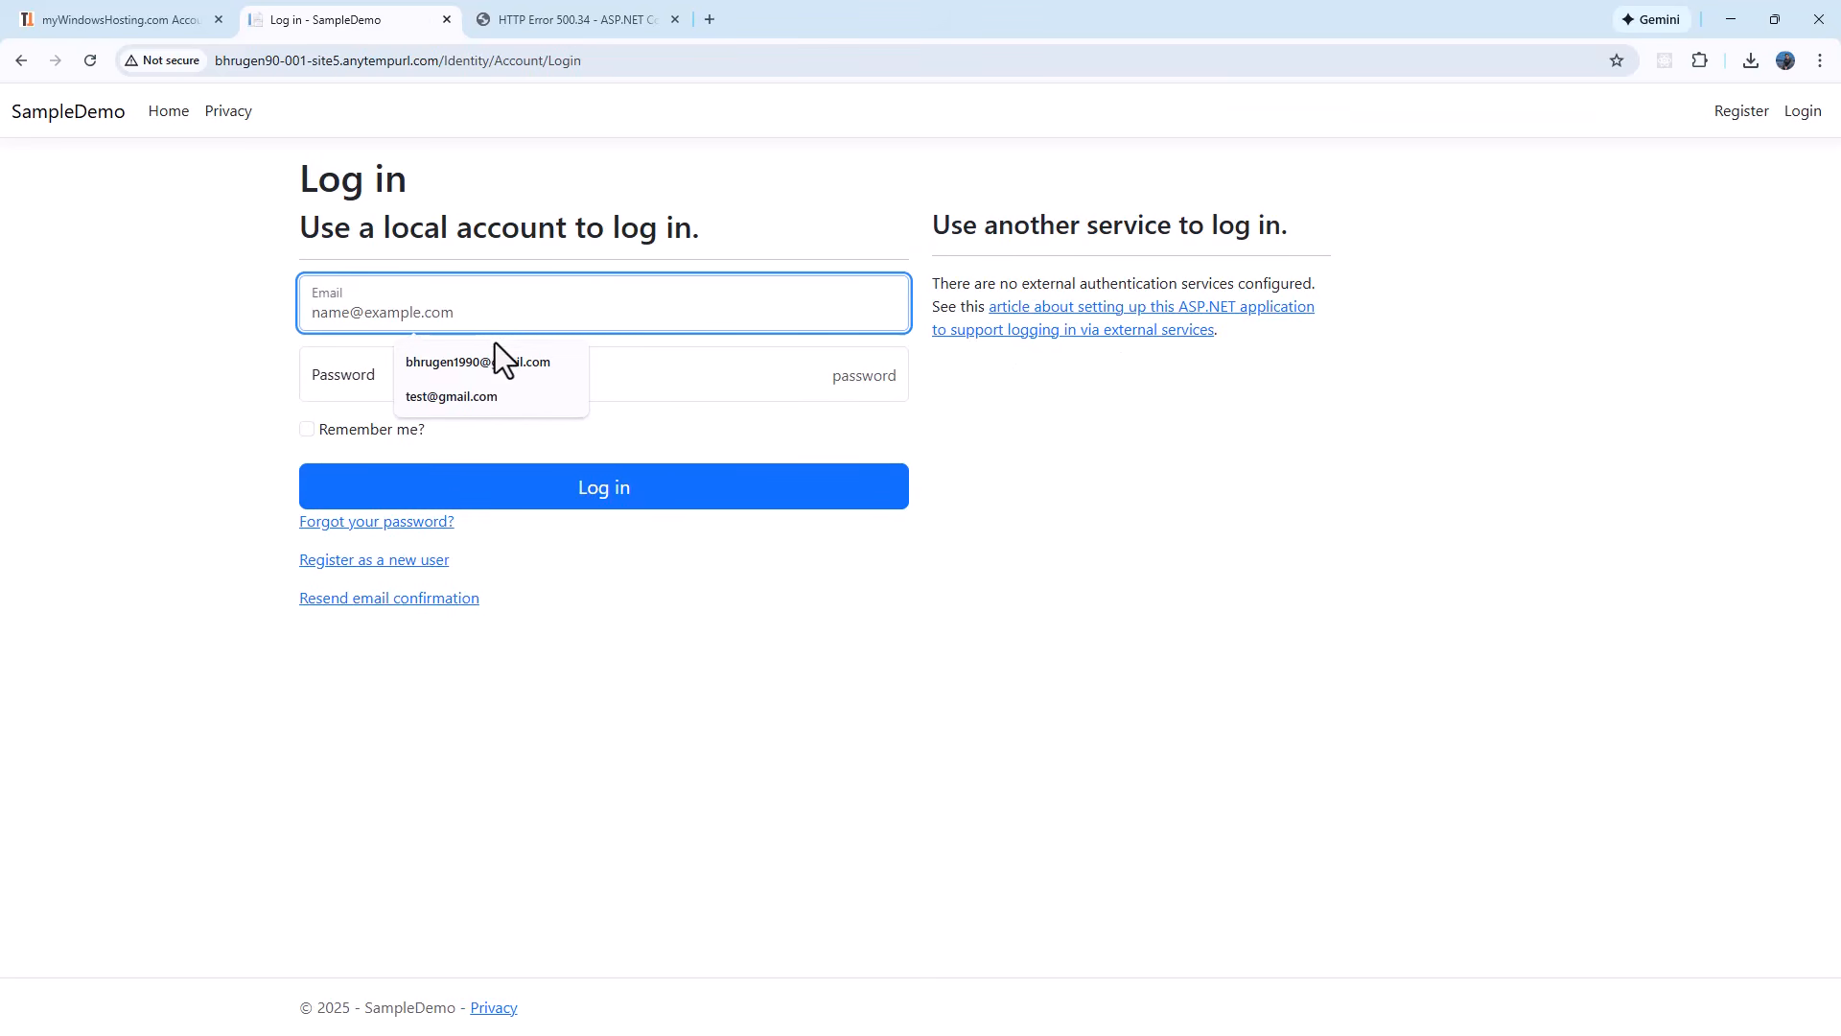
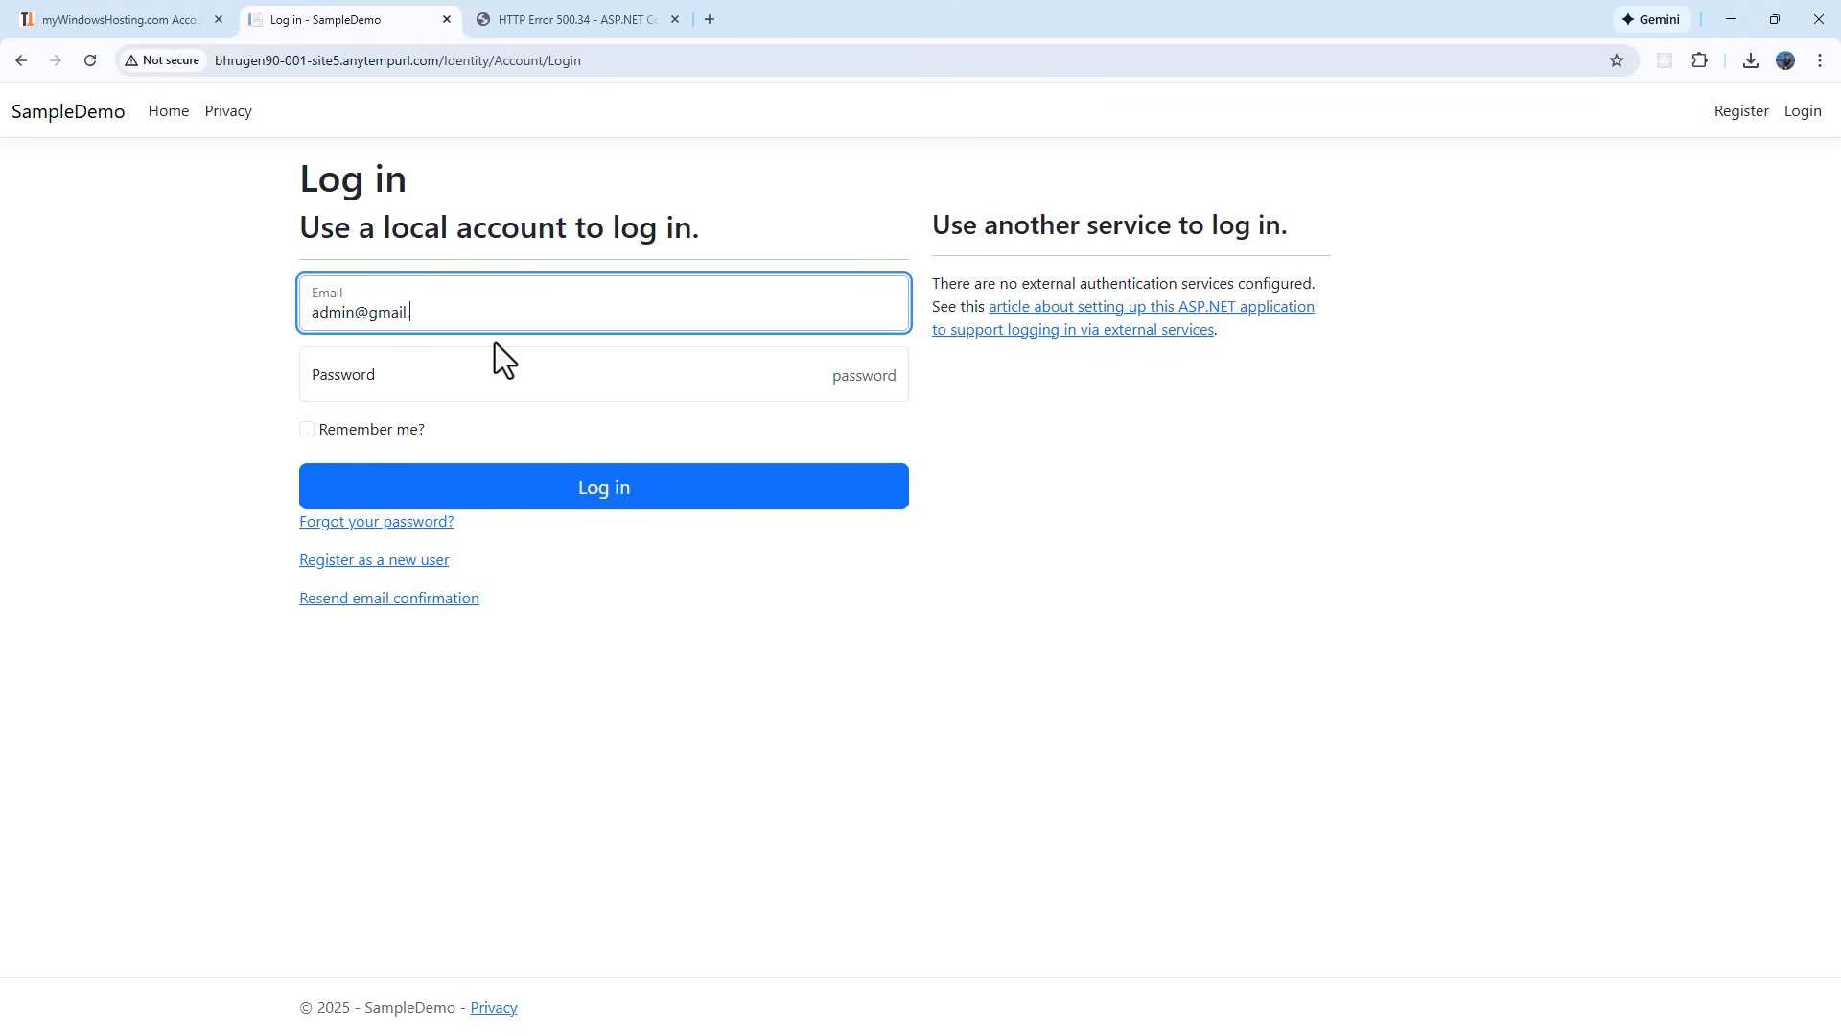
pyautogui.press('Tab')
pyautogui.write('Admin123*')
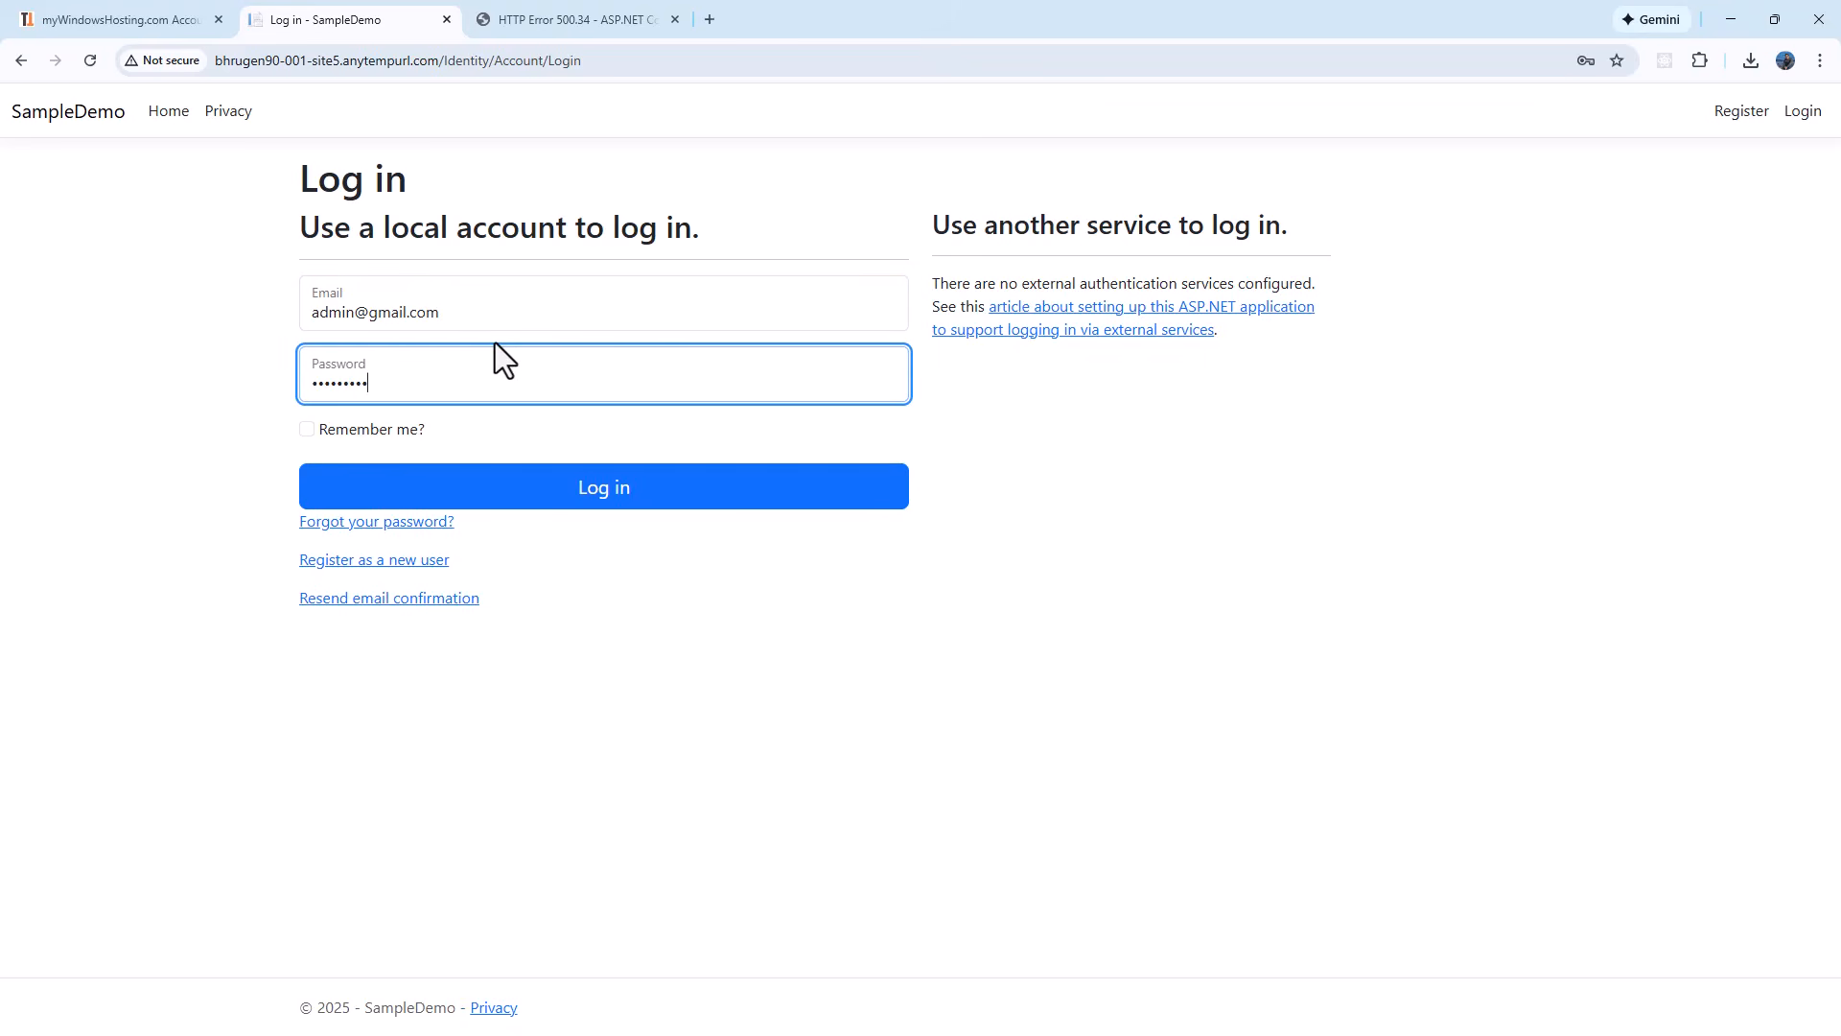
pyautogui.press('Return')
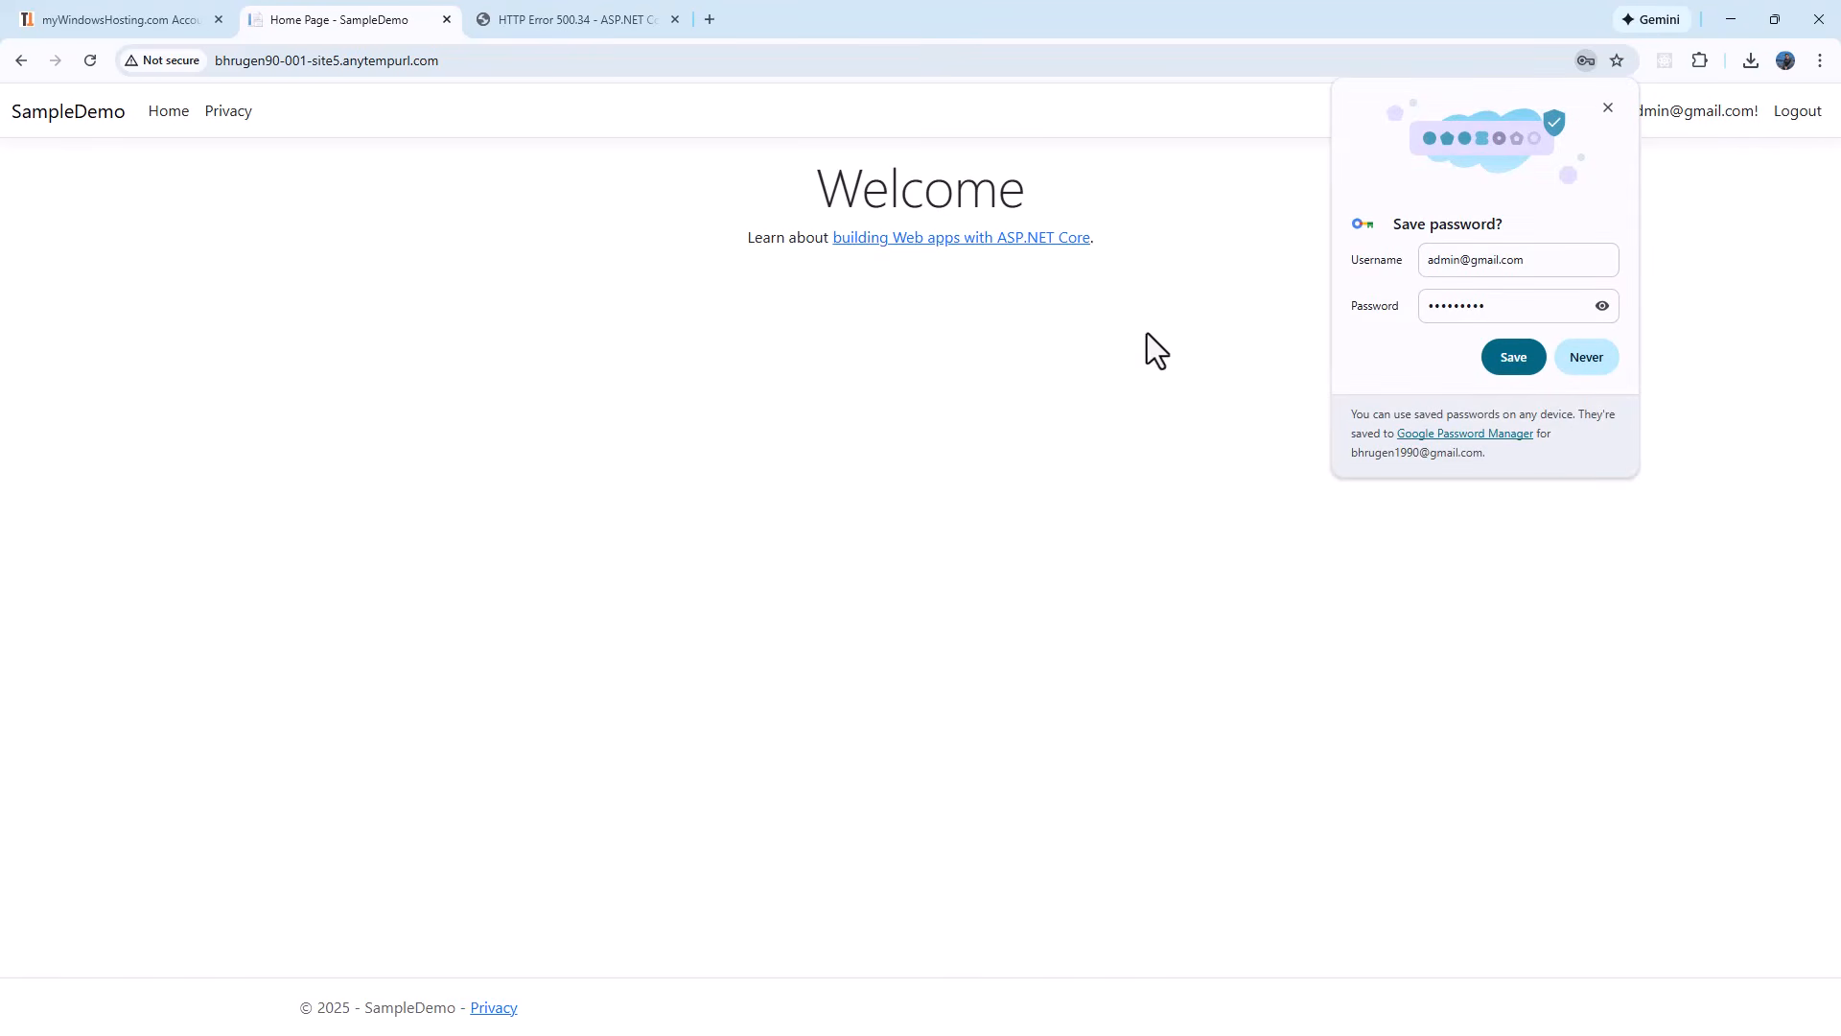
pyautogui.click(1513, 357)
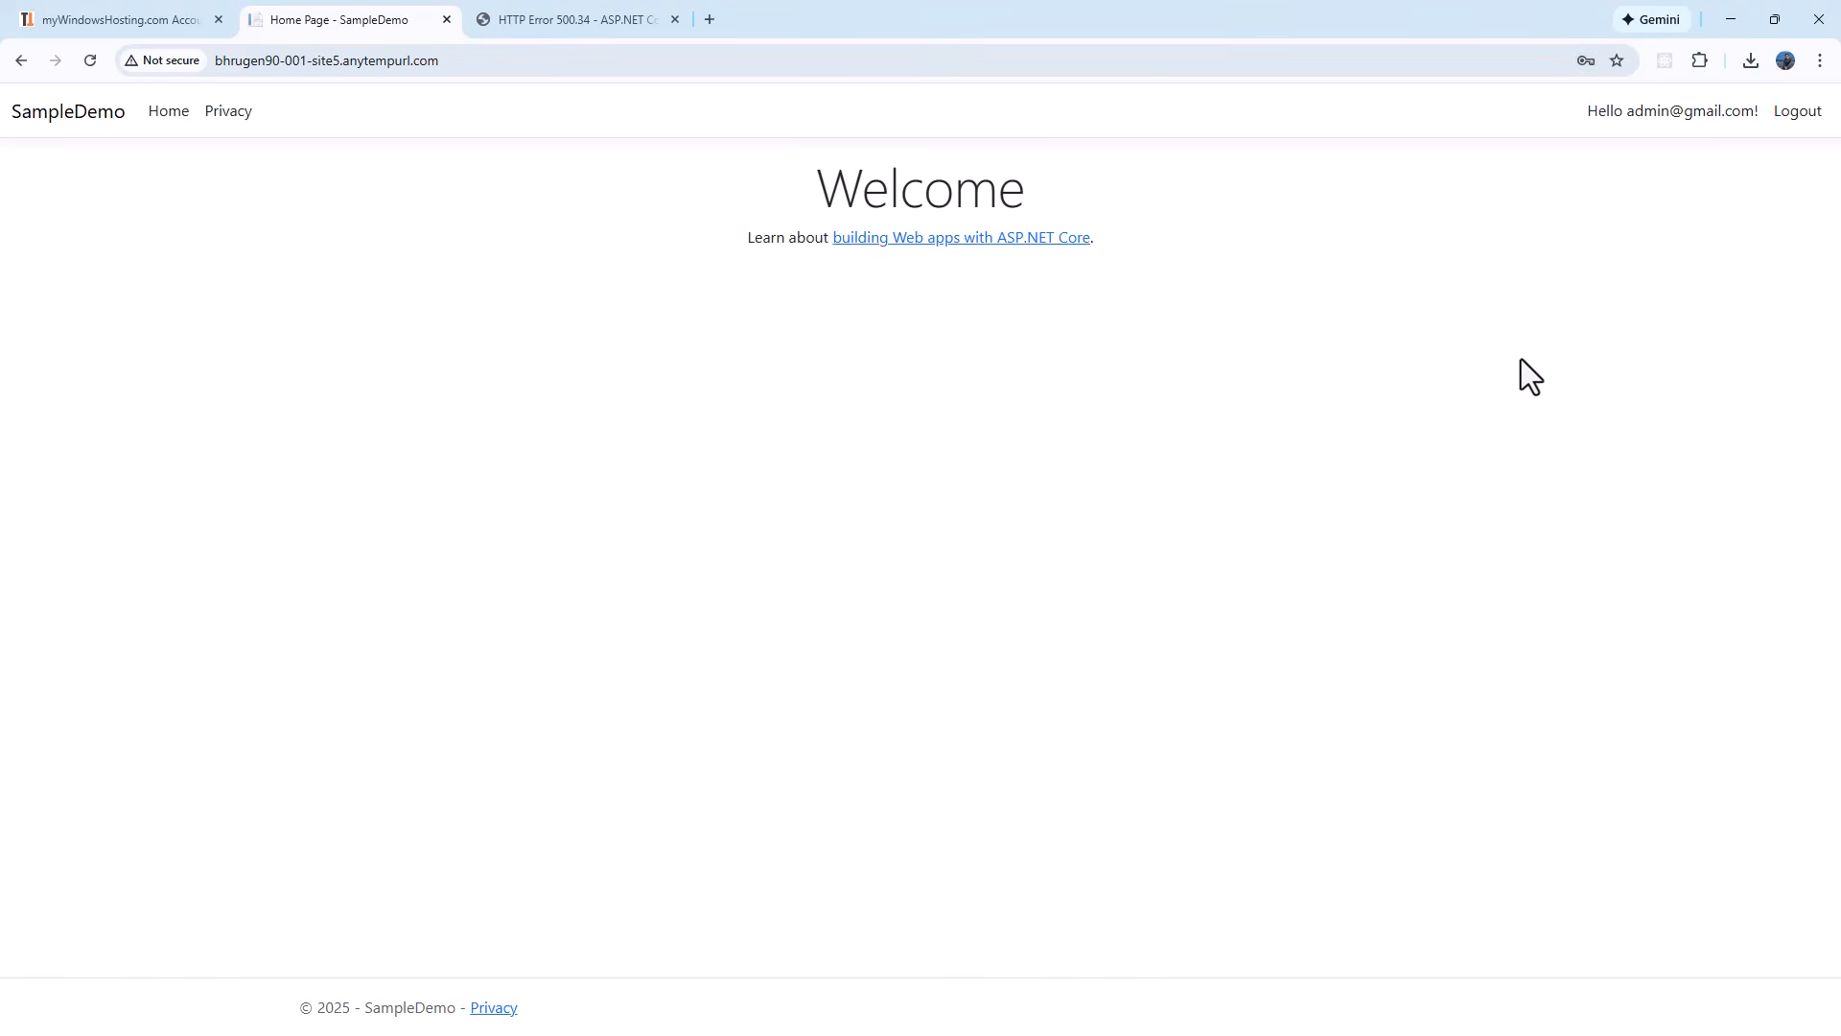